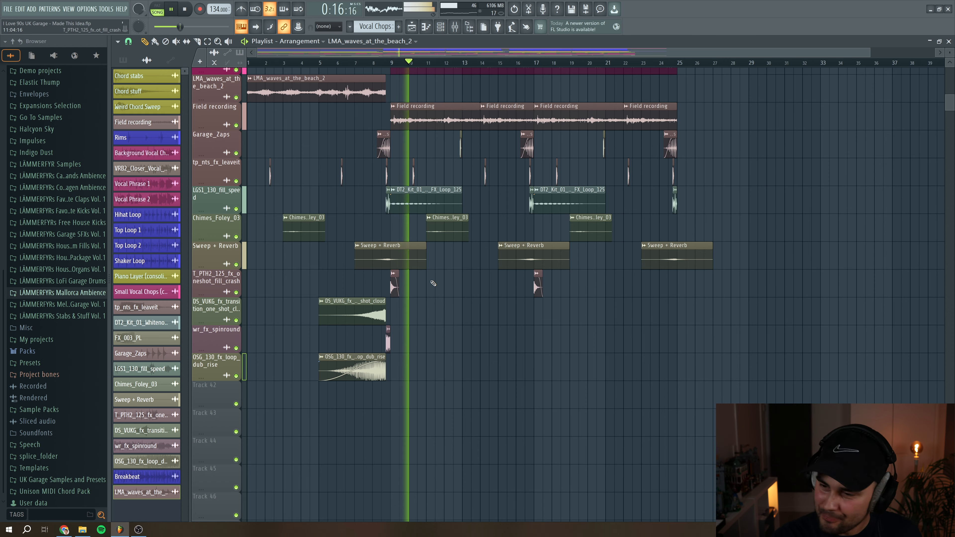
- Play back the soloed Kickdrum track from bar 9 of the arrangement
{"action": "scroll", "coordinate": [437, 280], "scroll_direction": "up", "scroll_amount": 4}
{"action": "scroll", "coordinate": [444, 277], "scroll_direction": "up", "scroll_amount": 6}
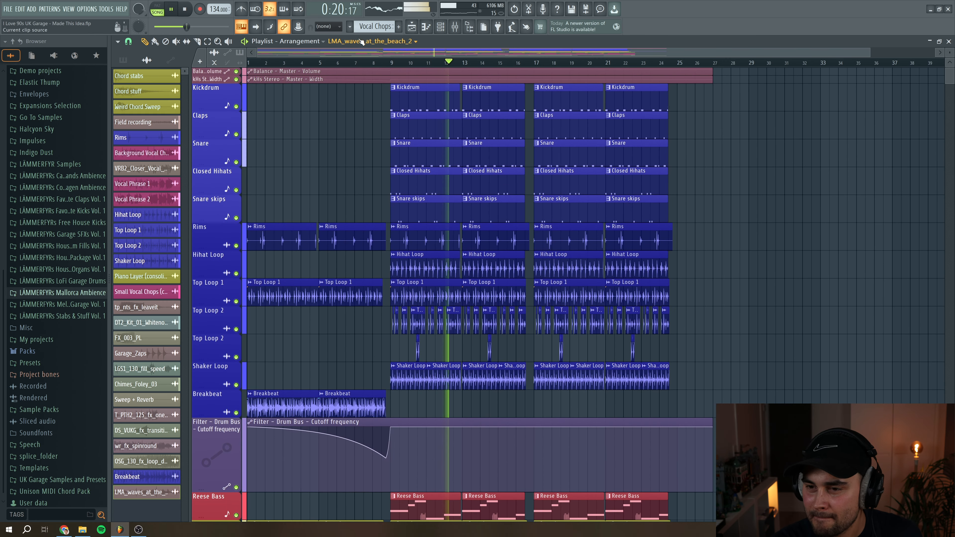
{"action": "scroll", "coordinate": [448, 251], "scroll_direction": "right", "scroll_amount": 3}
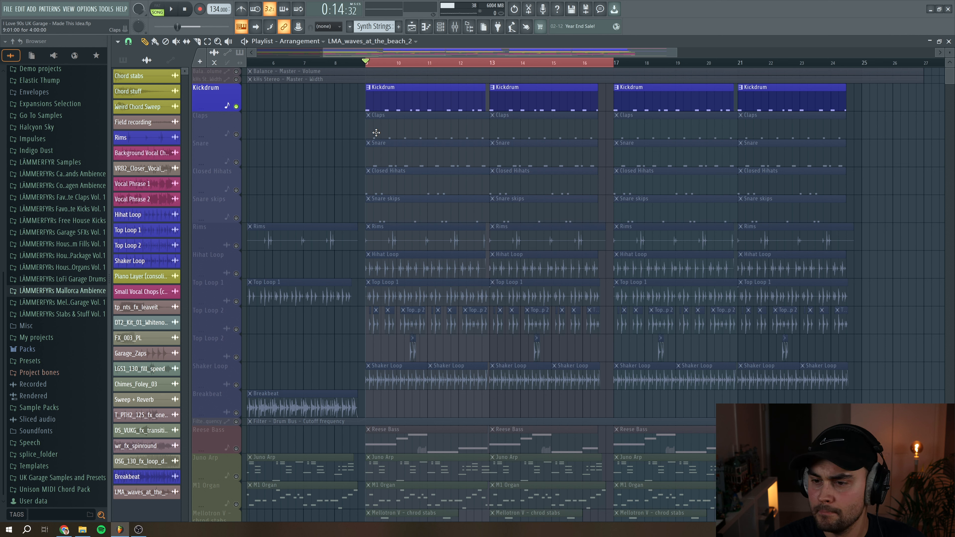
{"action": "key", "text": "space"}
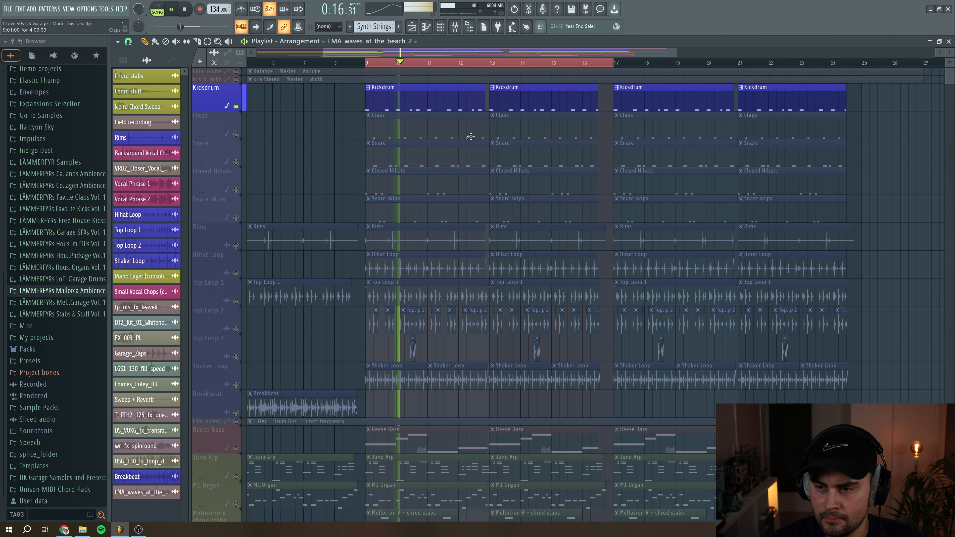
{"action": "key", "text": "space"}
- Inspect the sampler settings of the Kickdrum and Kickdrum Top channels in the channel rack
{"action": "key", "text": "F6"}
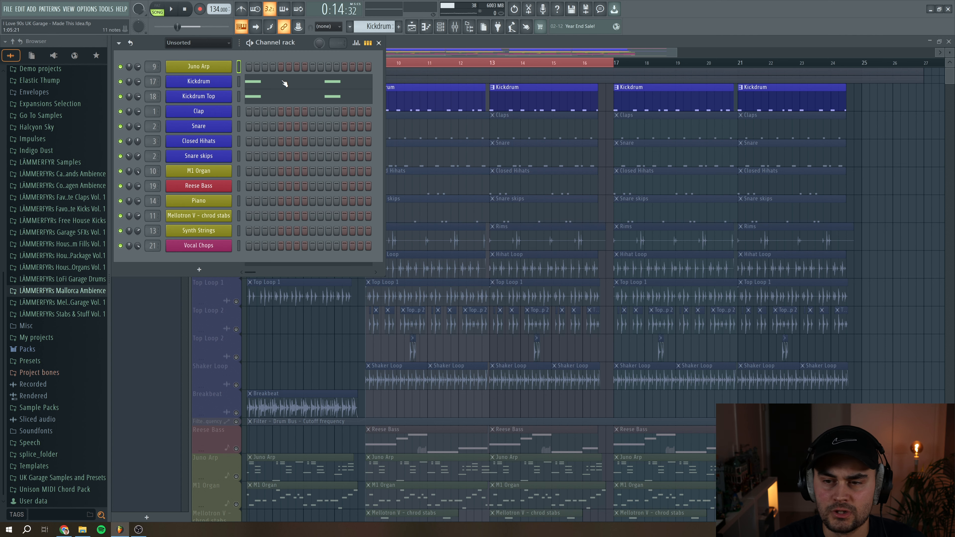
{"action": "left_click", "coordinate": [216, 85]}
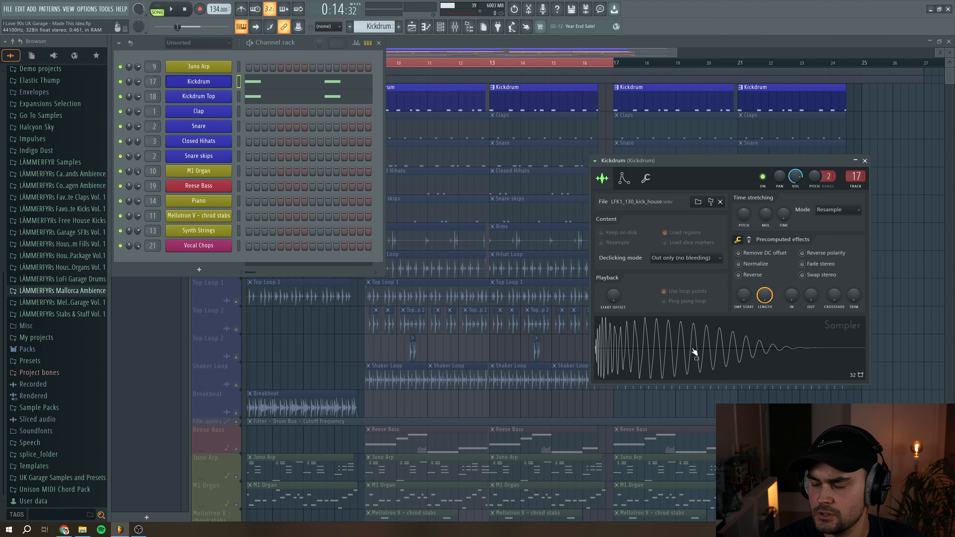
{"action": "left_click", "coordinate": [220, 98]}
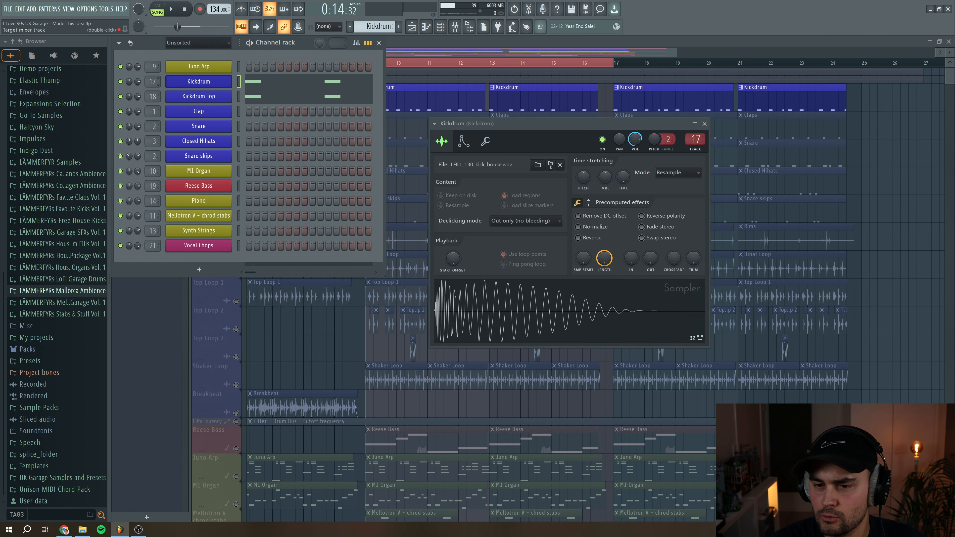
- Review Neutron 3 on the Kickdrum mixer track and the effects on the Kickdrum Top track, and return to the playlist
{"action": "key", "text": "F9"}
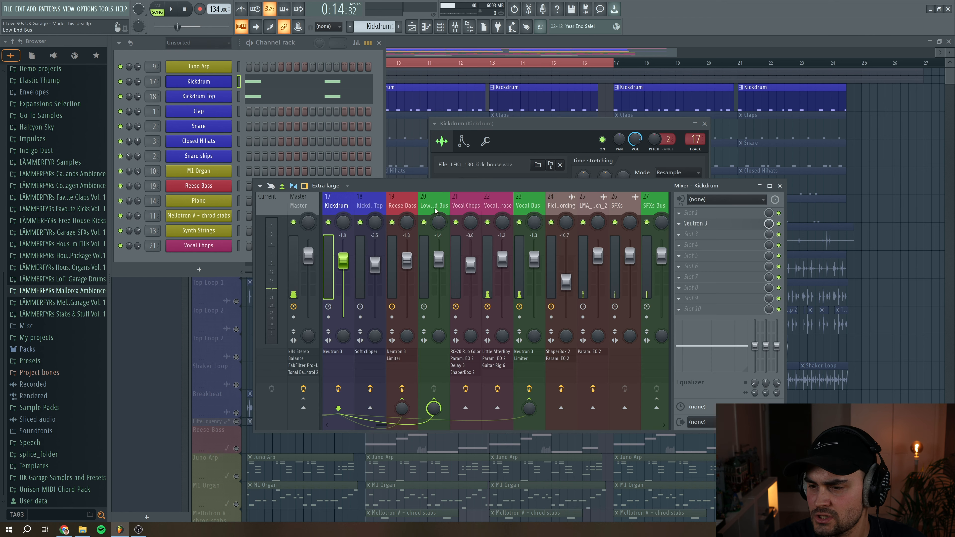
{"action": "left_click_drag", "start_coordinate": [444, 184], "coordinate": [428, 175]}
{"action": "left_click", "coordinate": [711, 217]}
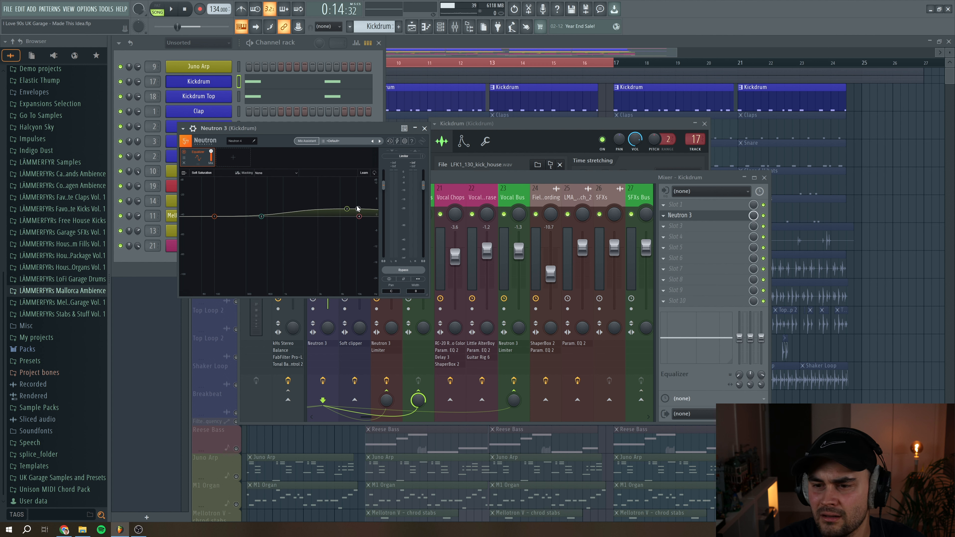
{"action": "left_click", "coordinate": [424, 128]}
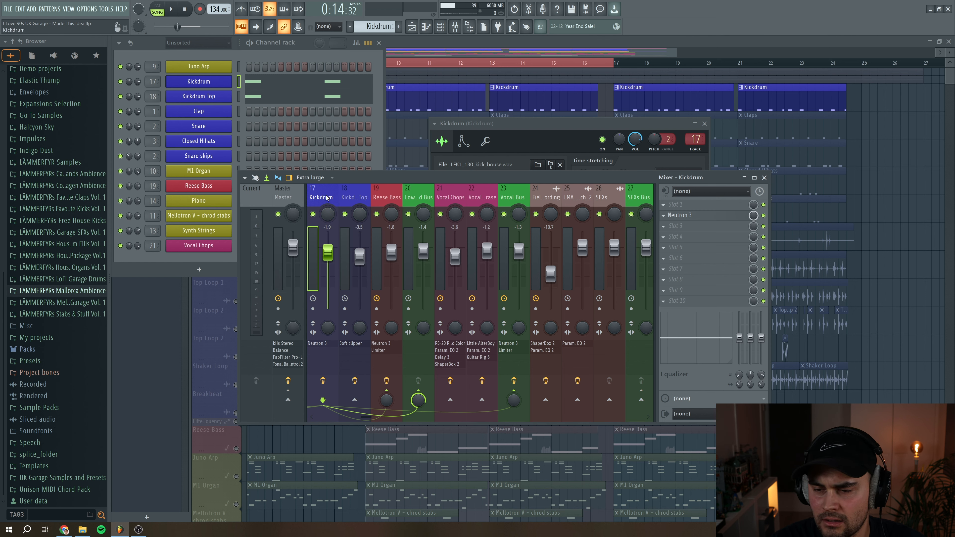
{"action": "left_click", "coordinate": [354, 198]}
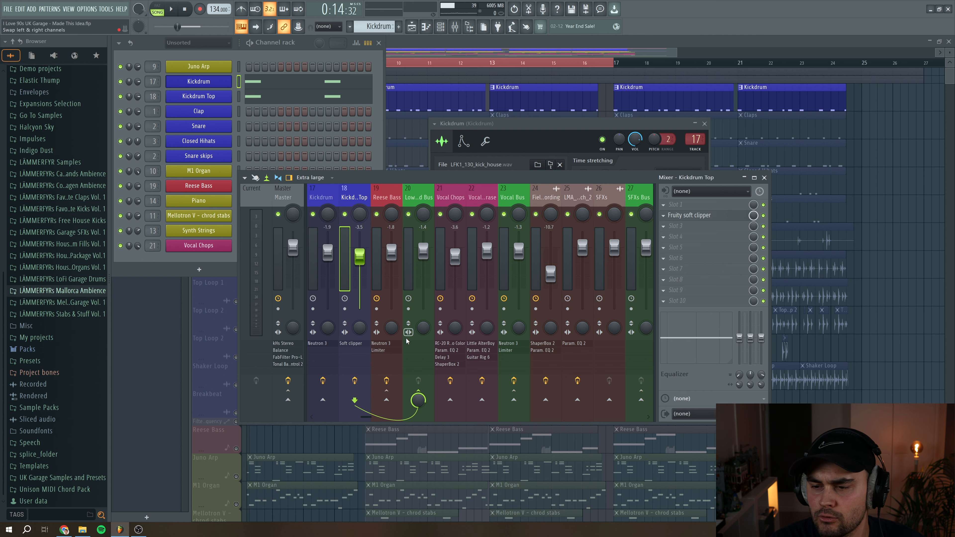
{"action": "key", "text": "F12"}
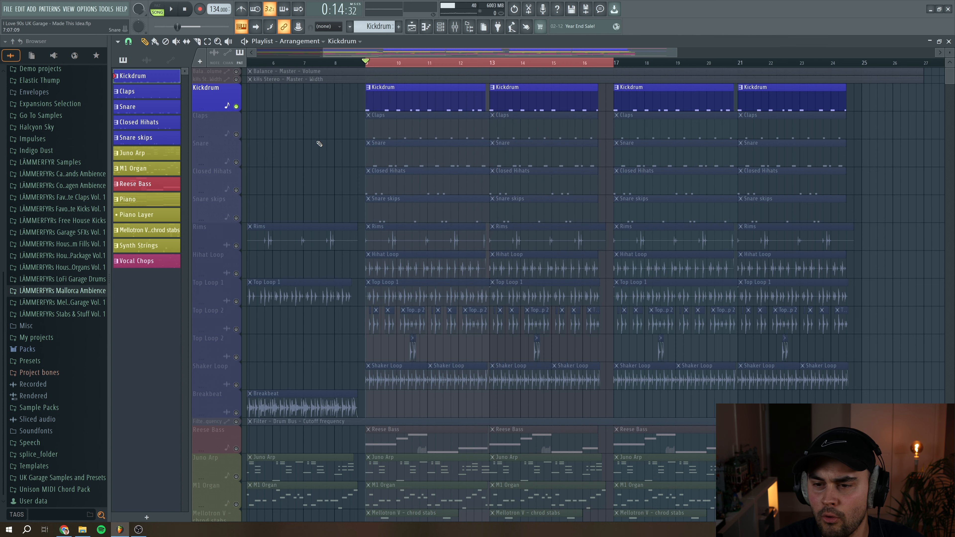
- Unmute the Claps track in the playlist and play it together with the Kickdrum
{"action": "left_click", "coordinate": [236, 134]}
{"action": "key", "text": "space"}
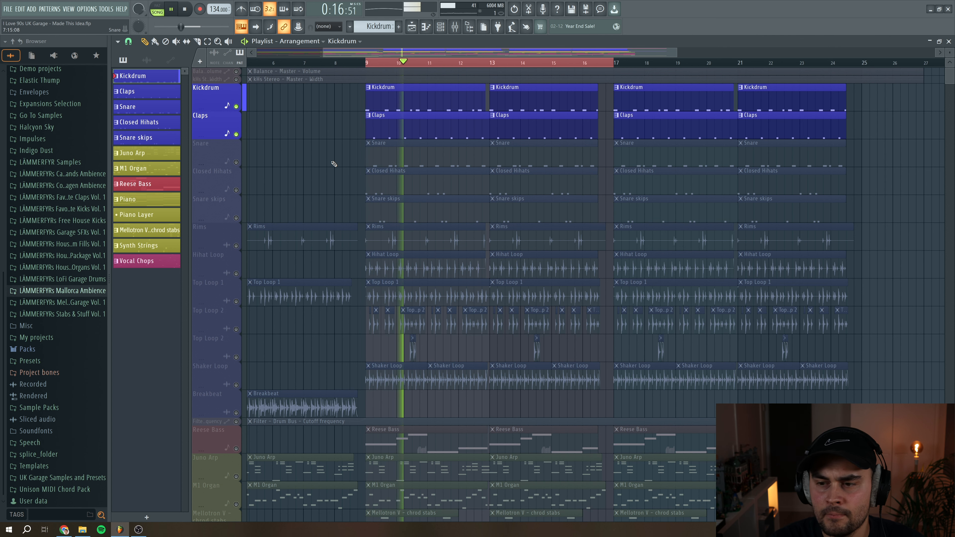
{"action": "key", "text": "space"}
- Unmute the Snare track and play it along with the Kickdrum and Claps
{"action": "left_click", "coordinate": [232, 161]}
{"action": "left_click", "coordinate": [233, 161]}
{"action": "key", "text": "space"}
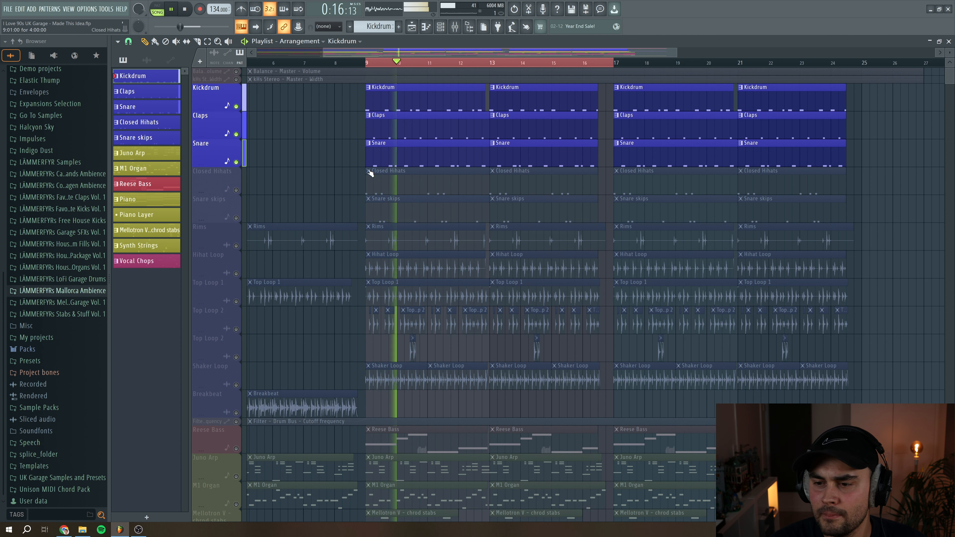
- Examine the Snare pattern's notes in the piano roll and the Snare track in the mixer
{"action": "double_click", "coordinate": [446, 152]}
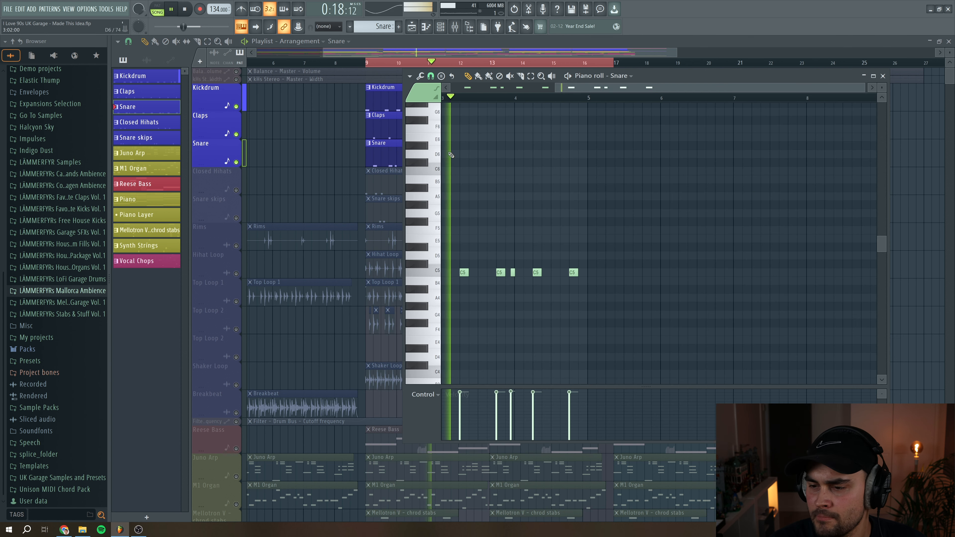
{"action": "key", "text": "space"}
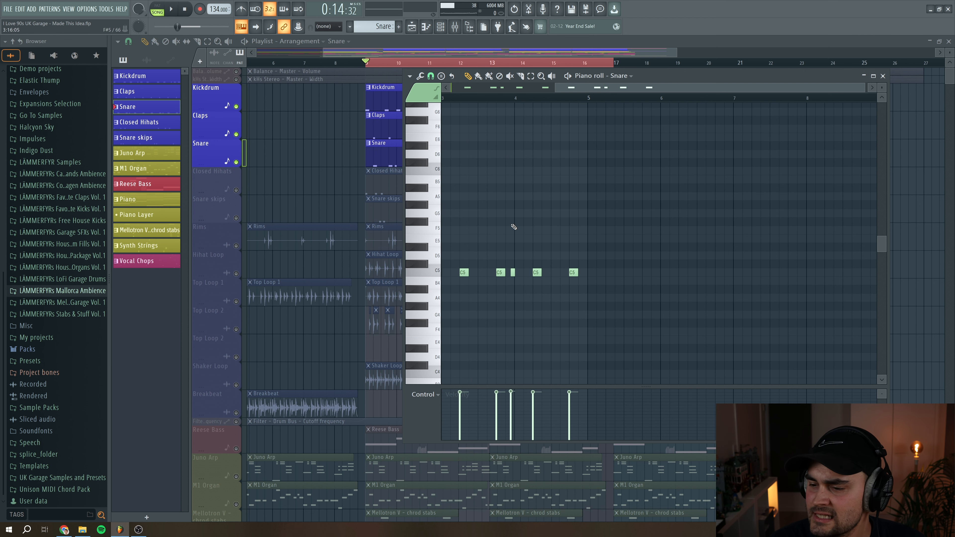
{"action": "left_click_drag", "start_coordinate": [863, 87], "coordinate": [606, 88]}
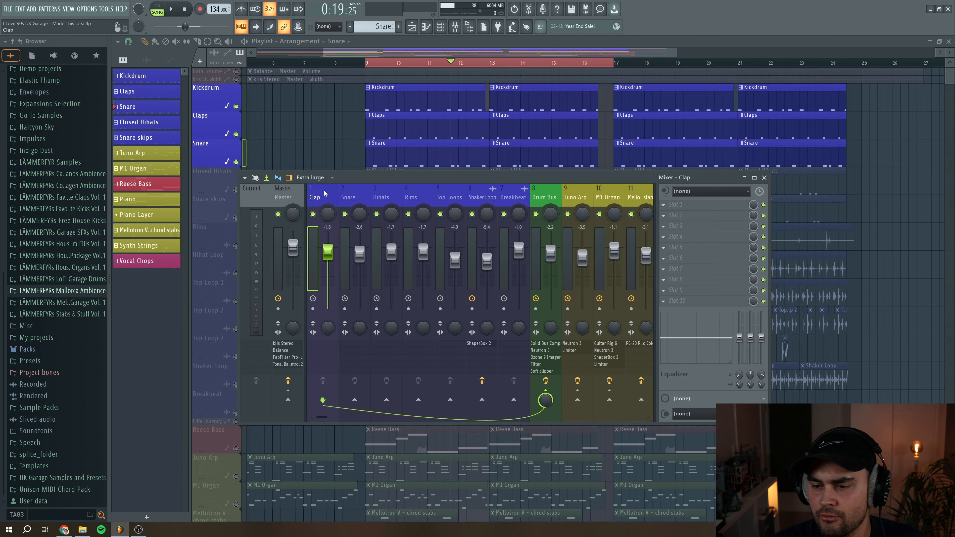
{"action": "left_click", "coordinate": [357, 197]}
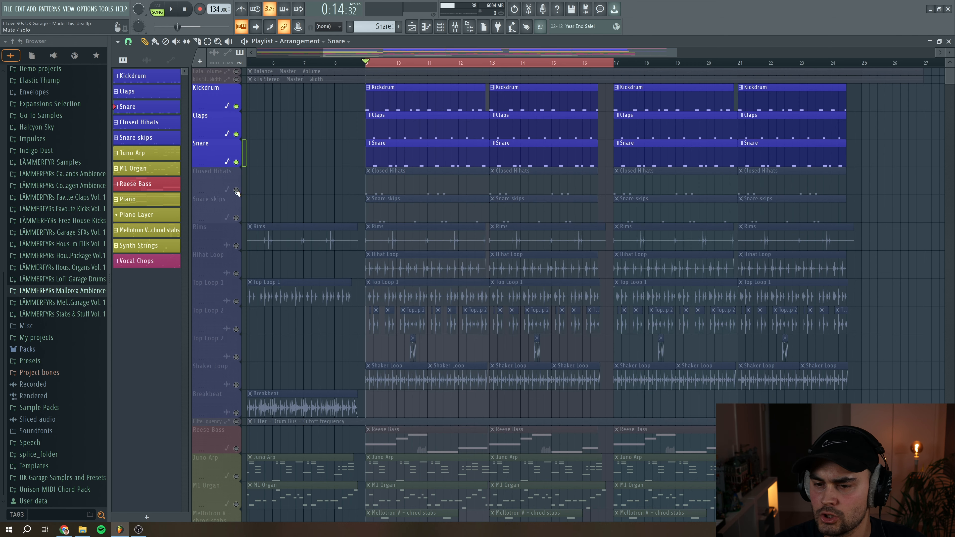
- Unmute the Closed Hihats track and play its pattern on its own with the notes open in the piano roll
{"action": "left_click", "coordinate": [236, 190]}
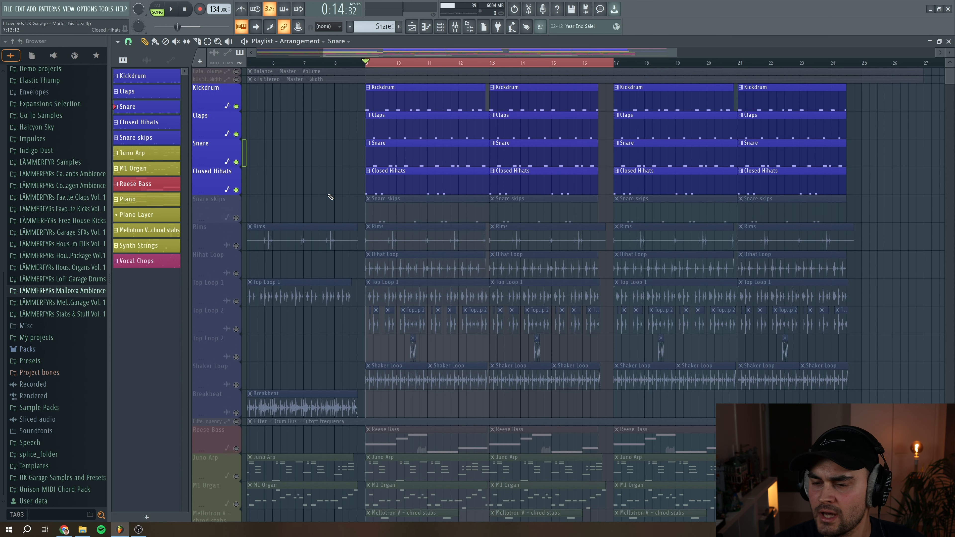
{"action": "left_click", "coordinate": [396, 184]}
{"action": "double_click", "coordinate": [395, 184]}
{"action": "left_click", "coordinate": [158, 9]}
{"action": "left_click", "coordinate": [171, 9]}
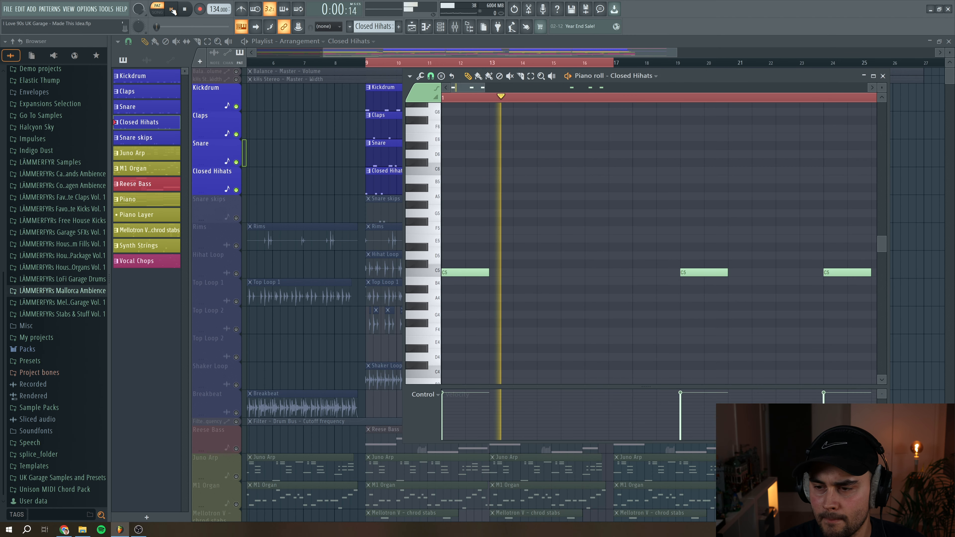
{"action": "left_click", "coordinate": [184, 9]}
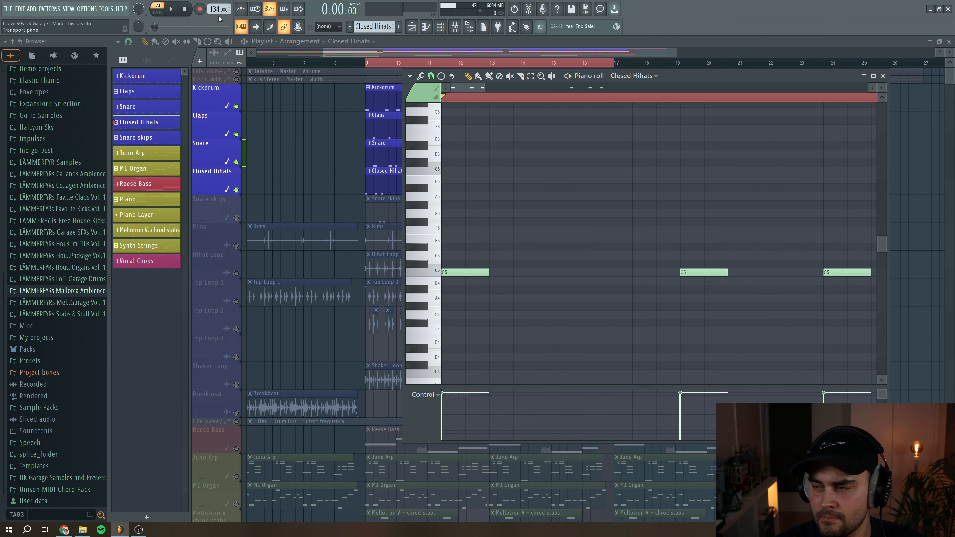
{"action": "left_click", "coordinate": [882, 76]}
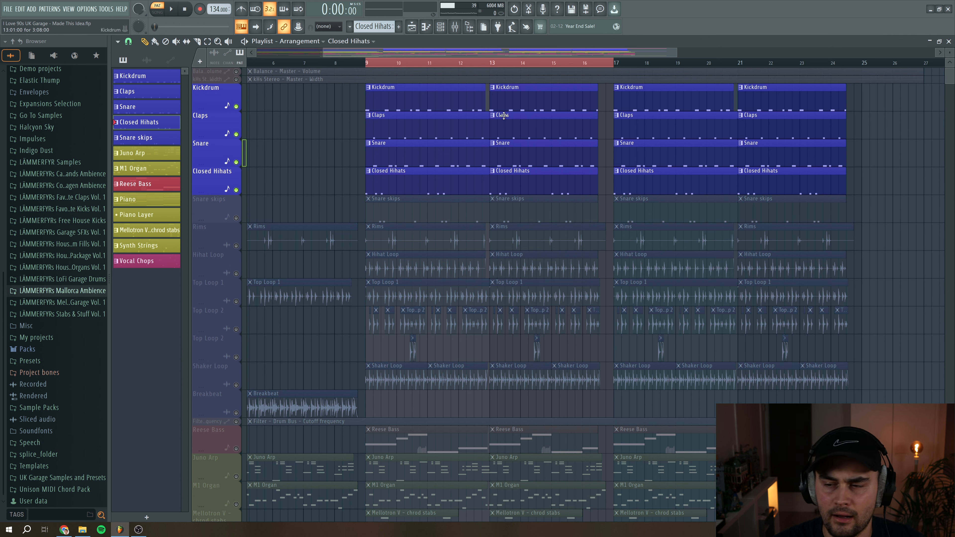
- Unmute the Snare skips track and listen to its pattern
{"action": "left_click", "coordinate": [236, 218]}
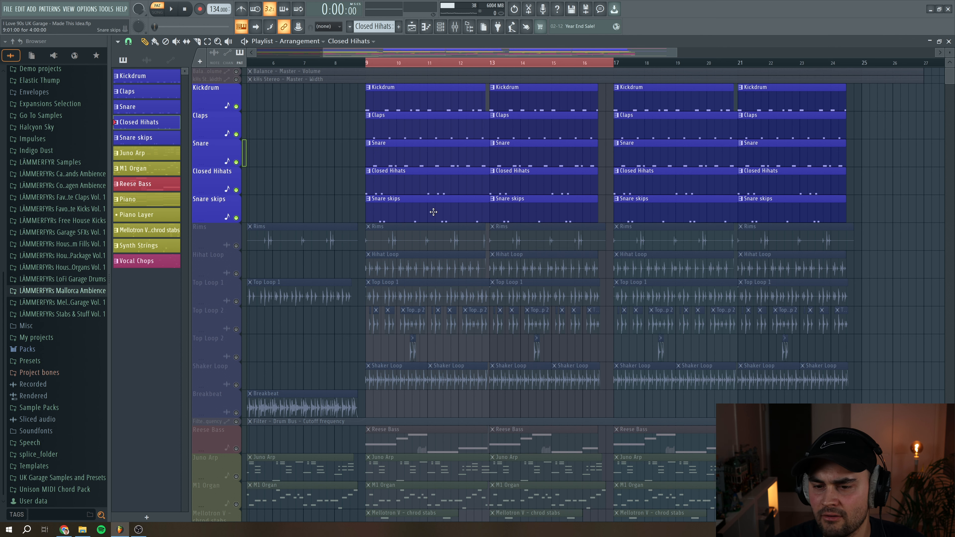
{"action": "left_click", "coordinate": [415, 216]}
{"action": "key", "text": "space"}
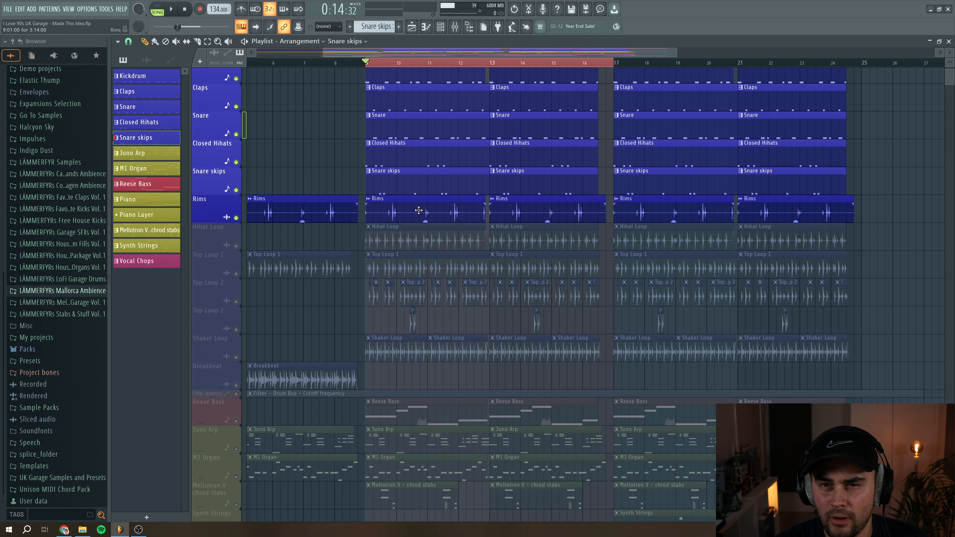
- Check the Rims clip's sample settings and play the drum section from bar 9 with the Rims included
{"action": "double_click", "coordinate": [418, 211]}
{"action": "key", "text": "Escape"}
{"action": "key", "text": "space"}
{"action": "key", "text": "space"}
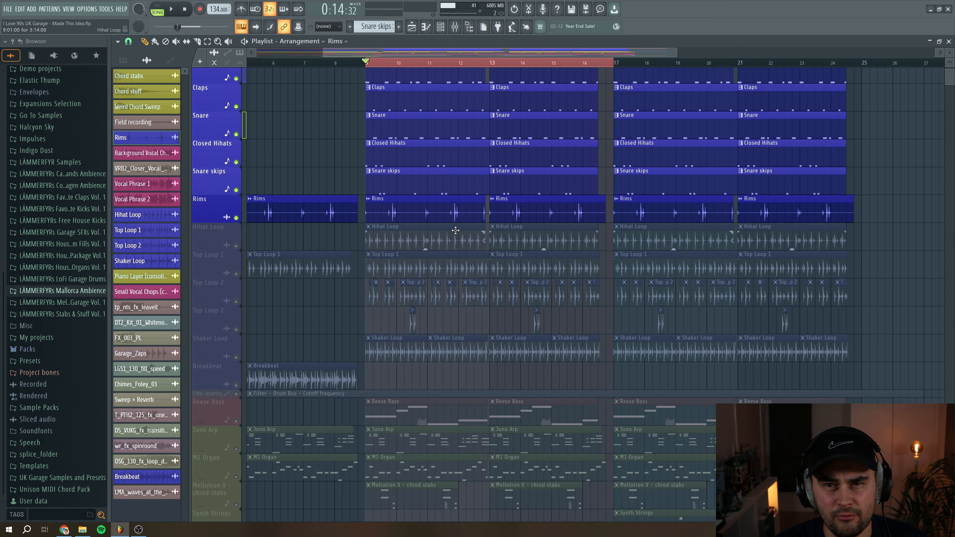
{"action": "key", "text": "space"}
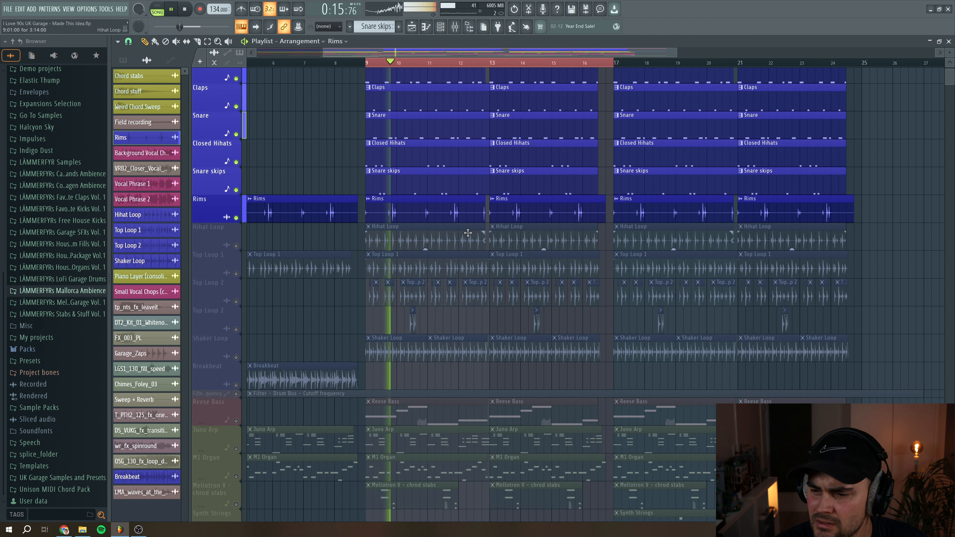
{"action": "key", "text": "space"}
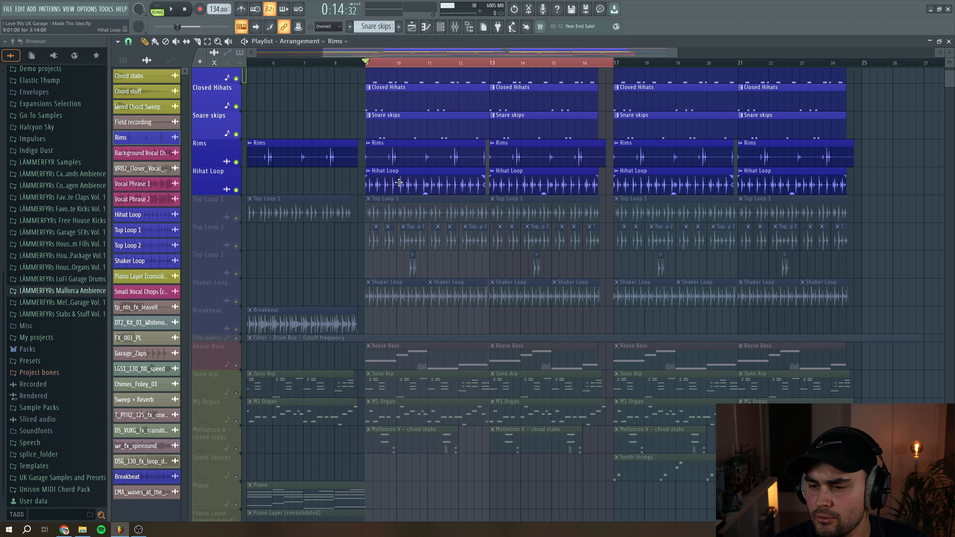
- Check the Hihat Loop clip's sample settings and play the drum section with the Hihat Loop included
{"action": "double_click", "coordinate": [404, 182]}
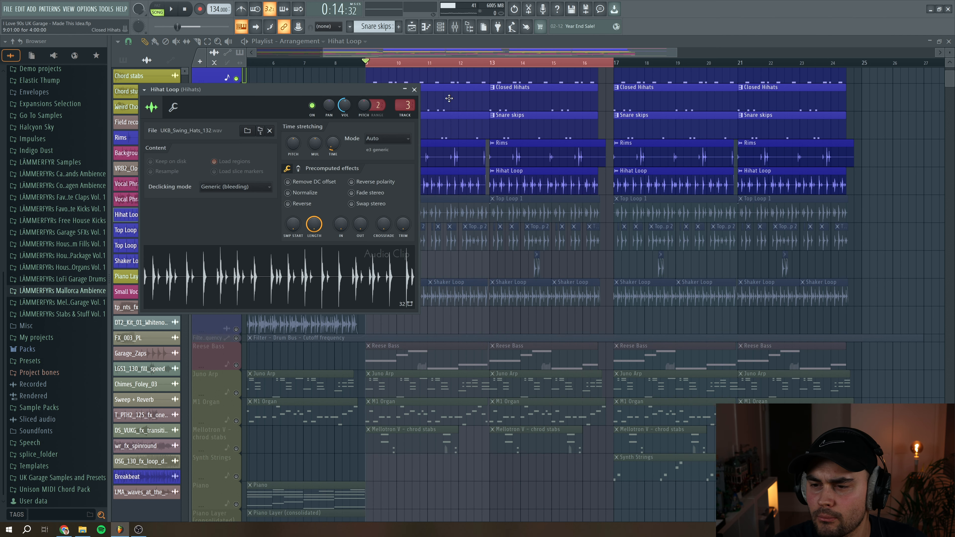
{"action": "left_click", "coordinate": [415, 89]}
{"action": "key", "text": "space"}
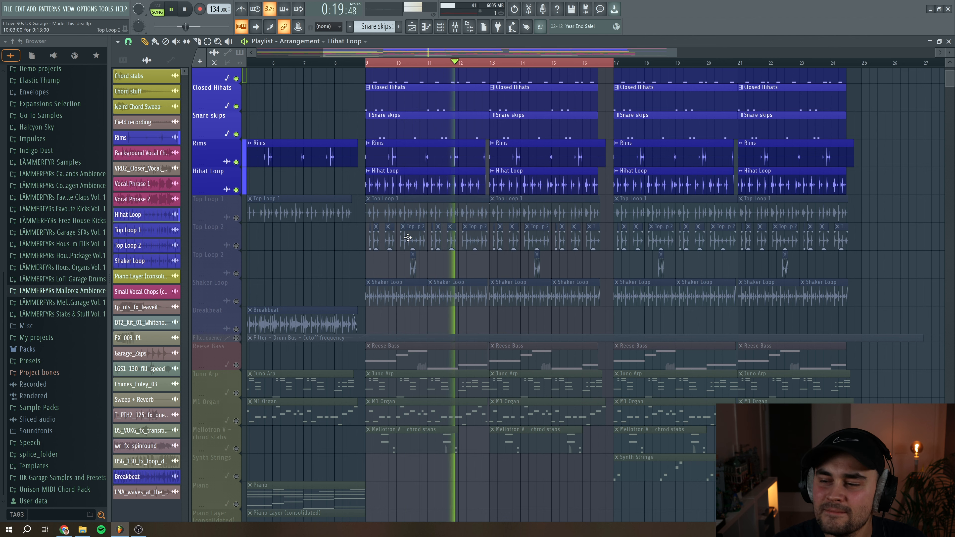
{"action": "key", "text": "space"}
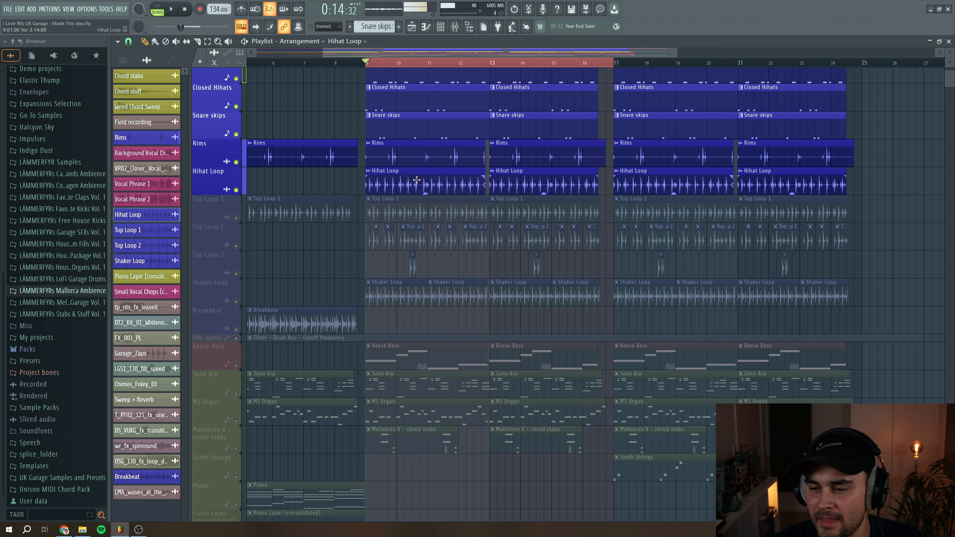
- Unmute the Top Loop 1 track and play the drum section from bar 9
{"action": "left_click", "coordinate": [236, 218]}
{"action": "key", "text": "space"}
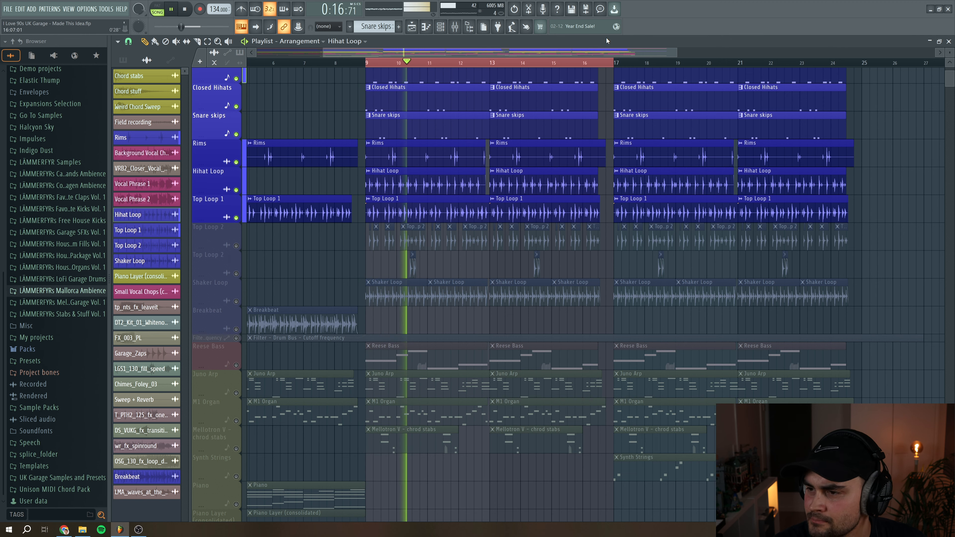
{"action": "left_click_drag", "start_coordinate": [677, 53], "coordinate": [458, 55]}
{"action": "key", "text": "space"}
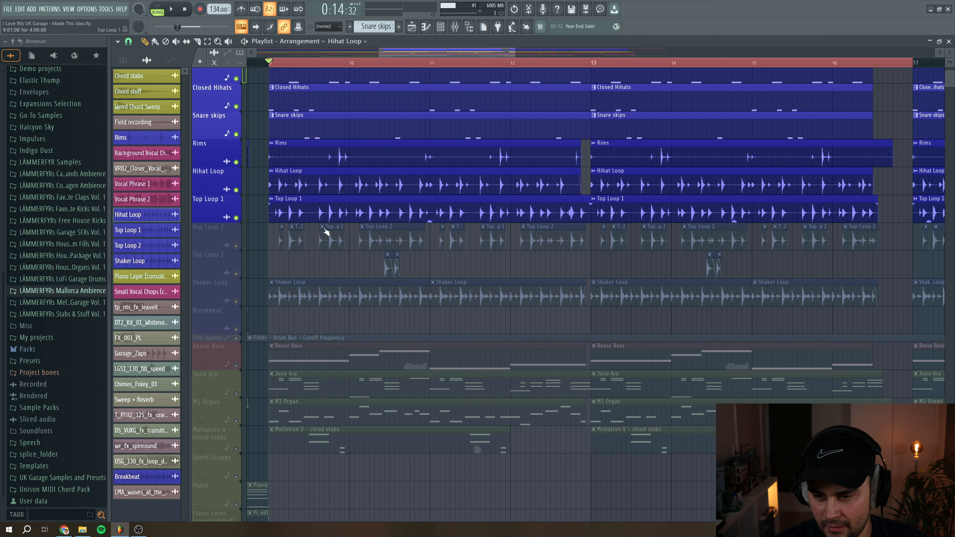
- Unmute the two Top Loop 2 tracks and play the drum section with their chopped clips
{"action": "left_click", "coordinate": [237, 245]}
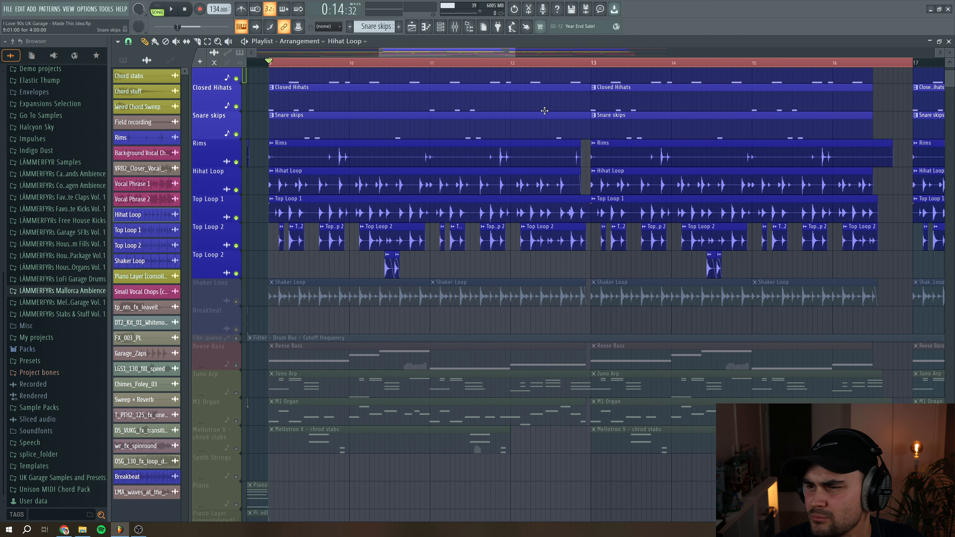
{"action": "scroll", "coordinate": [545, 110], "scroll_direction": "up", "scroll_amount": 5}
{"action": "key", "text": "space"}
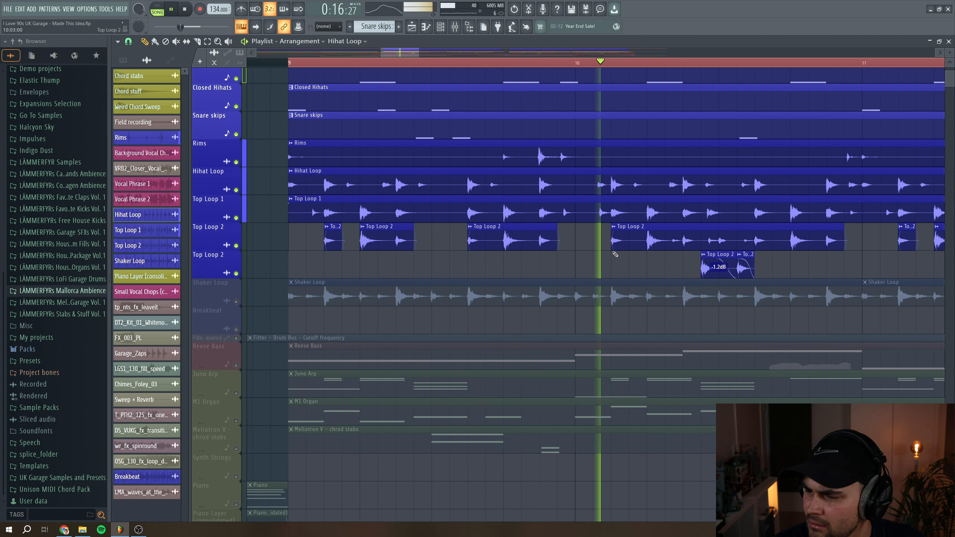
{"action": "key", "text": "space"}
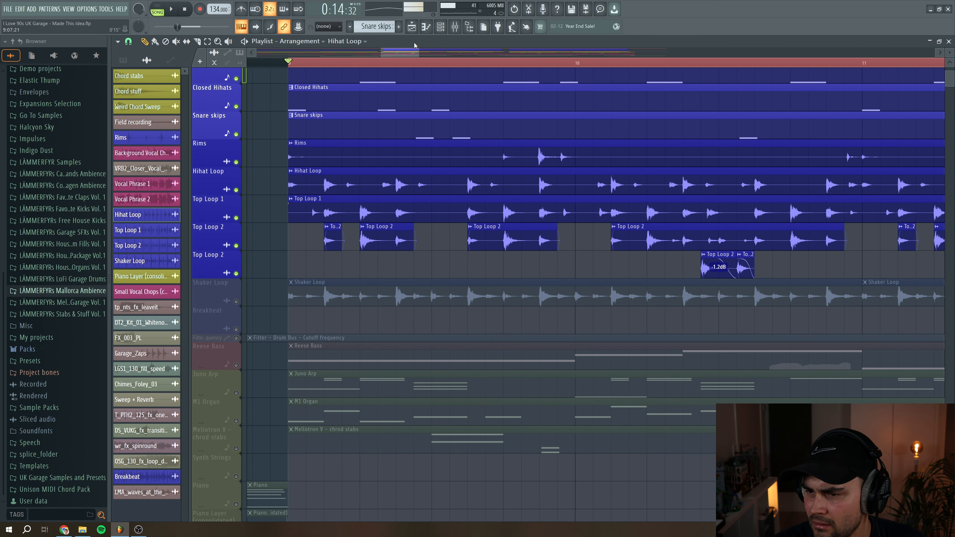
{"action": "left_click_drag", "start_coordinate": [418, 52], "coordinate": [437, 53]}
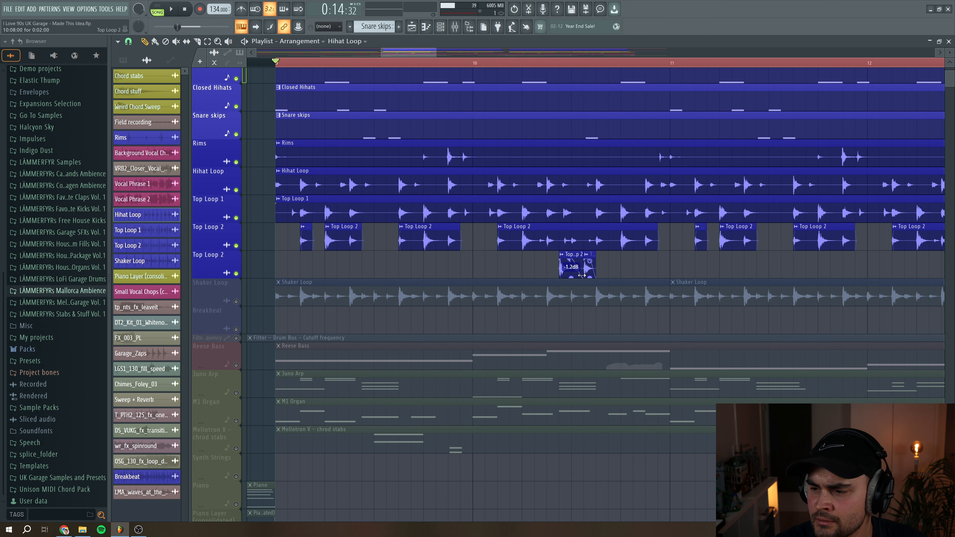
- Play the drums from bar 10 onward to hear the short extra Top Loop 2 clip on its separate track
{"action": "scroll", "coordinate": [422, 52], "scroll_direction": "down", "scroll_amount": 2}
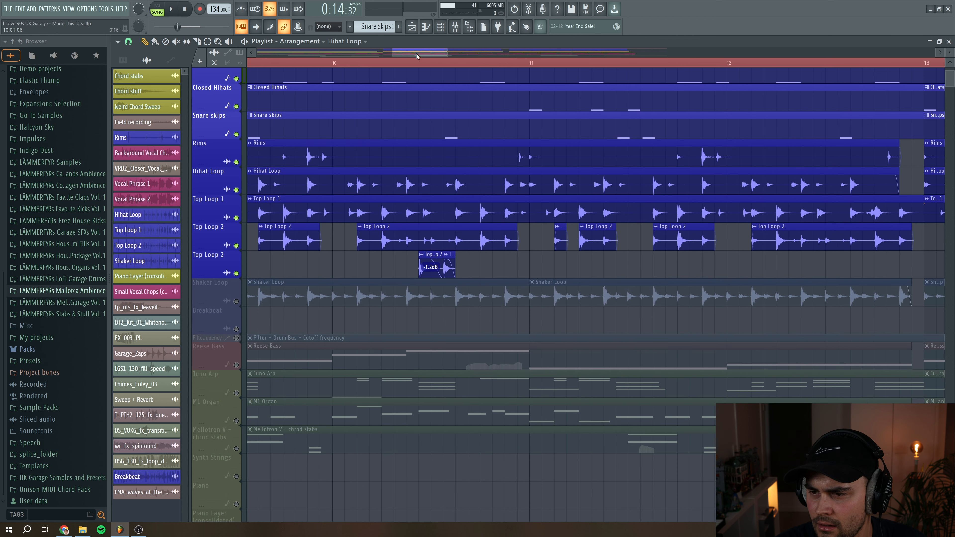
{"action": "key", "text": "space"}
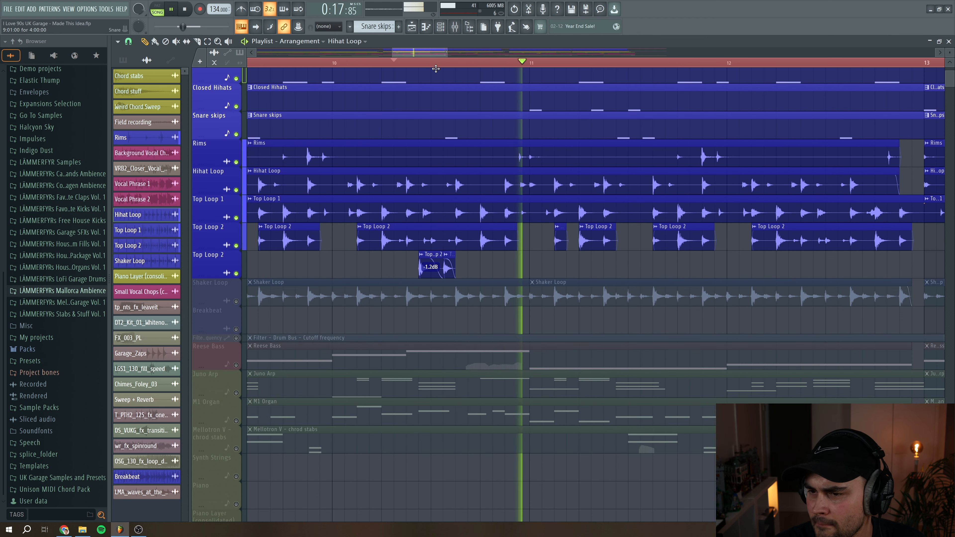
{"action": "left_click_drag", "start_coordinate": [448, 49], "coordinate": [521, 53]}
{"action": "key", "text": "space"}
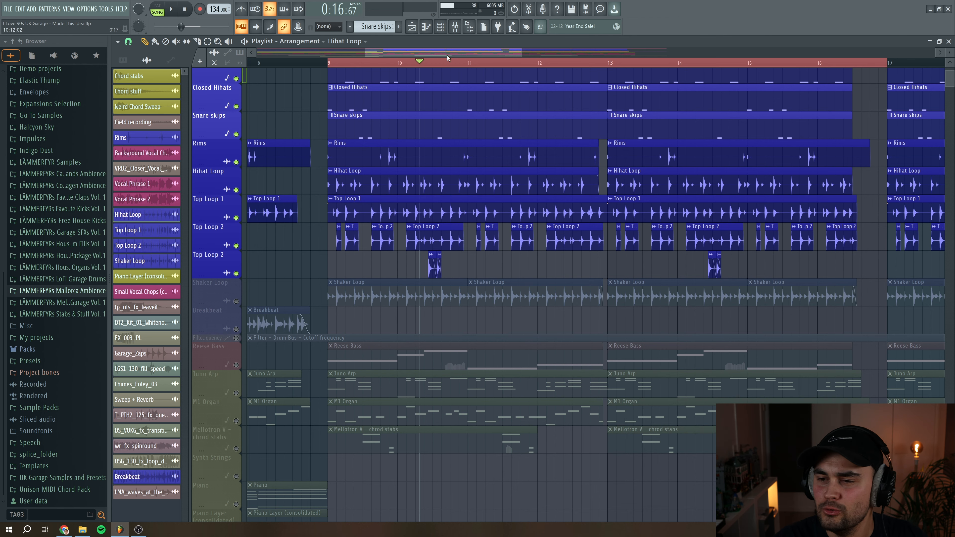
- Unmute the Shaker Loop track and play the drum section from bar 9 with it included
{"action": "left_click_drag", "start_coordinate": [452, 53], "coordinate": [479, 51]}
{"action": "left_click", "coordinate": [329, 62]}
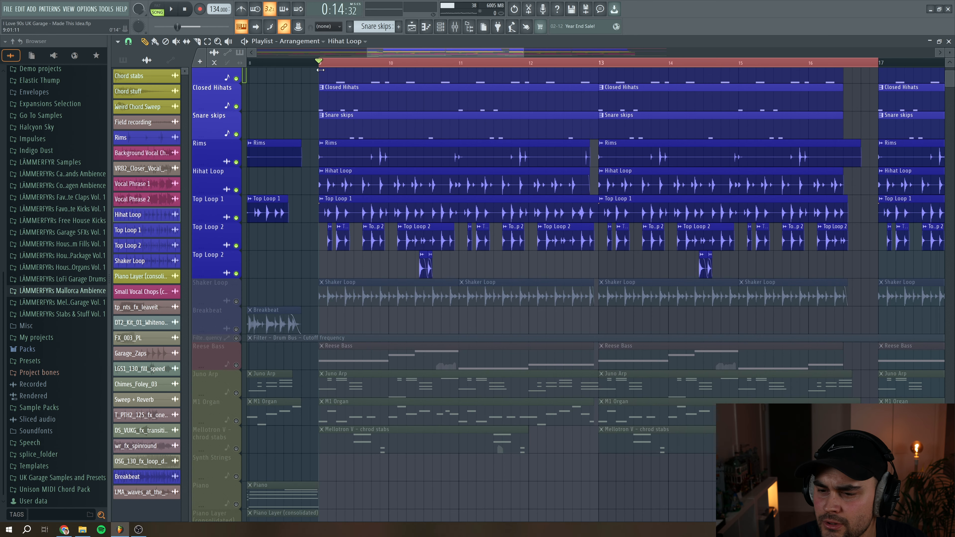
{"action": "scroll", "coordinate": [242, 221], "scroll_direction": "down", "scroll_amount": 3}
{"action": "left_click", "coordinate": [236, 217]}
{"action": "key", "text": "space"}
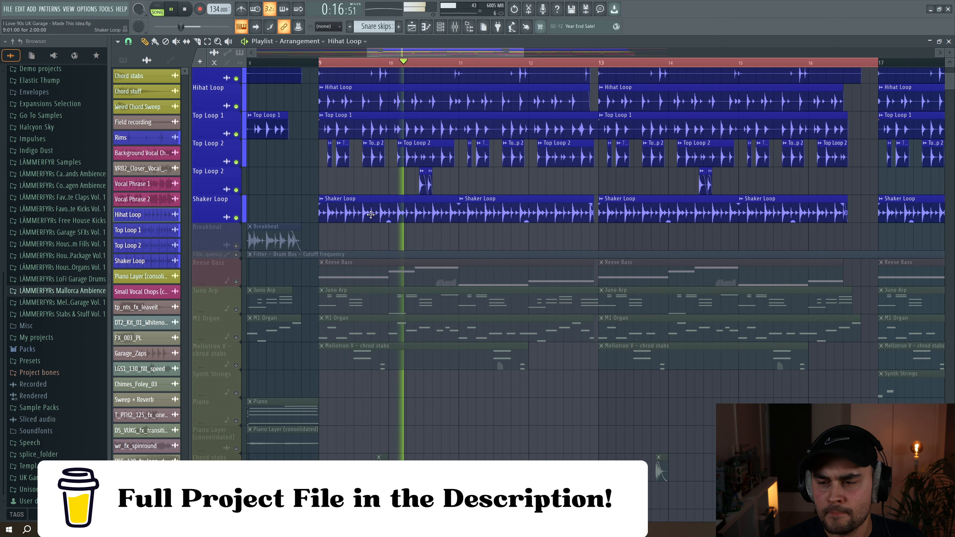
{"action": "key", "text": "space"}
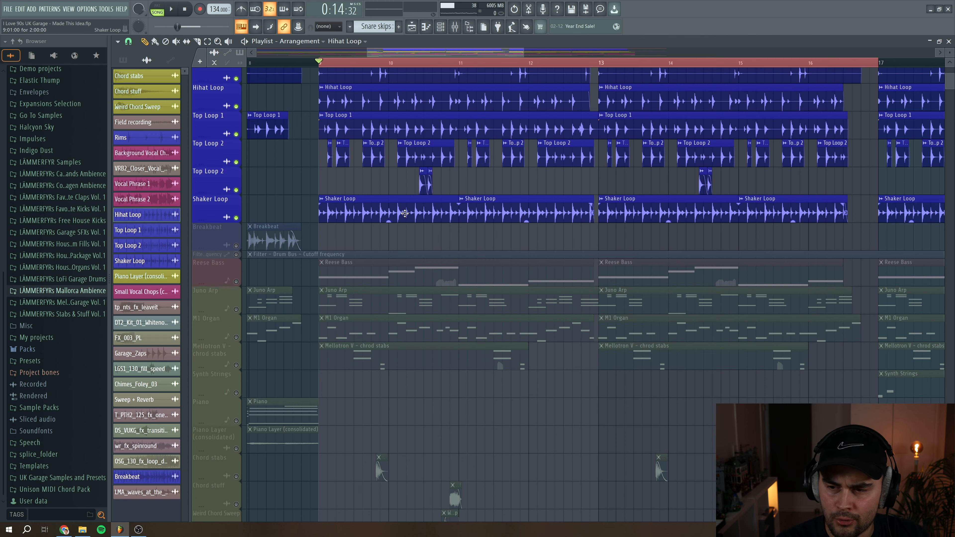
- Unmute the Breakbeat track and play the intro from bar 1 with the breakbeat included
{"action": "scroll", "coordinate": [439, 143], "scroll_direction": "up", "scroll_amount": 4}
{"action": "scroll", "coordinate": [439, 143], "scroll_direction": "left", "scroll_amount": 6}
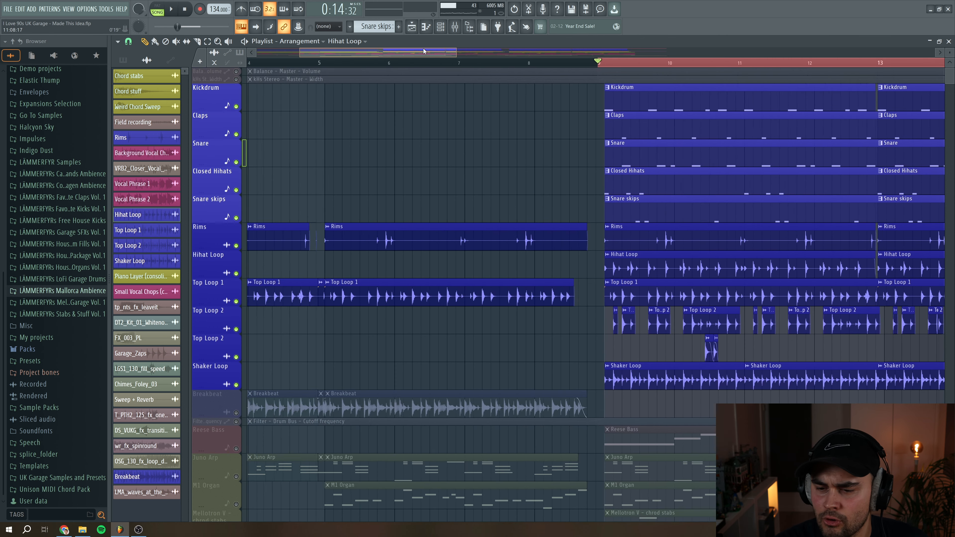
{"action": "left_click", "coordinate": [237, 412]}
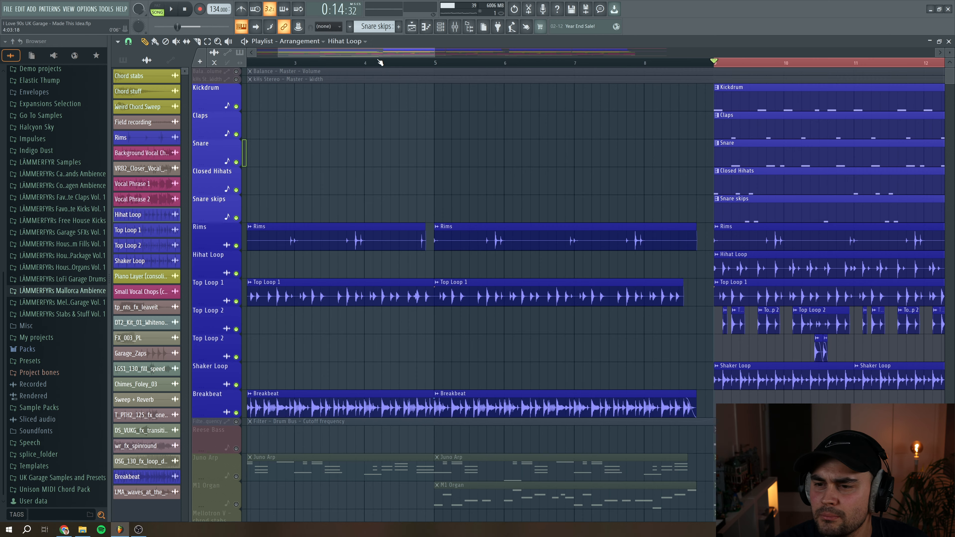
{"action": "key", "text": "Home"}
{"action": "key", "text": "space"}
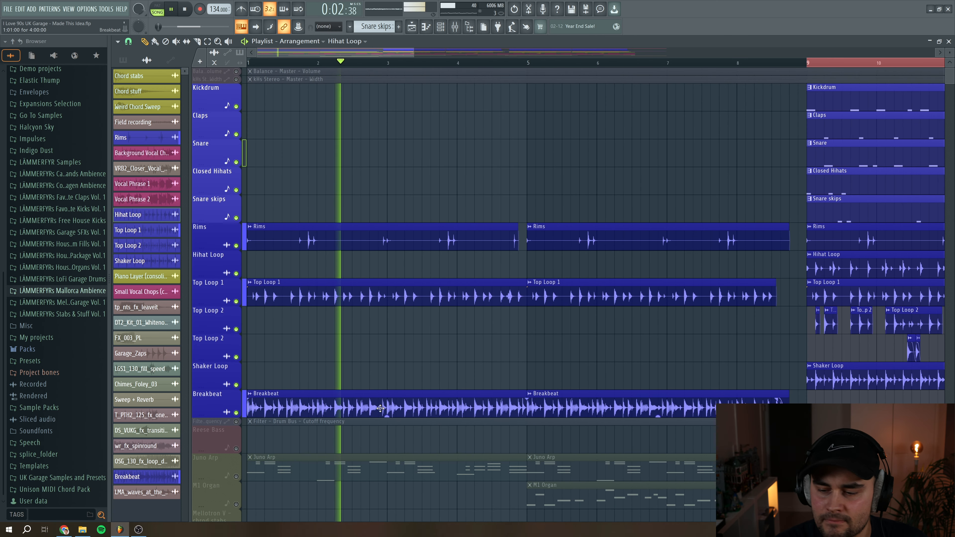
{"action": "key", "text": "space"}
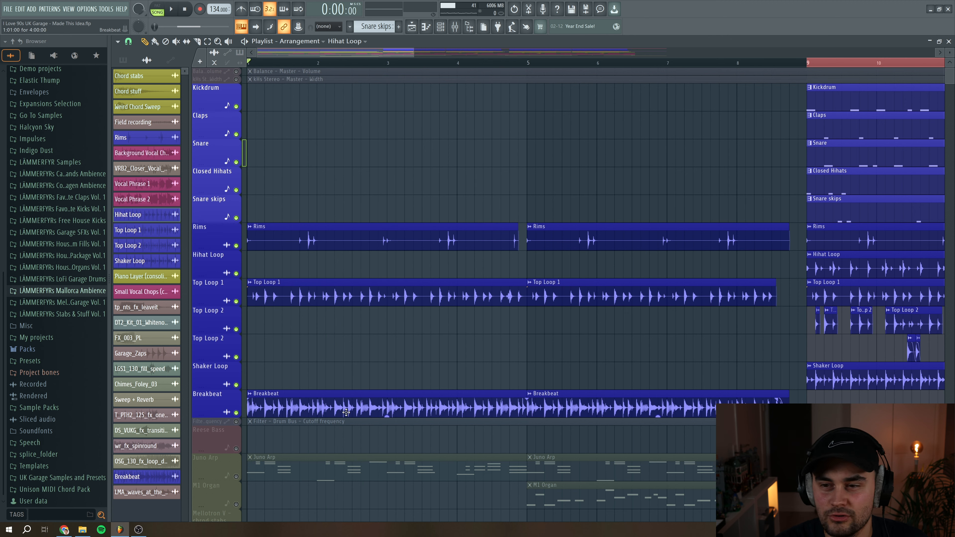
- Unmute the Drum Bus filter cutoff frequency automation track and expand it to show its curve
{"action": "left_click_drag", "start_coordinate": [413, 52], "coordinate": [260, 52]}
{"action": "left_click", "coordinate": [236, 421]}
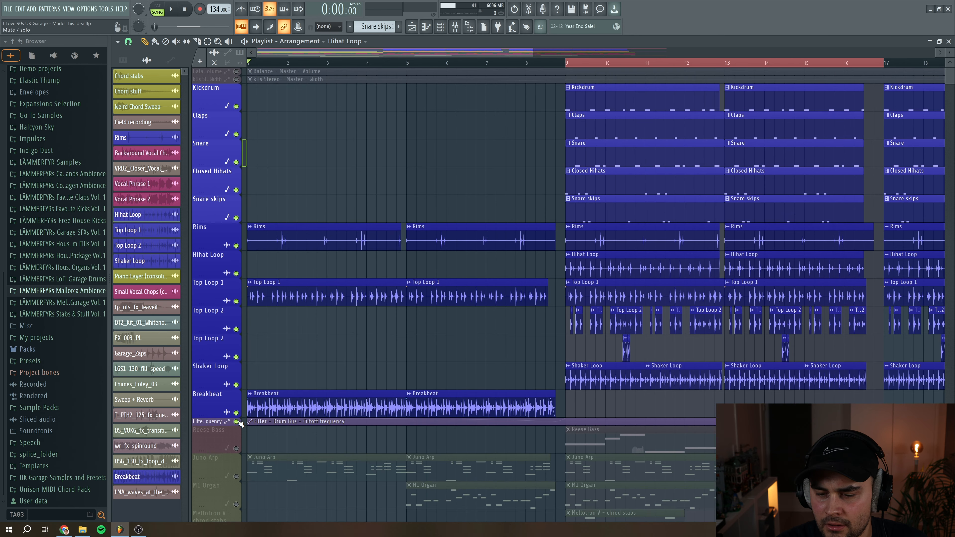
{"action": "left_click", "coordinate": [193, 422]}
{"action": "scroll", "coordinate": [317, 378], "scroll_direction": "down", "scroll_amount": 5}
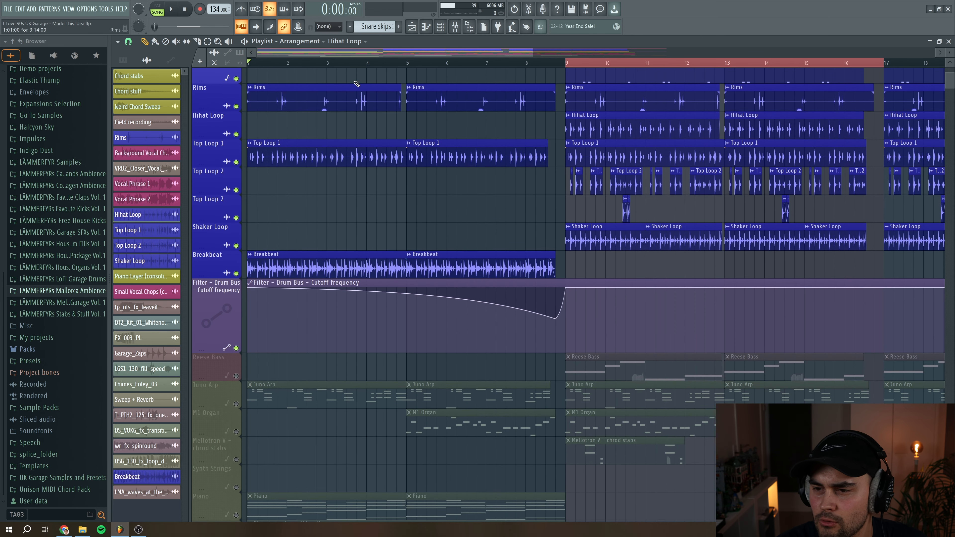
- Play the transition from the filtered intro into the full drum section at bar 9
{"action": "left_click_drag", "start_coordinate": [533, 47], "coordinate": [653, 48]}
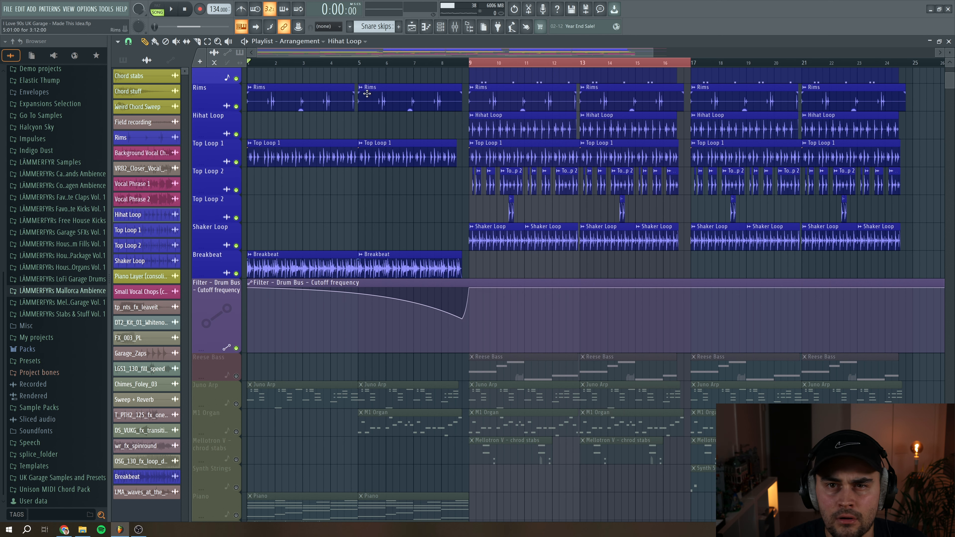
{"action": "left_click", "coordinate": [343, 63]}
{"action": "key", "text": "space"}
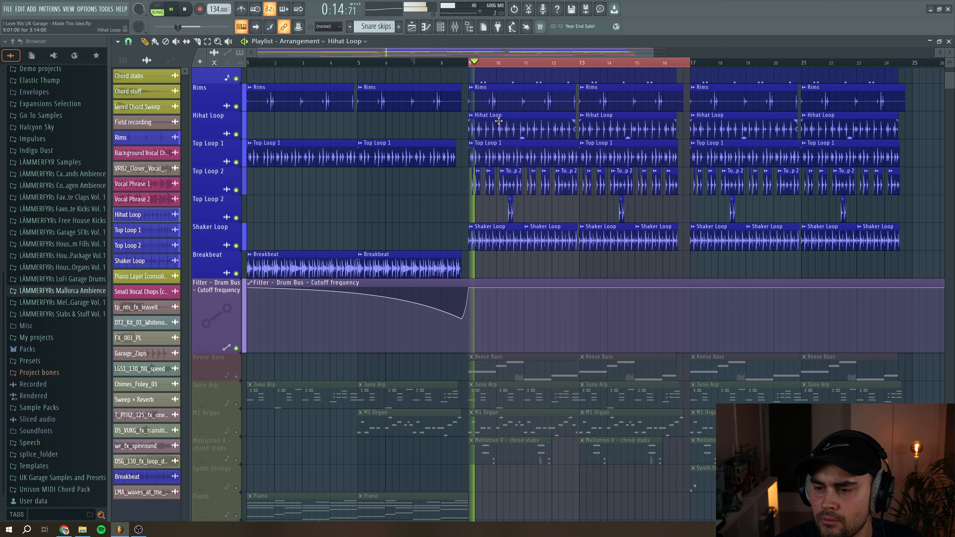
{"action": "key", "text": "space"}
- Inspect the Solid Bus Comp on the Drum Bus mixer track while playing the drum section from bar 9
{"action": "key", "text": "F9"}
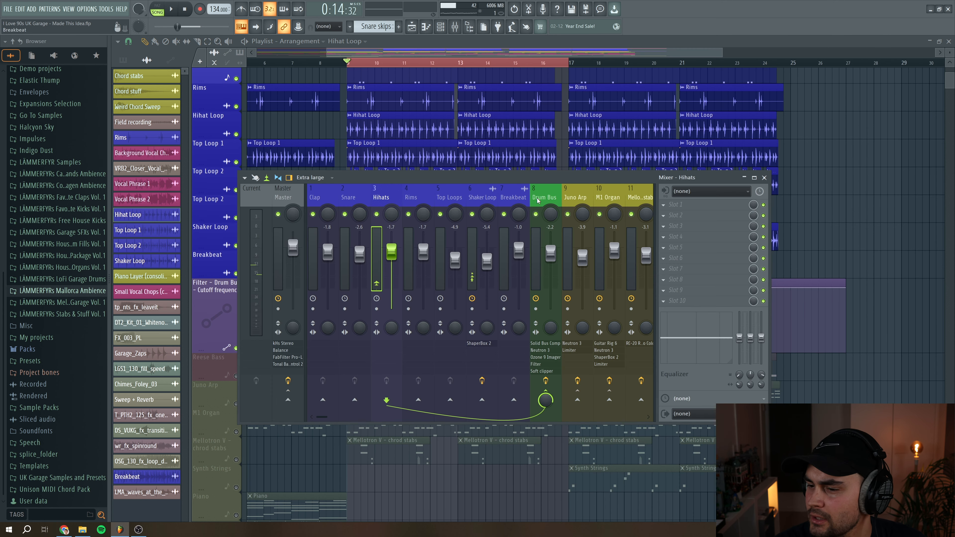
{"action": "left_click", "coordinate": [550, 197]}
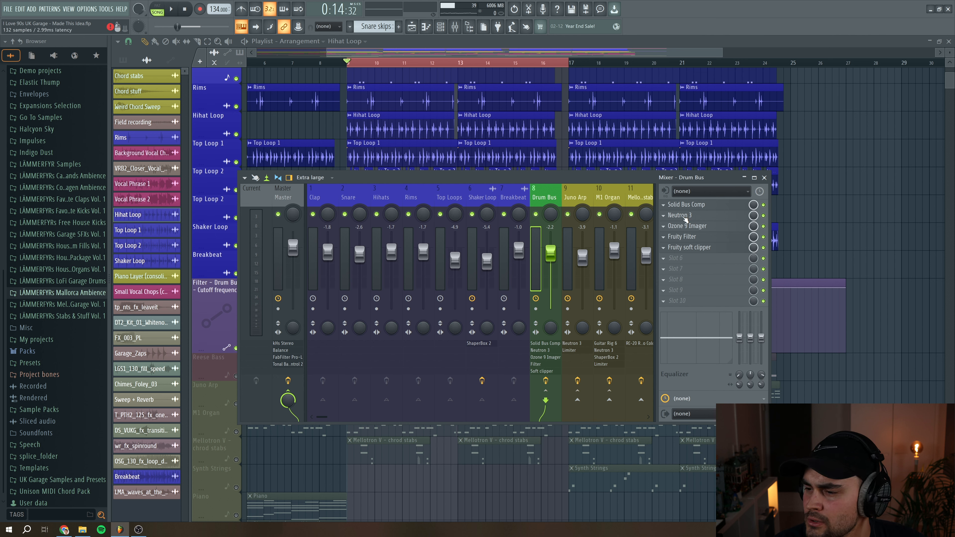
{"action": "left_click", "coordinate": [693, 205]}
{"action": "left_click_drag", "start_coordinate": [272, 142], "coordinate": [341, 125]}
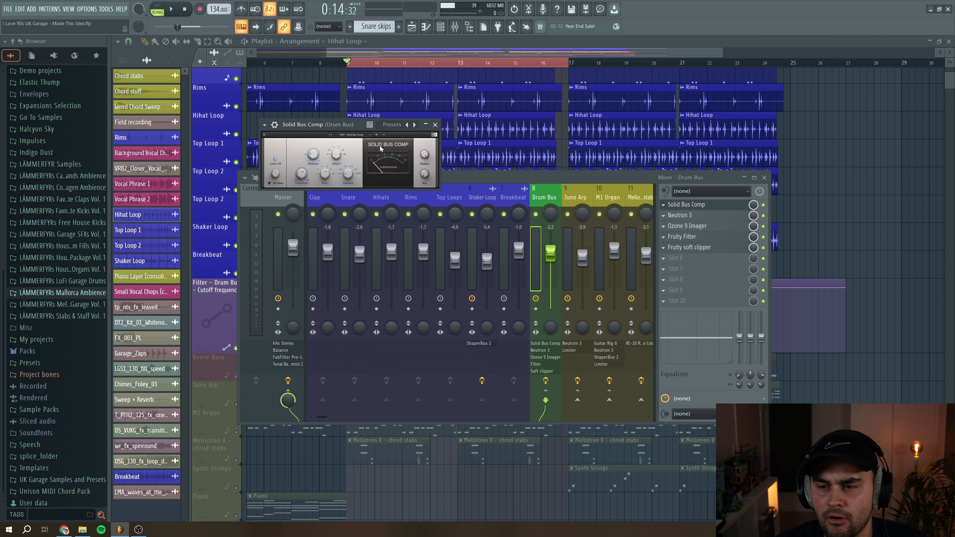
{"action": "key", "text": "space"}
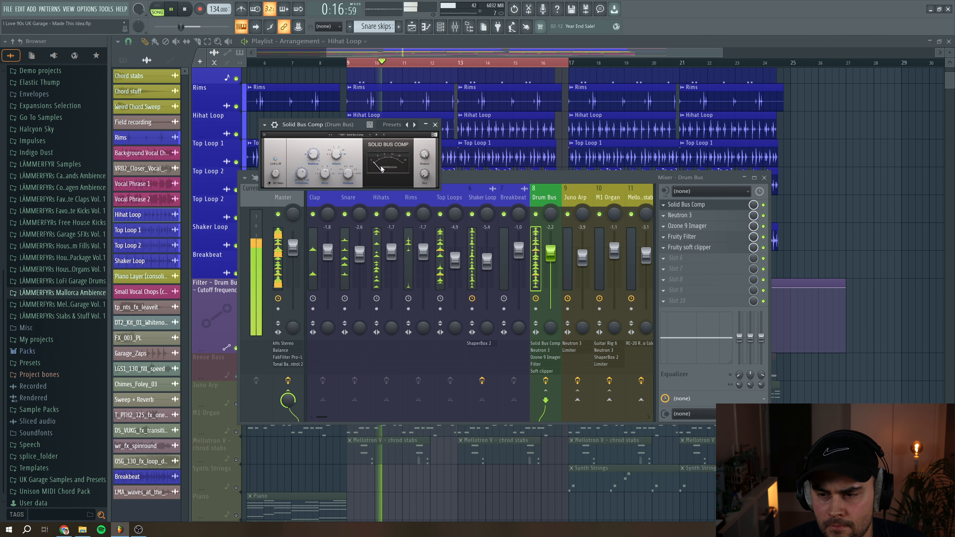
{"action": "key", "text": "space"}
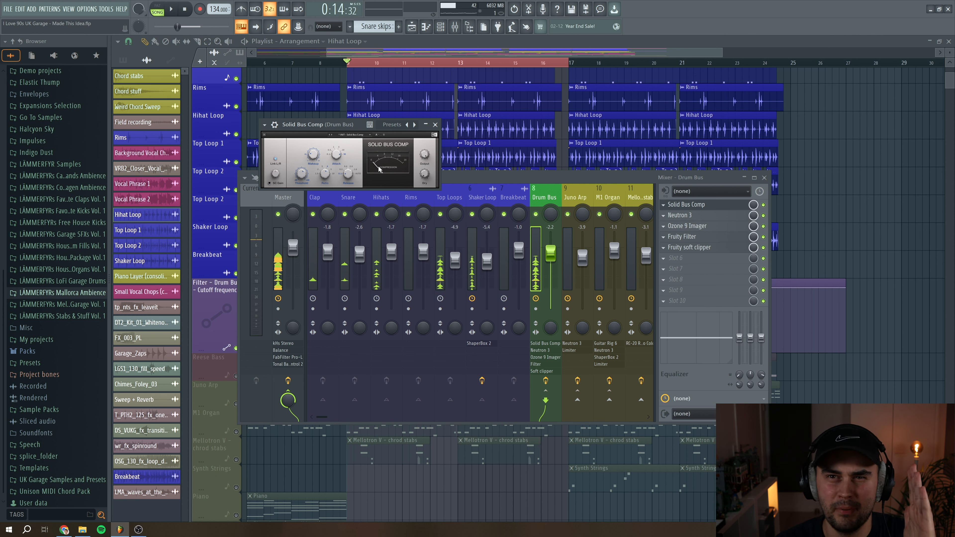
{"action": "key", "text": "space"}
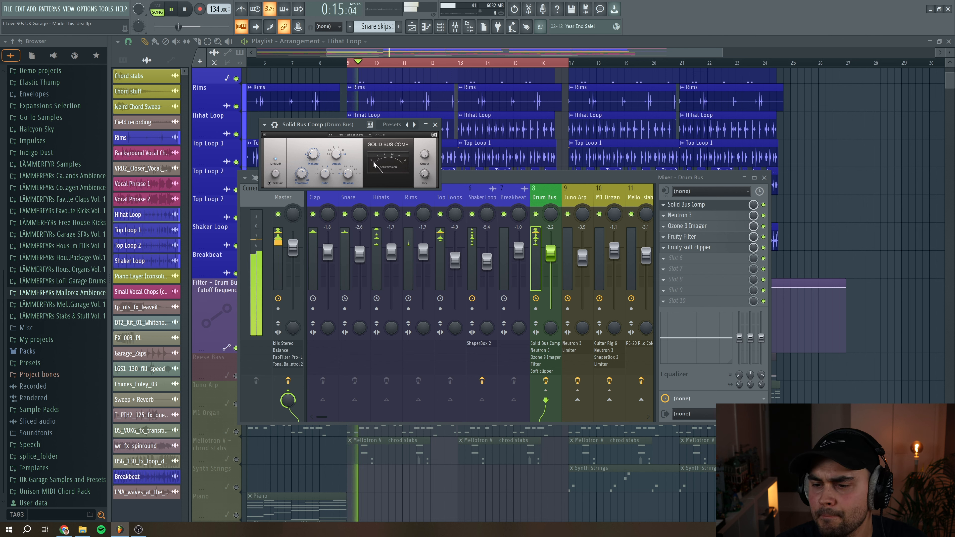
{"action": "key", "text": "space"}
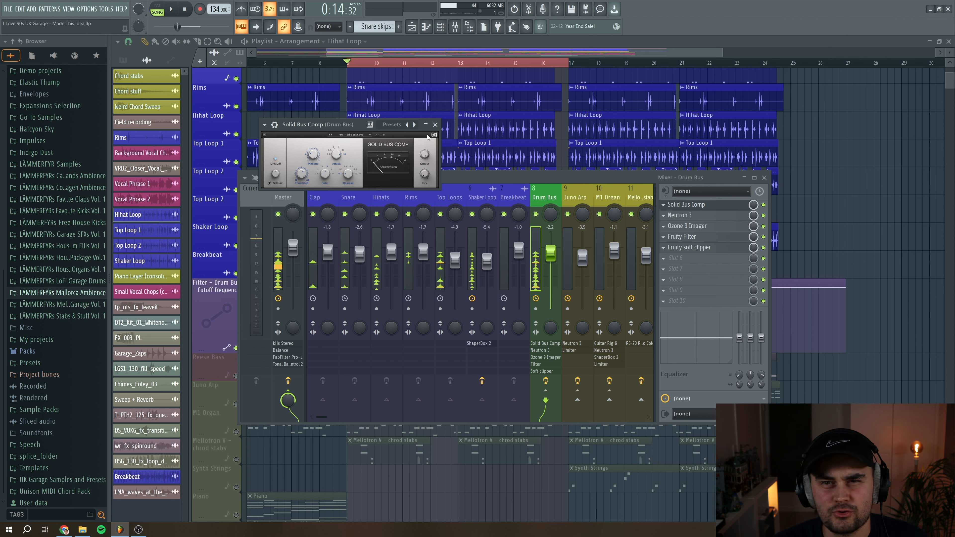
{"action": "left_click", "coordinate": [434, 125]}
- Review the Drum Bus's Neutron 3 equalizer and transient shaper modules, as well as its Fruity Filter settings
{"action": "left_click", "coordinate": [679, 216]}
{"action": "left_click_drag", "start_coordinate": [263, 63], "coordinate": [440, 91]}
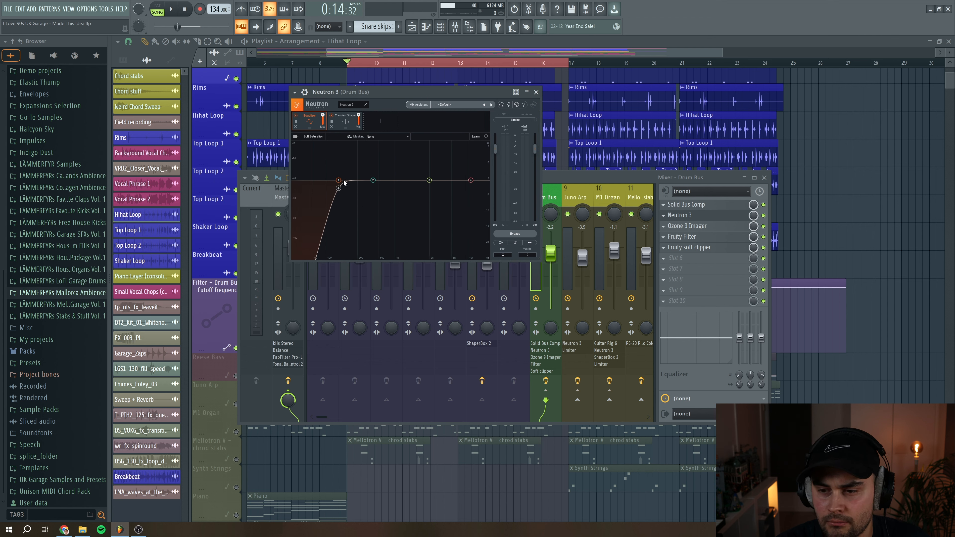
{"action": "left_click", "coordinate": [345, 118]}
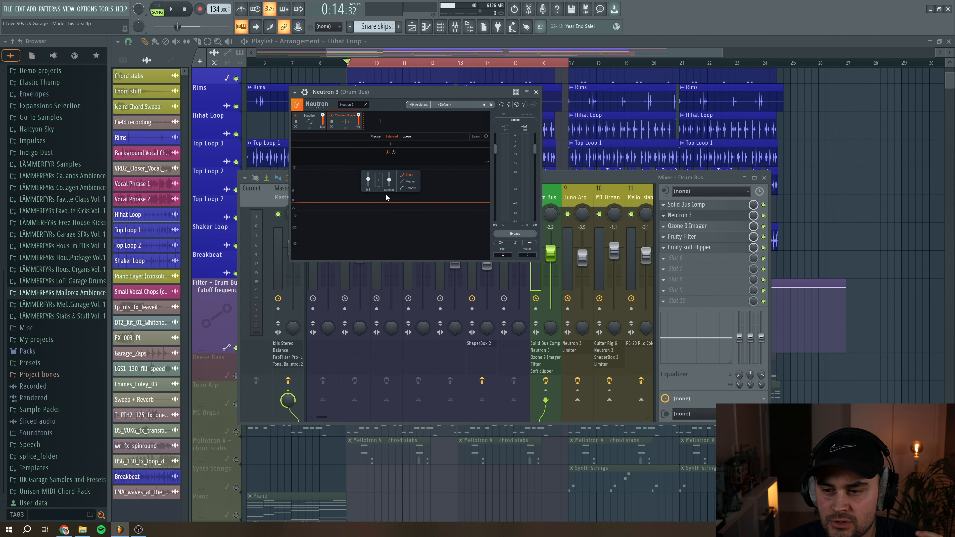
{"action": "scroll", "coordinate": [389, 182], "scroll_direction": "up", "scroll_amount": 3}
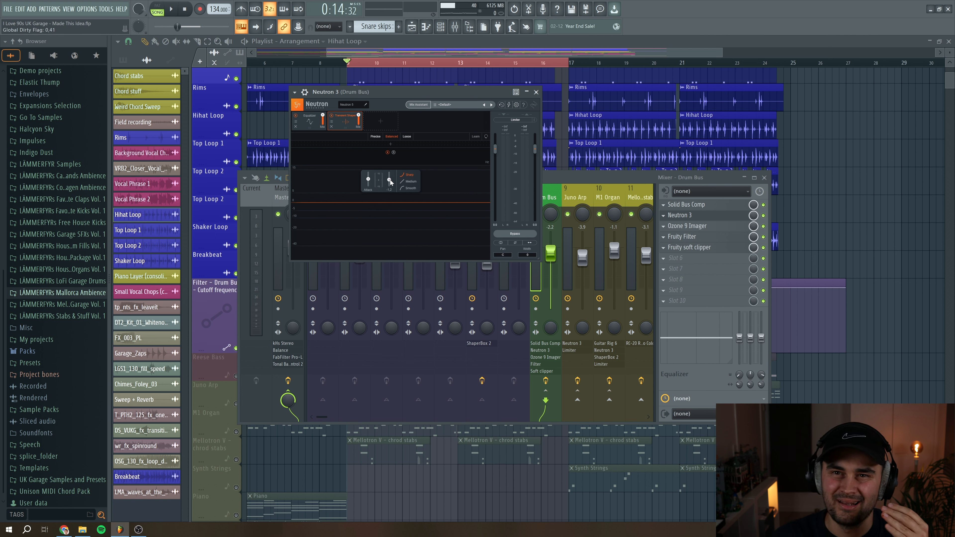
{"action": "left_click", "coordinate": [535, 93]}
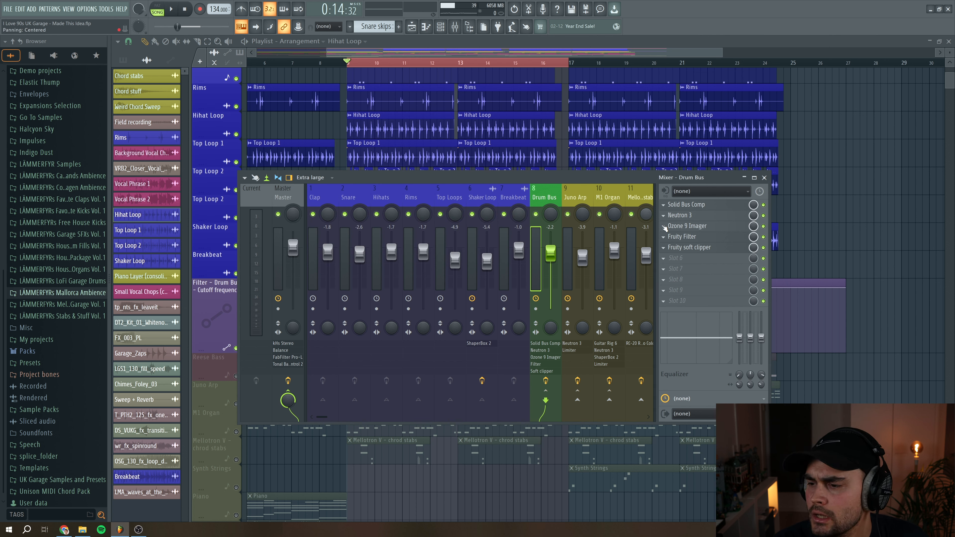
{"action": "left_click", "coordinate": [702, 241]}
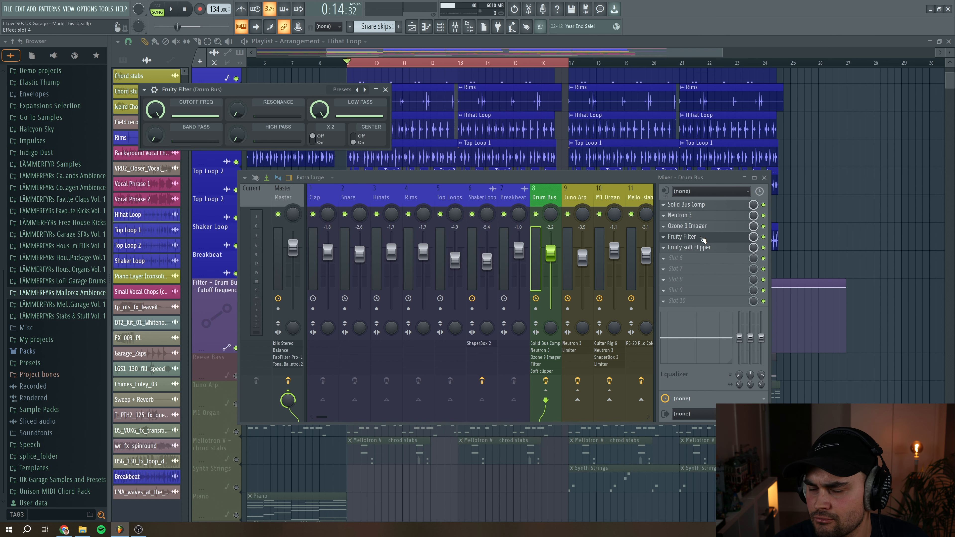
{"action": "left_click", "coordinate": [386, 90]}
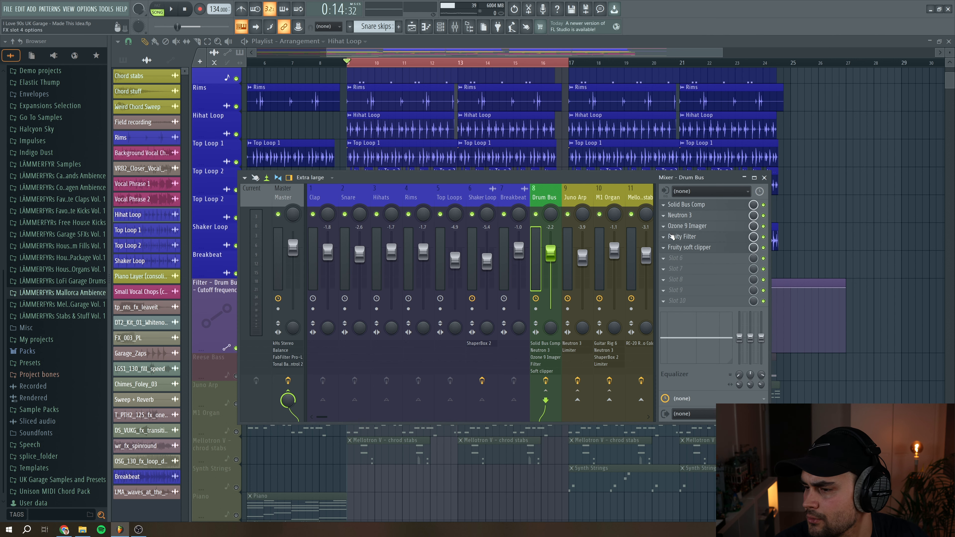
- Inspect the Drum Bus's Ozone 9 Imager and compare the playing drums with its mono option switched on and off
{"action": "left_click", "coordinate": [690, 227]}
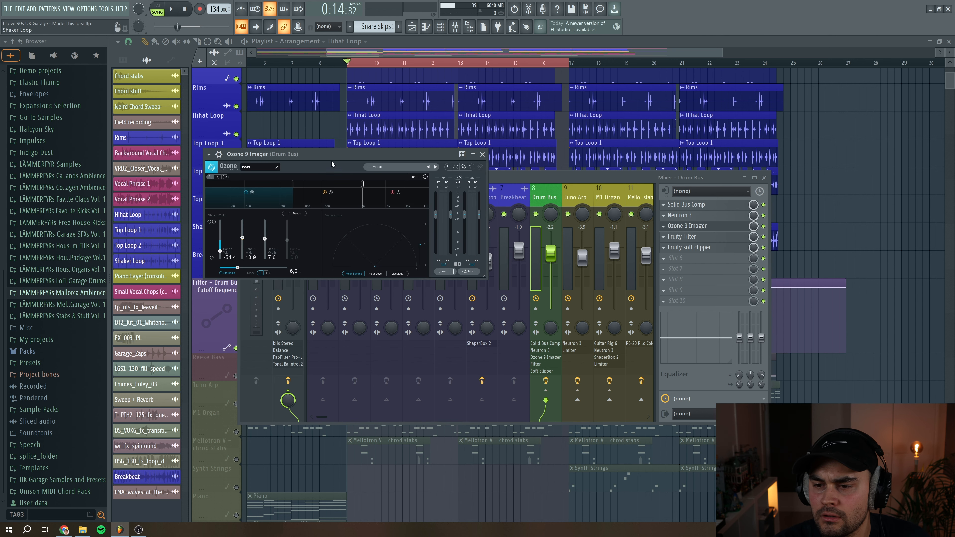
{"action": "left_click_drag", "start_coordinate": [332, 163], "coordinate": [400, 136]}
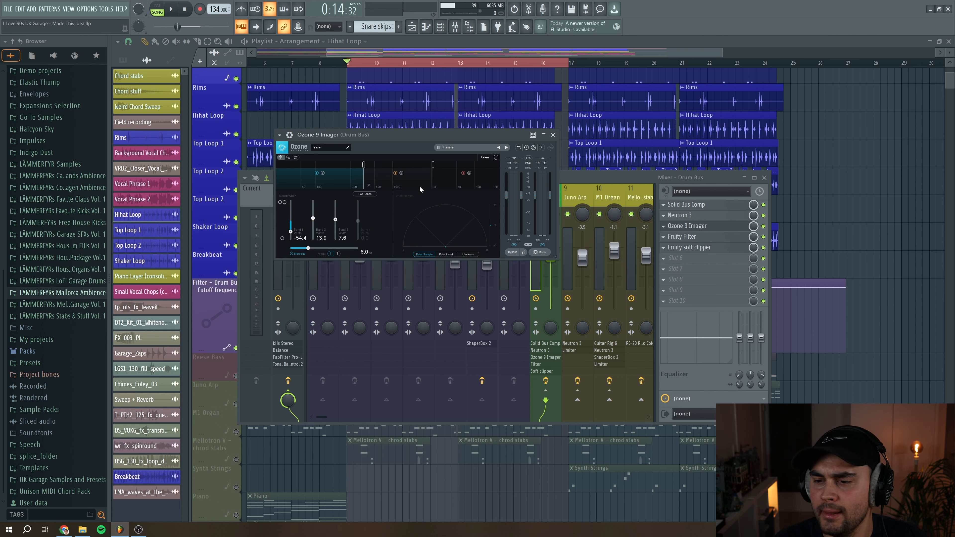
{"action": "key", "text": "space"}
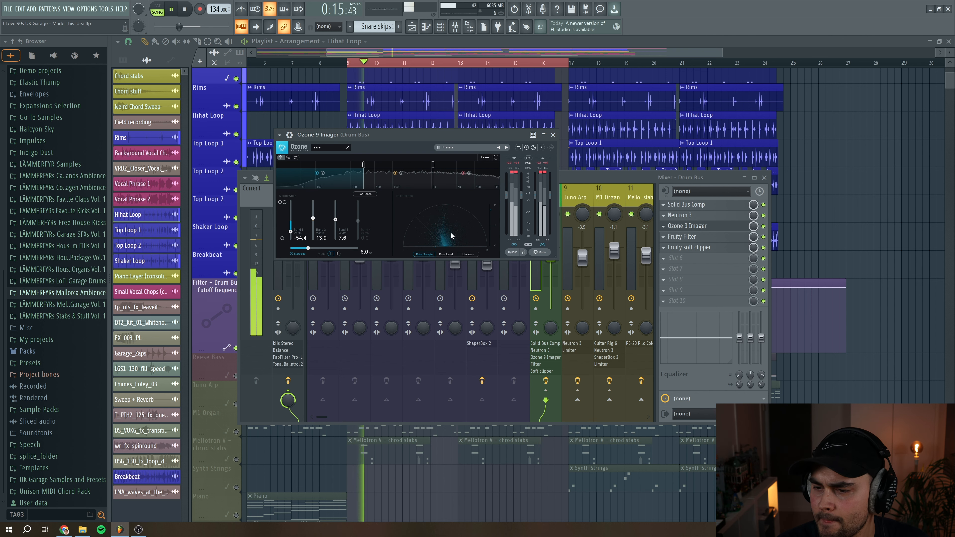
{"action": "left_click", "coordinate": [541, 253]}
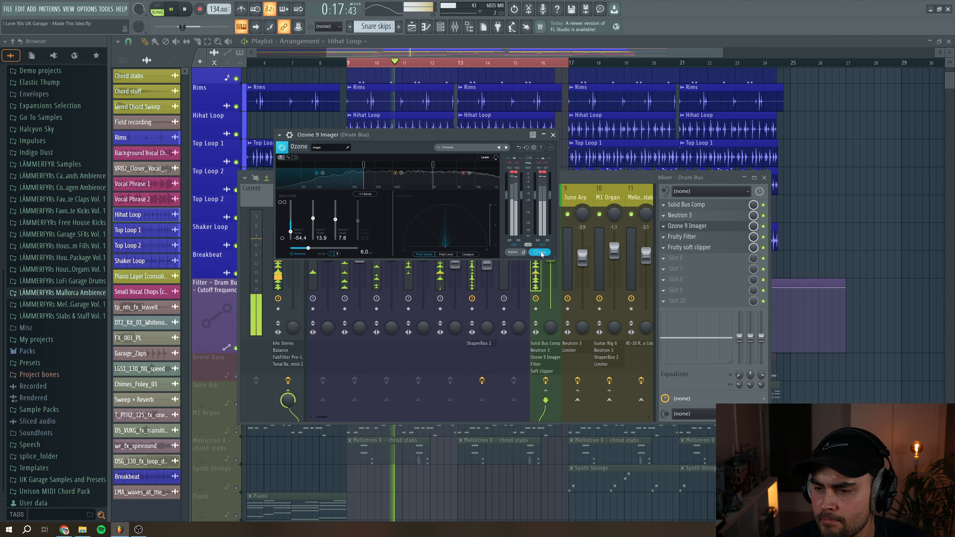
{"action": "left_click", "coordinate": [540, 252]}
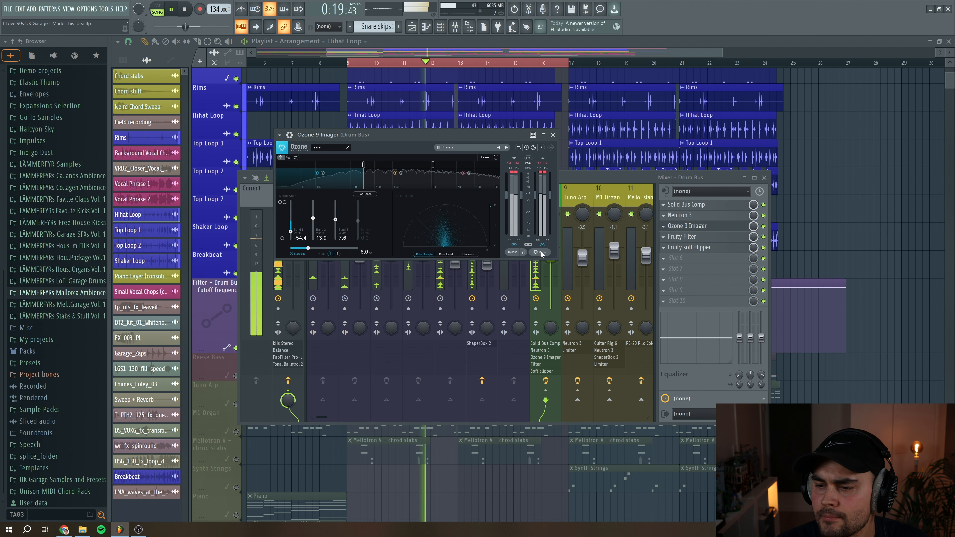
{"action": "key", "text": "space"}
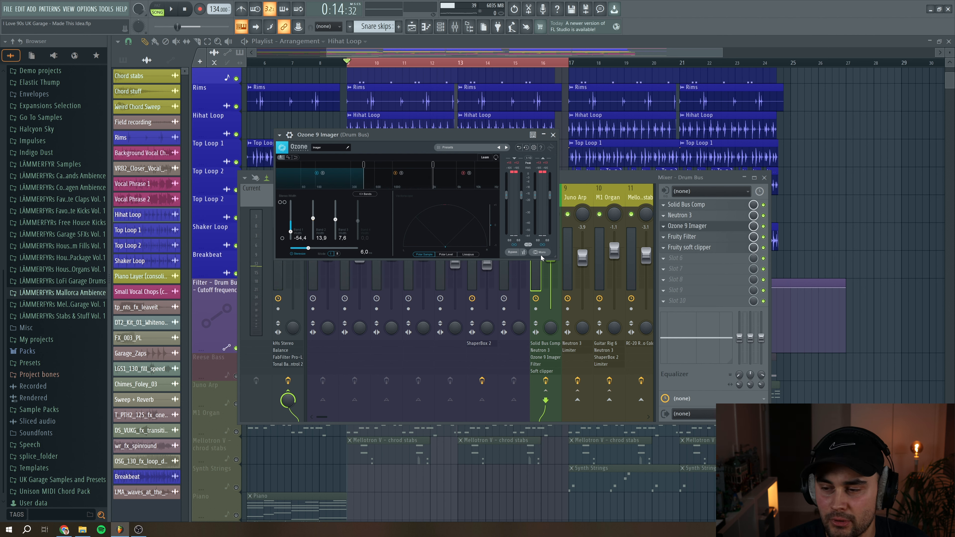
{"action": "key", "text": "space"}
{"action": "left_click", "coordinate": [540, 252]}
{"action": "left_click", "coordinate": [540, 252]}
{"action": "key", "text": "space"}
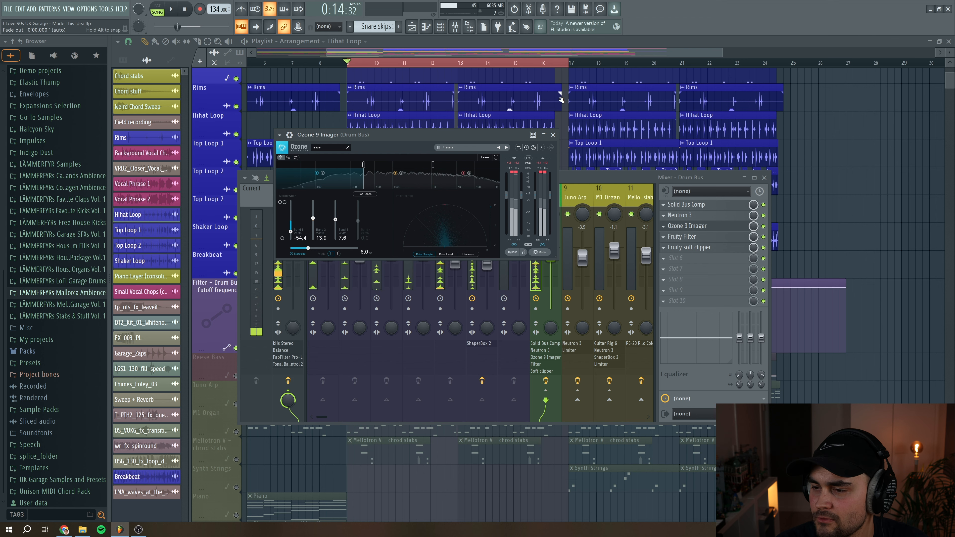
{"action": "left_click", "coordinate": [553, 135]}
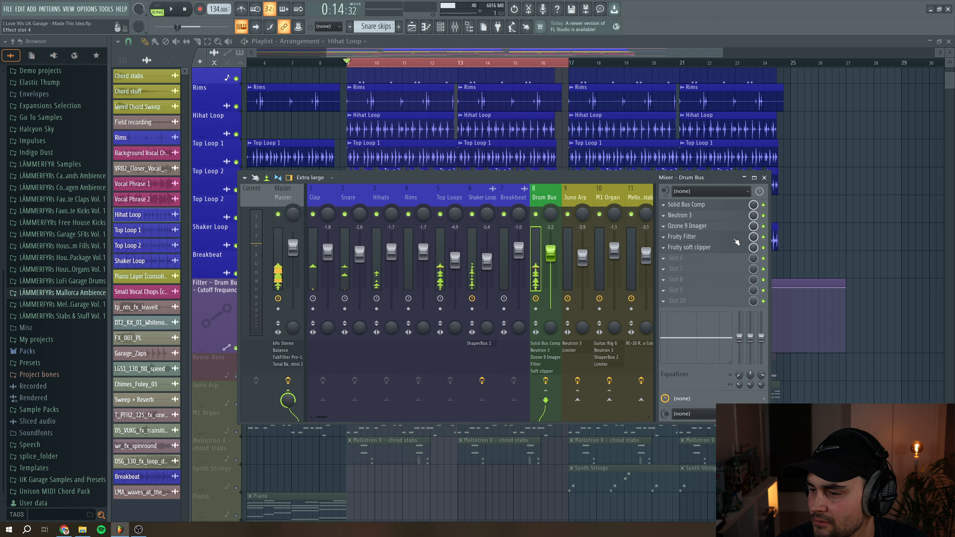
- Review the Drum Bus's Fruity soft clipper and play the drum section from bar 9
{"action": "left_click", "coordinate": [716, 252]}
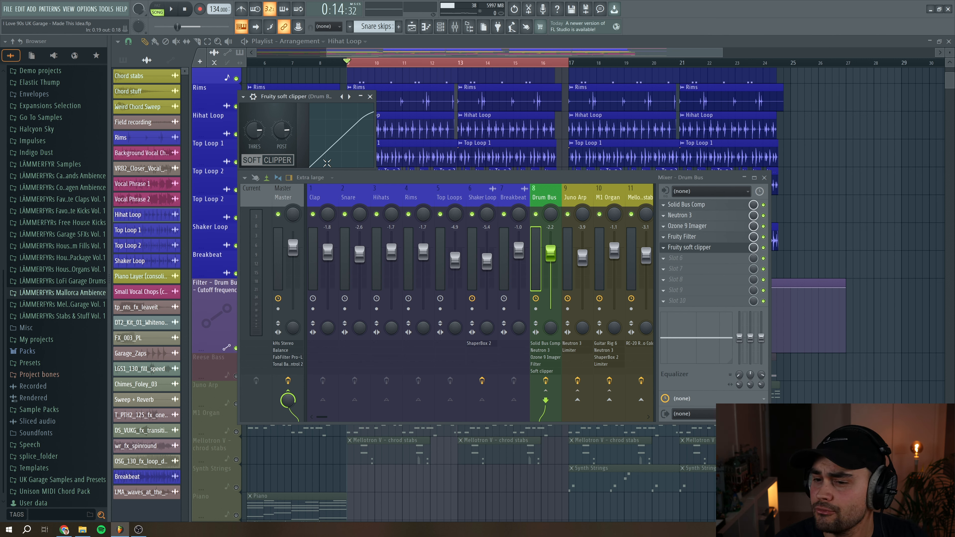
{"action": "key", "text": "F12"}
{"action": "scroll", "coordinate": [416, 96], "scroll_direction": "down", "scroll_amount": 2}
{"action": "key", "text": "space"}
{"action": "scroll", "coordinate": [413, 214], "scroll_direction": "up", "scroll_amount": 7}
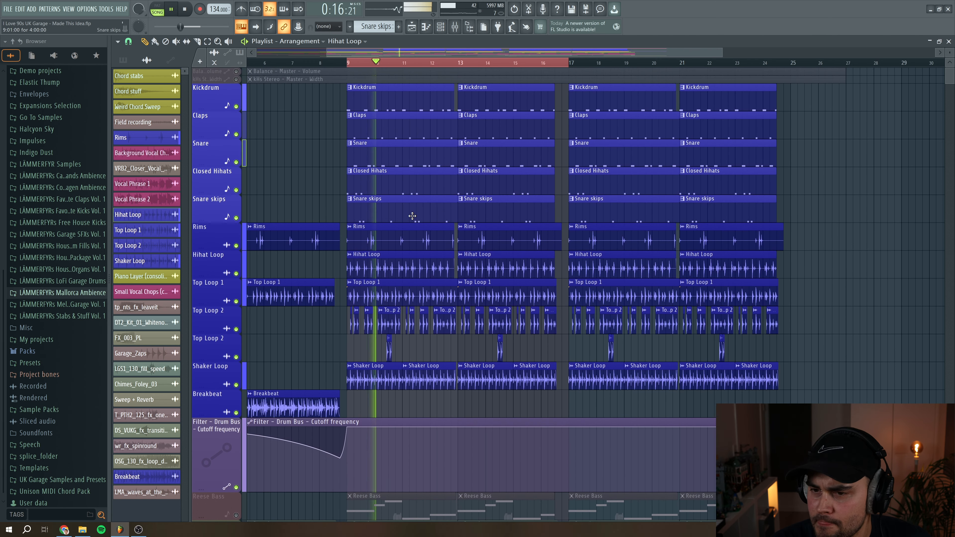
{"action": "key", "text": "space"}
- Unmute the Reese Bass track and play it together with the drums from bar 9
{"action": "scroll", "coordinate": [413, 213], "scroll_direction": "down", "scroll_amount": 13}
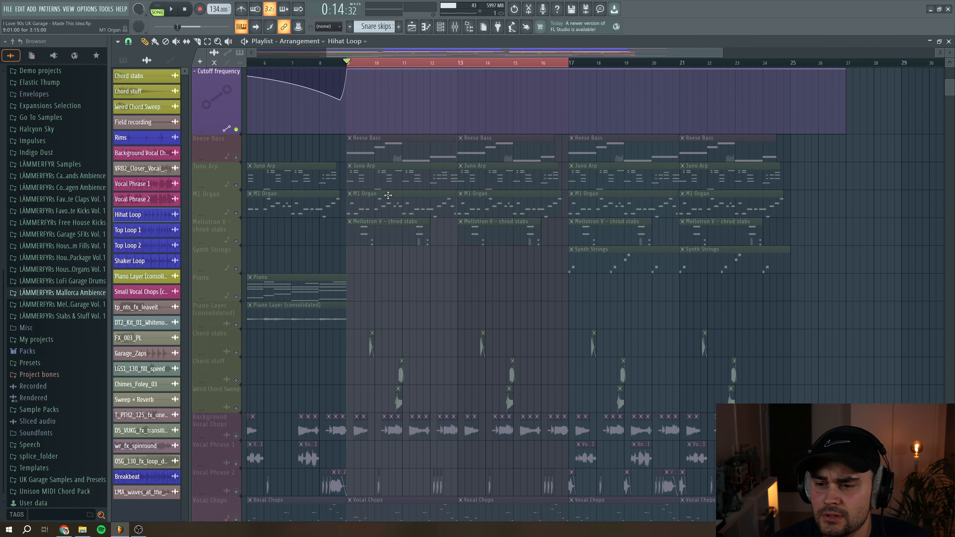
{"action": "left_click", "coordinate": [237, 154]}
{"action": "scroll", "coordinate": [377, 251], "scroll_direction": "up", "scroll_amount": 4}
{"action": "key", "text": "space"}
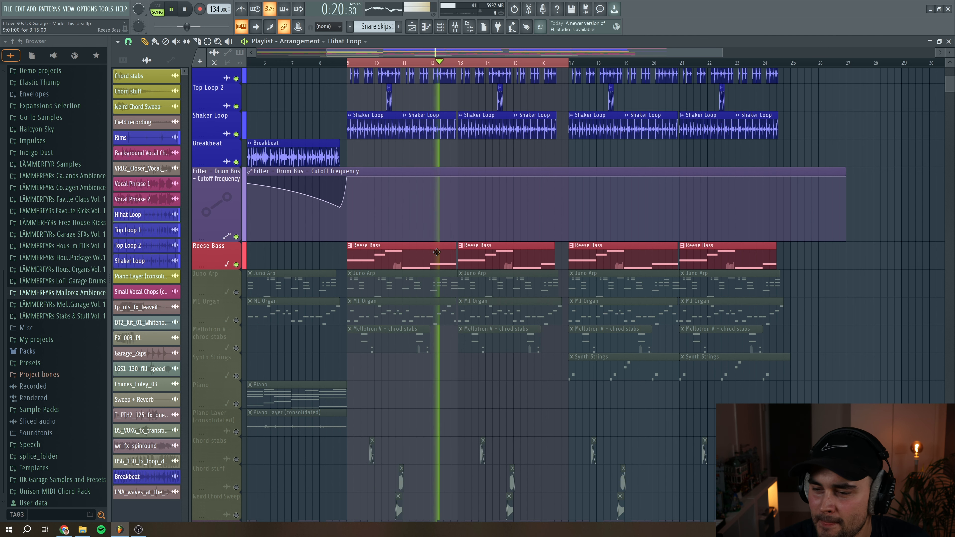
{"action": "key", "text": "space"}
- Examine the notes of the Reese Bass pattern in the piano roll
{"action": "double_click", "coordinate": [429, 250]}
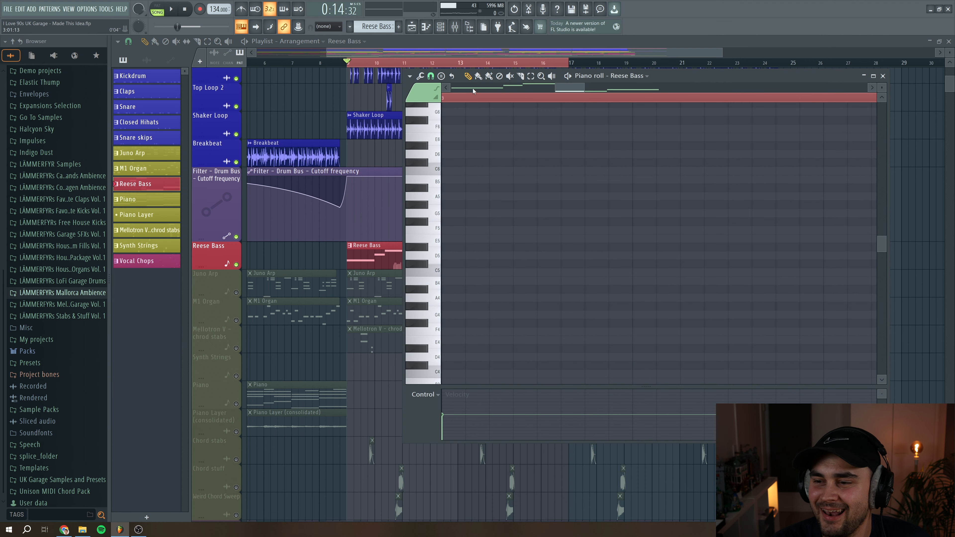
{"action": "left_click_drag", "start_coordinate": [569, 89], "coordinate": [725, 91]}
{"action": "scroll", "coordinate": [577, 263], "scroll_direction": "down", "scroll_amount": 5}
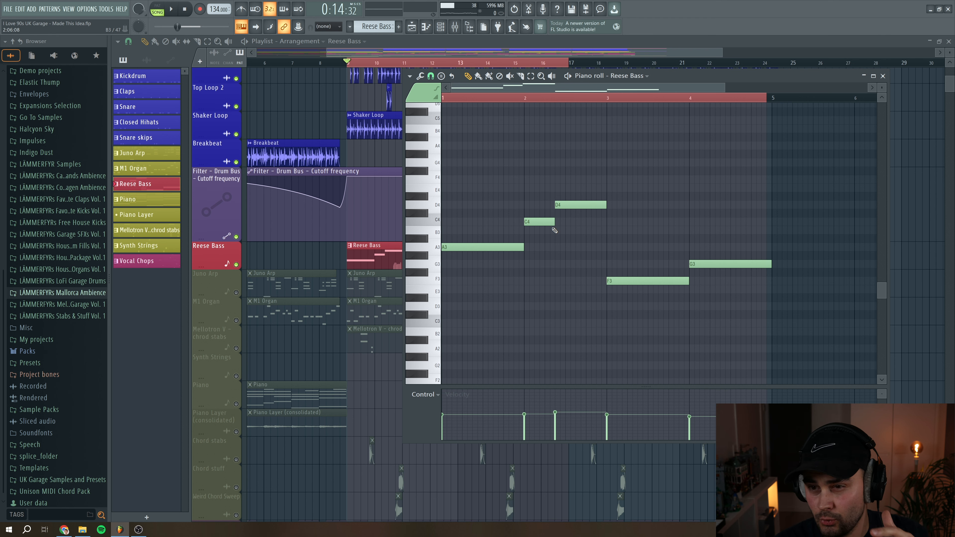
{"action": "left_click", "coordinate": [882, 76]}
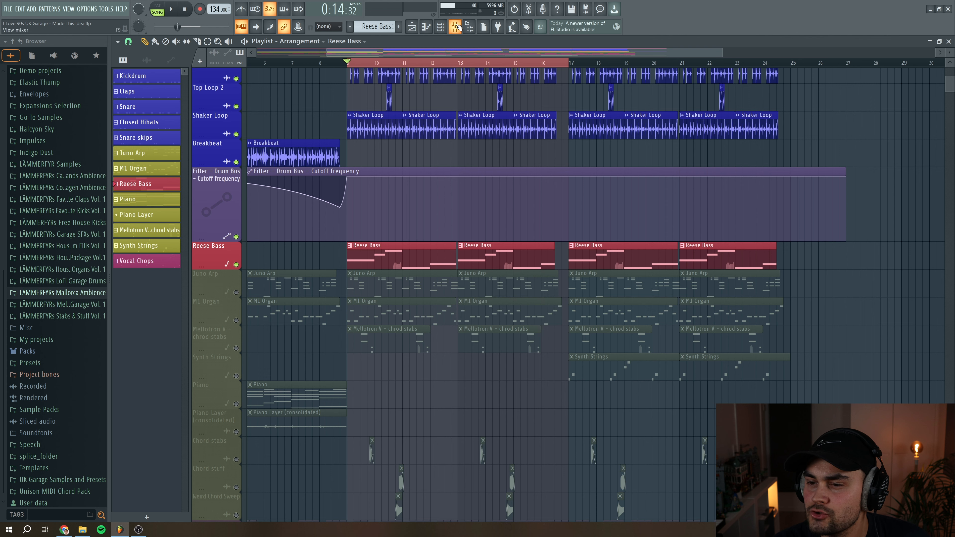
- Inspect the Reese Bass channel's Serum patch, including its oscillators and filter cutoff
{"action": "left_click", "coordinate": [440, 26]}
{"action": "left_click", "coordinate": [182, 187]}
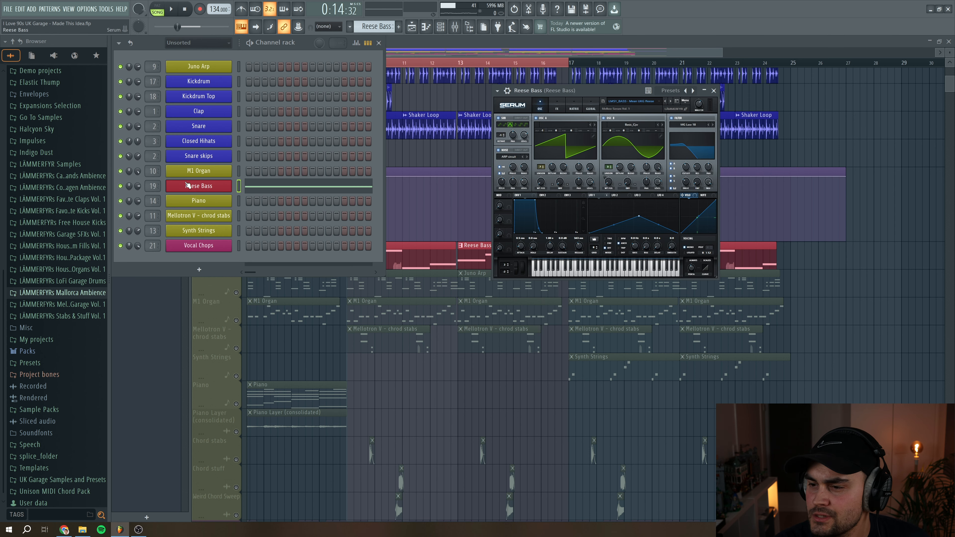
{"action": "left_click_drag", "start_coordinate": [584, 90], "coordinate": [369, 92]}
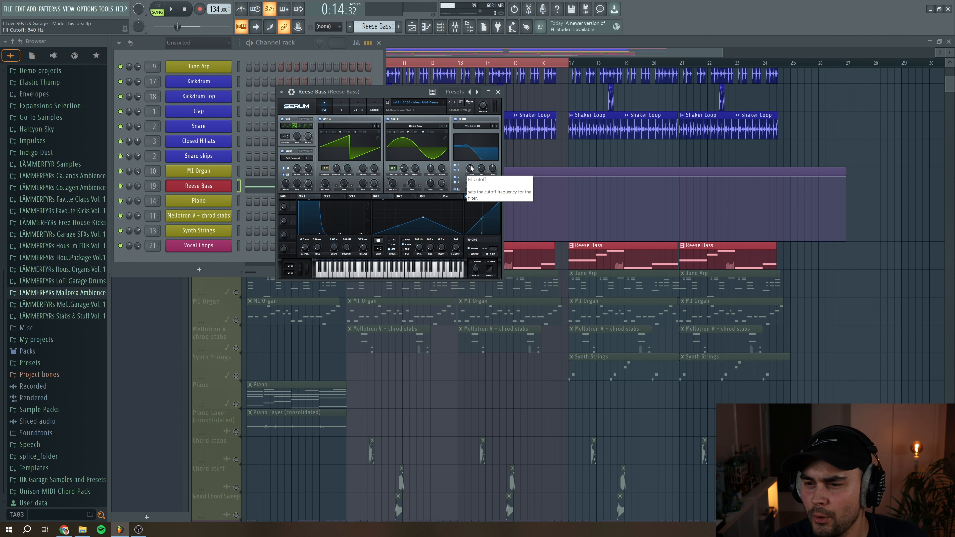
{"action": "left_click", "coordinate": [498, 93]}
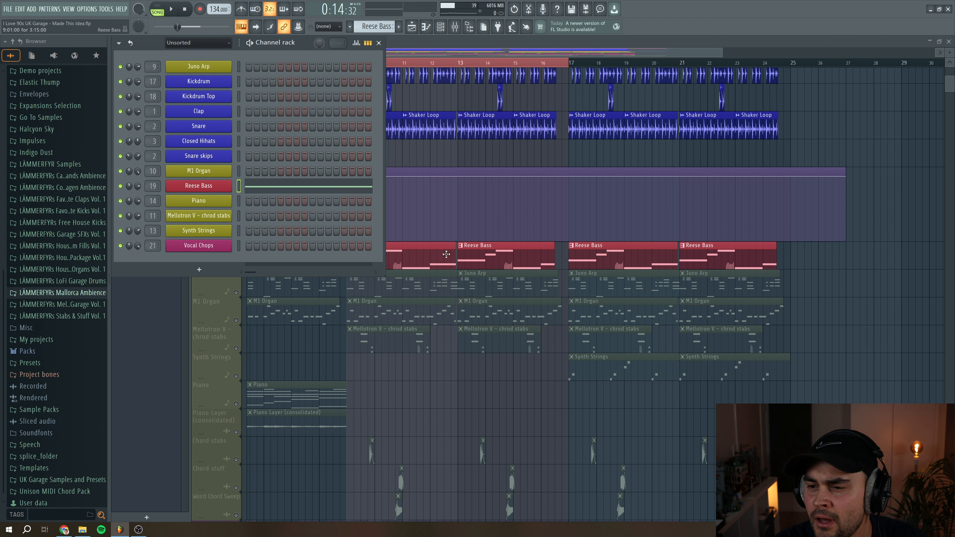
{"action": "left_click", "coordinate": [379, 43]}
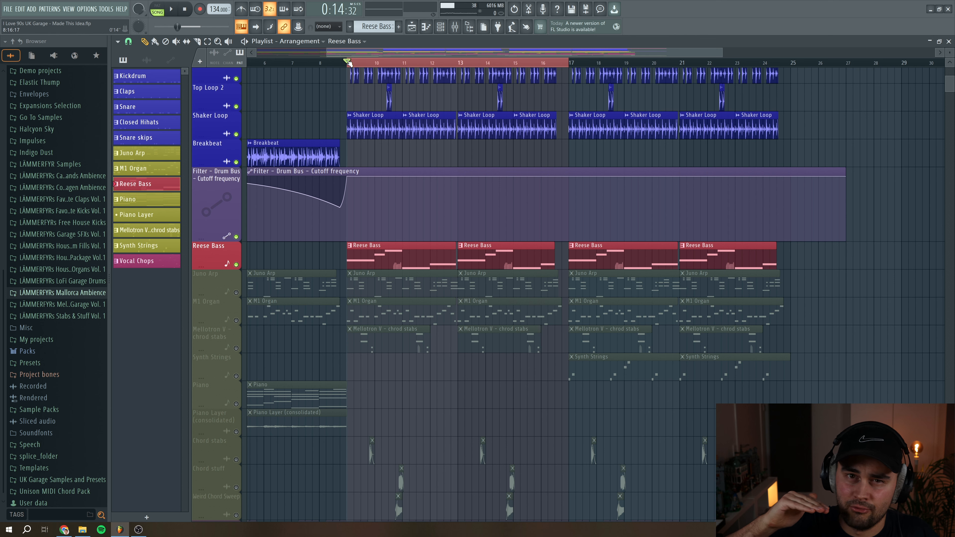
- Review the equalizer and exciter modules of Neutron 3 on the Reese Bass mixer track
{"action": "left_click", "coordinate": [455, 26]}
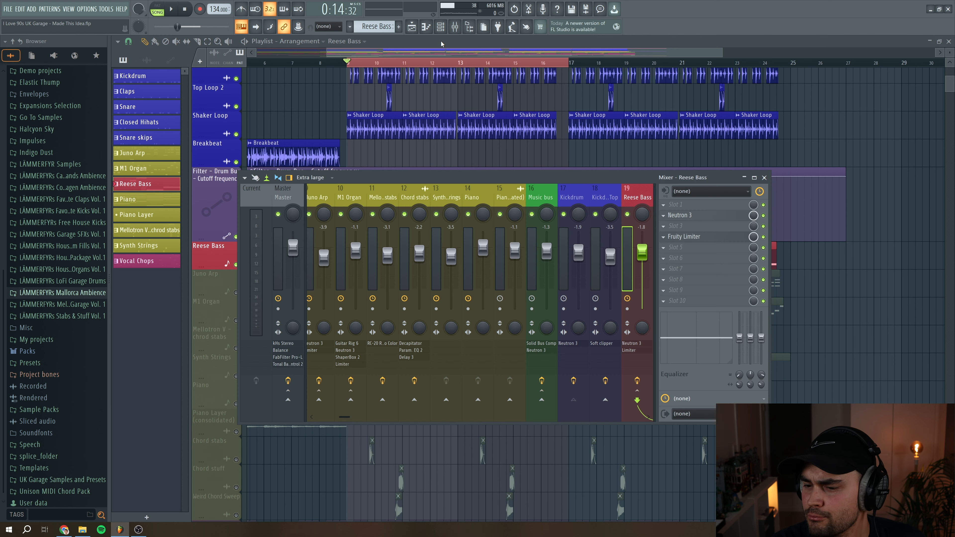
{"action": "scroll", "coordinate": [641, 203], "scroll_direction": "right", "scroll_amount": 3}
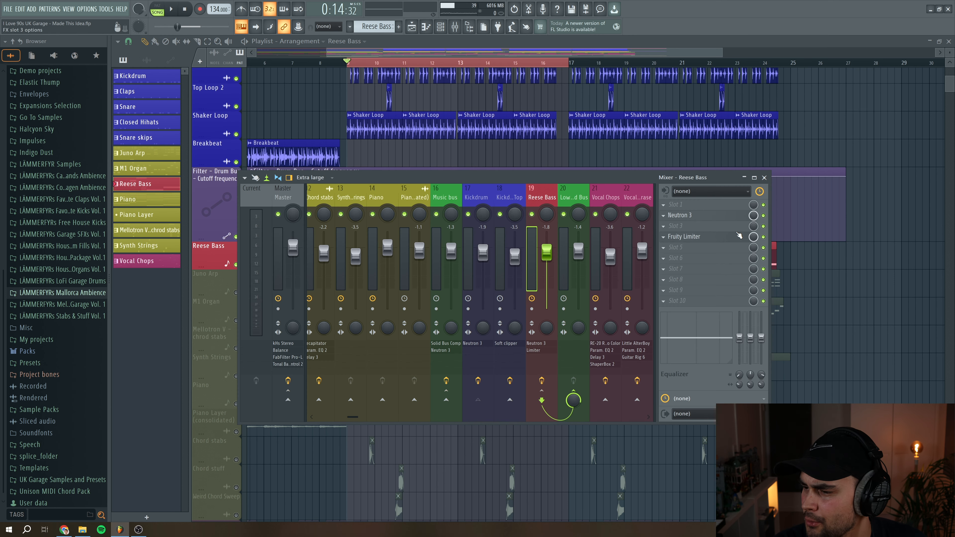
{"action": "left_click", "coordinate": [722, 216]}
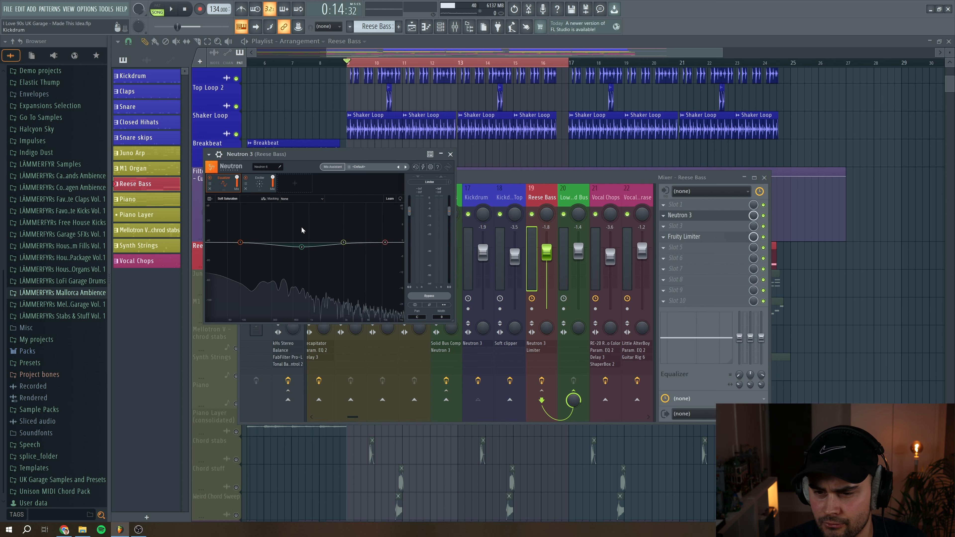
{"action": "left_click", "coordinate": [301, 247]}
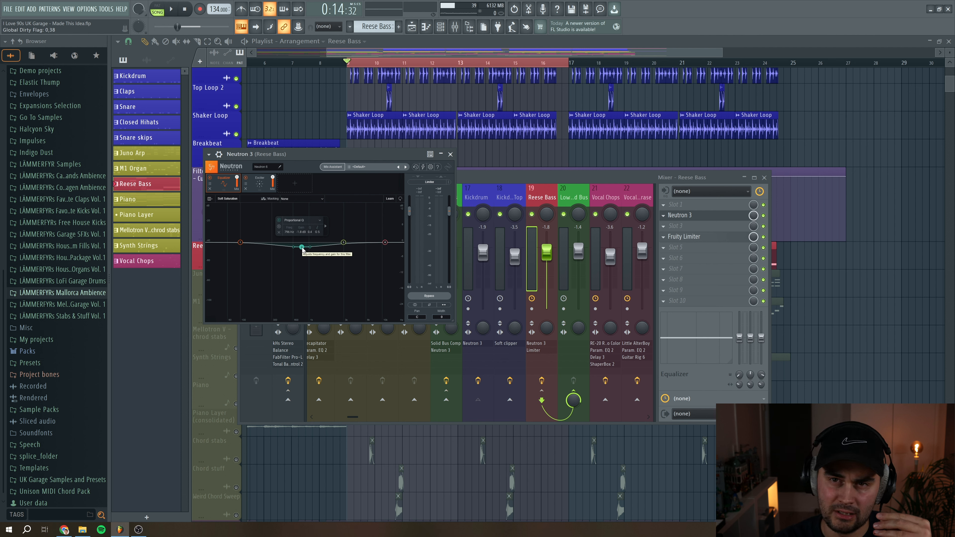
{"action": "left_click", "coordinate": [260, 184]}
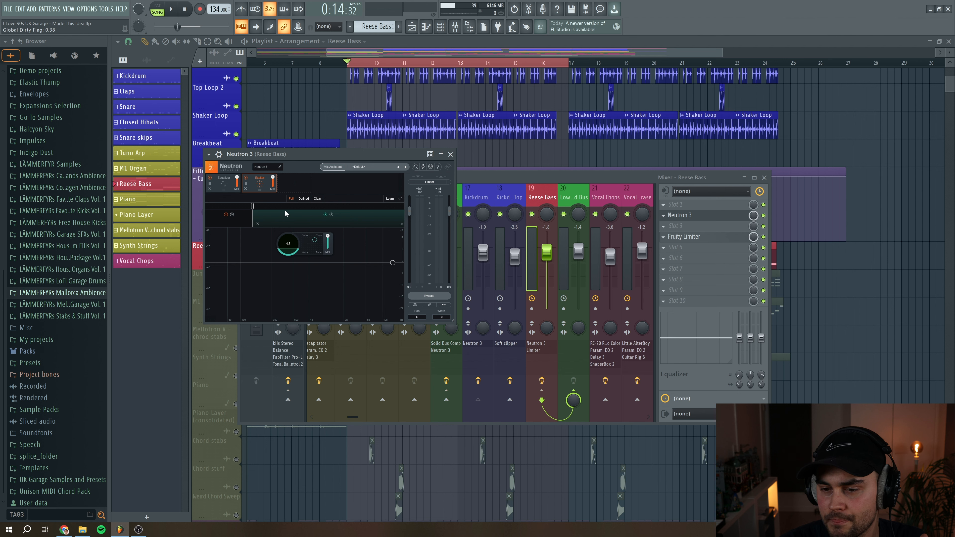
{"action": "left_click", "coordinate": [453, 157]}
- Check the Kickdrum mixer track's routing and choose Kickdrum as the sidechain input of the Reese Bass's Fruity Limiter
{"action": "left_click", "coordinate": [701, 236]}
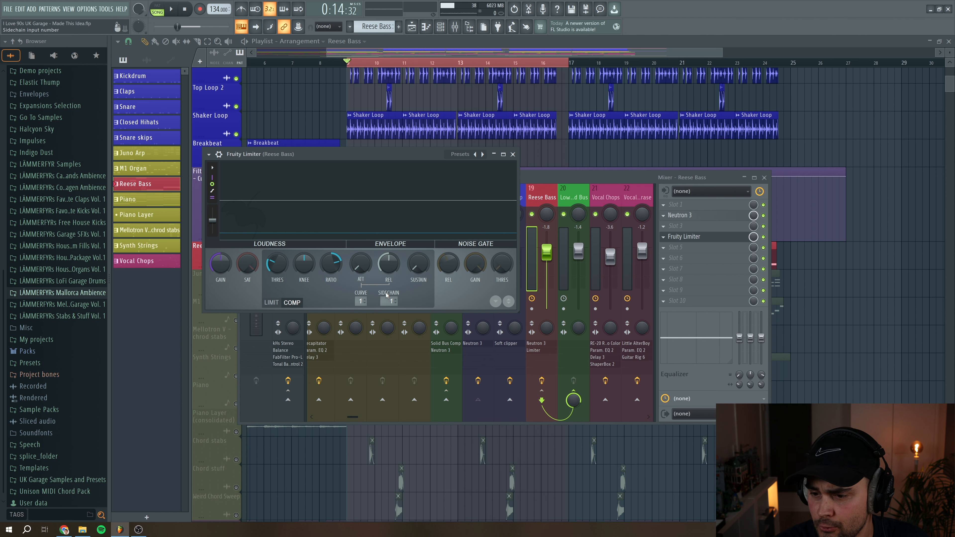
{"action": "left_click", "coordinate": [541, 193]}
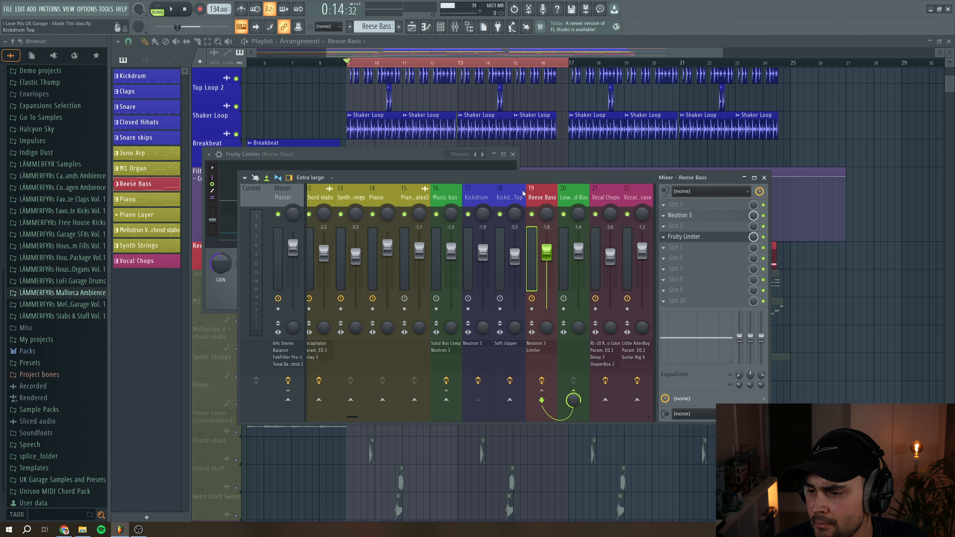
{"action": "left_click", "coordinate": [481, 206]}
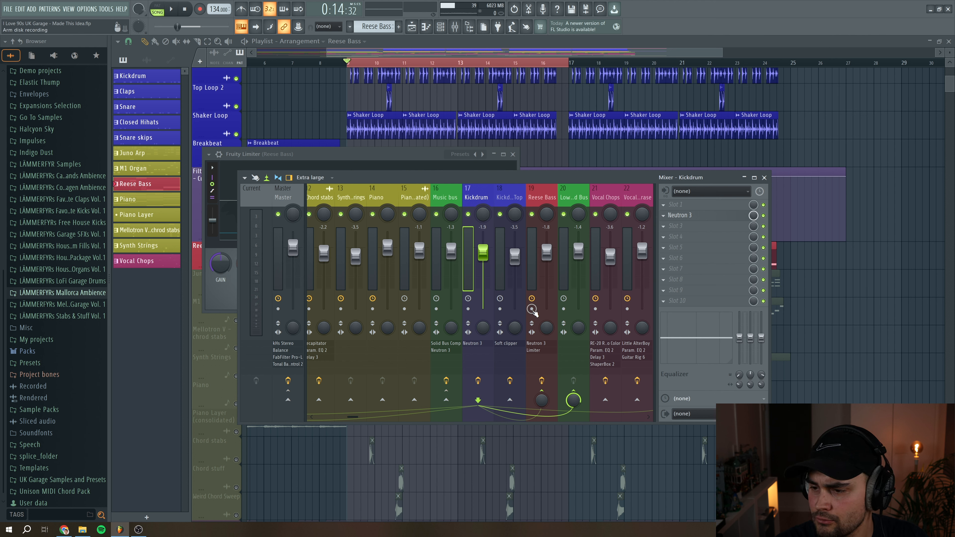
{"action": "left_click", "coordinate": [538, 201]}
{"action": "left_click_drag", "start_coordinate": [417, 157], "coordinate": [452, 116]}
{"action": "right_click", "coordinate": [427, 259]}
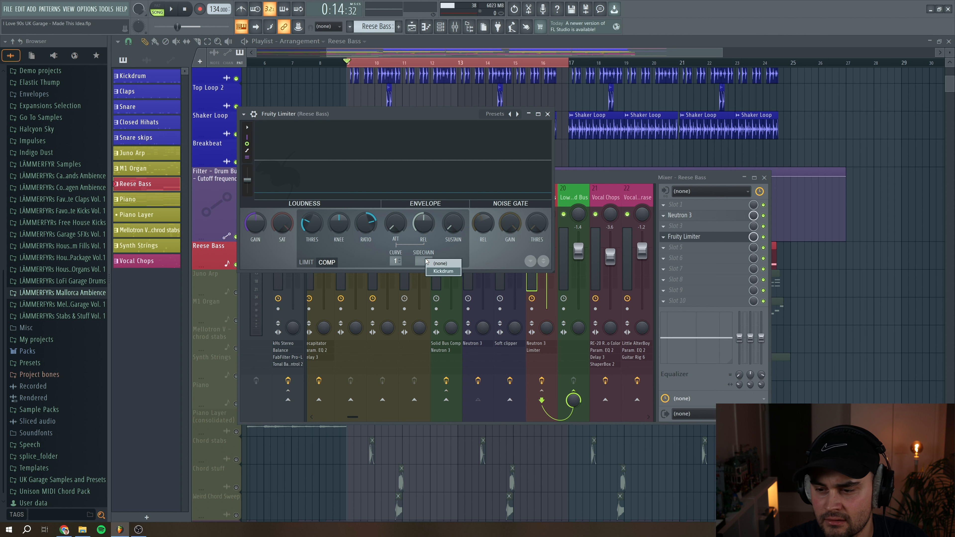
{"action": "left_click", "coordinate": [436, 270]}
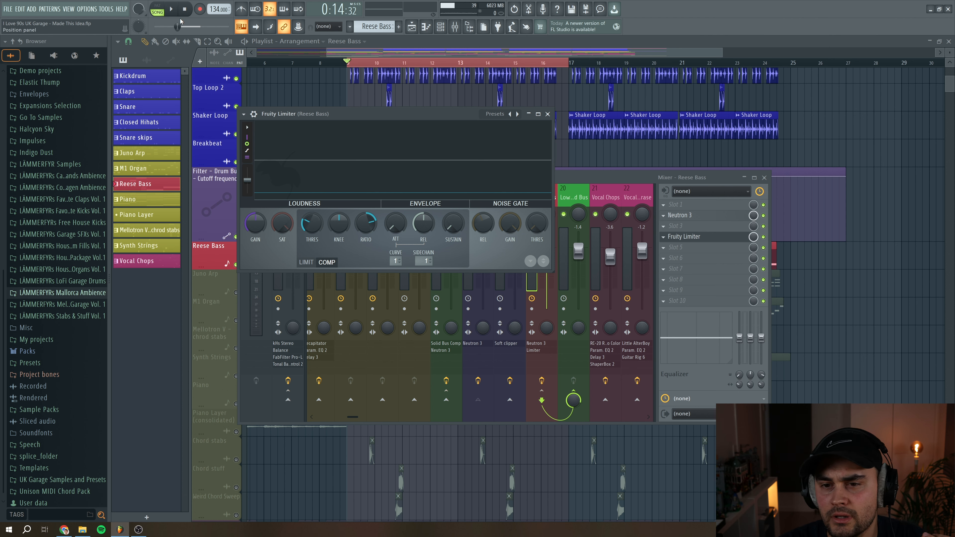
- Play the section to observe the Reese Bass's sidechain compression, and check the Low End Bus mixer track's routing
{"action": "key", "text": "space"}
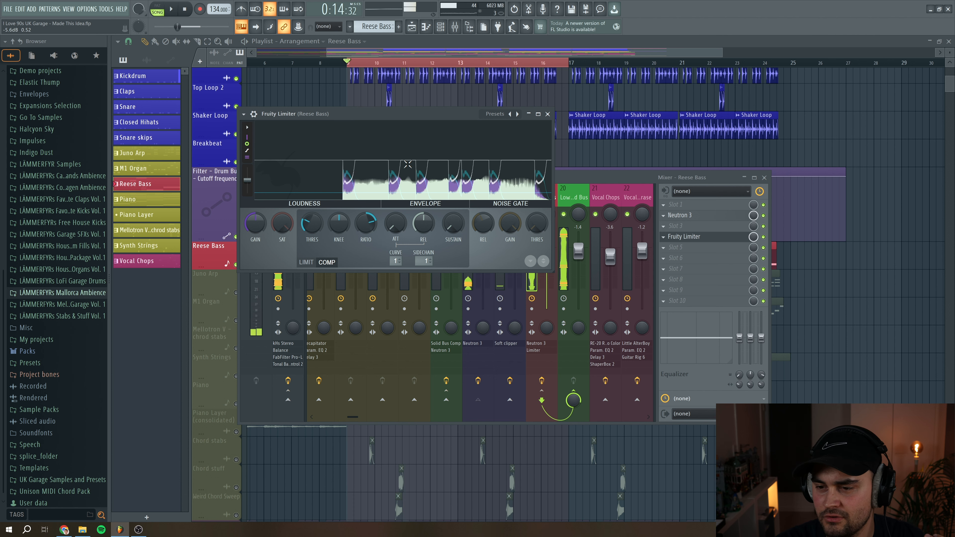
{"action": "key", "text": "space"}
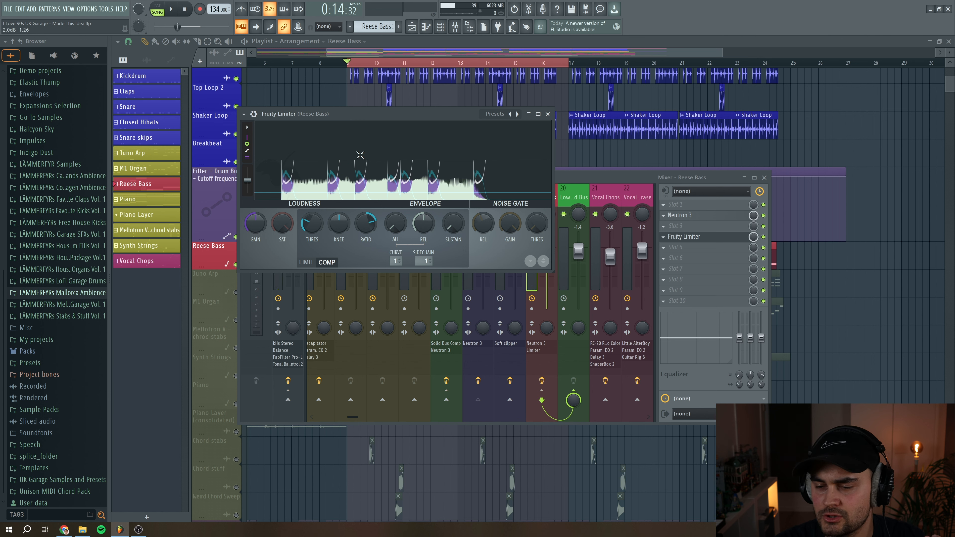
{"action": "left_click", "coordinate": [548, 114]}
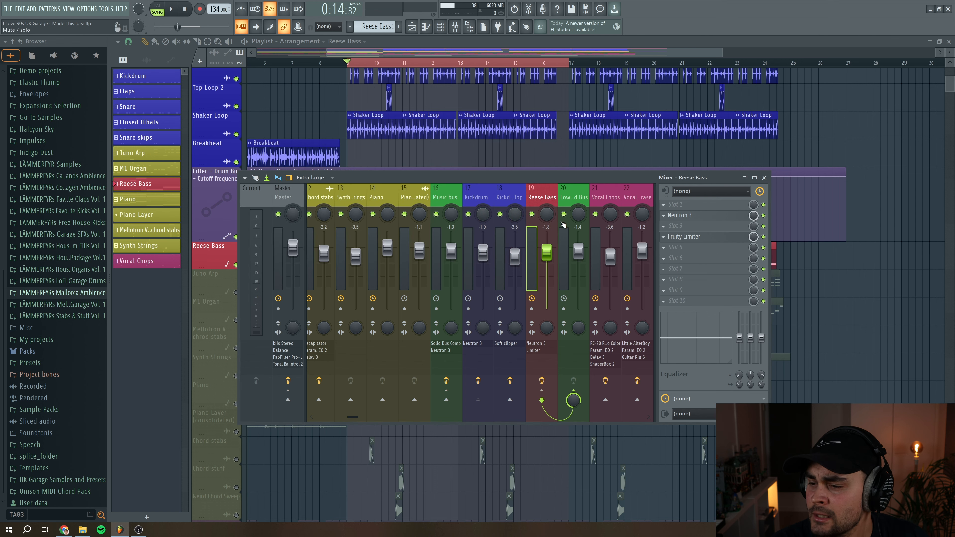
{"action": "left_click", "coordinate": [571, 193]}
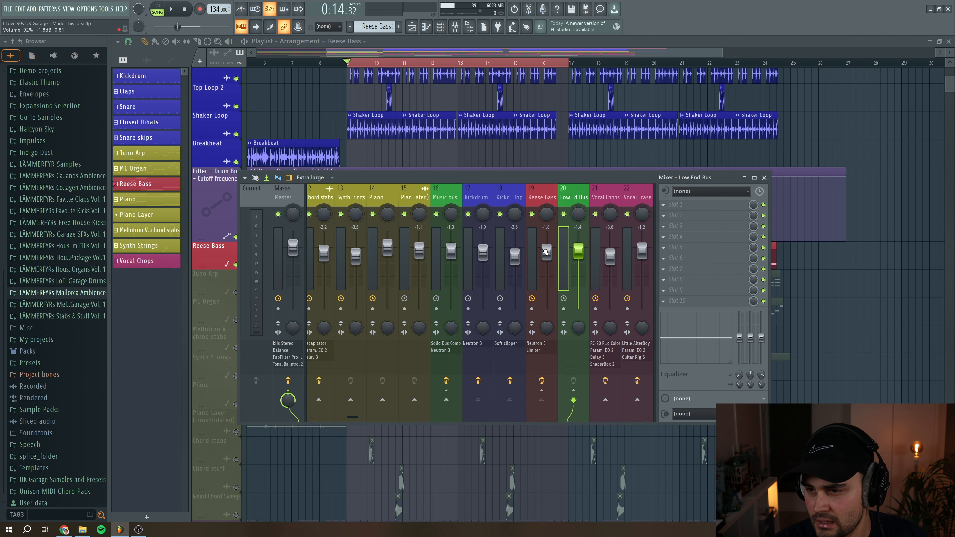
{"action": "key", "text": "F9"}
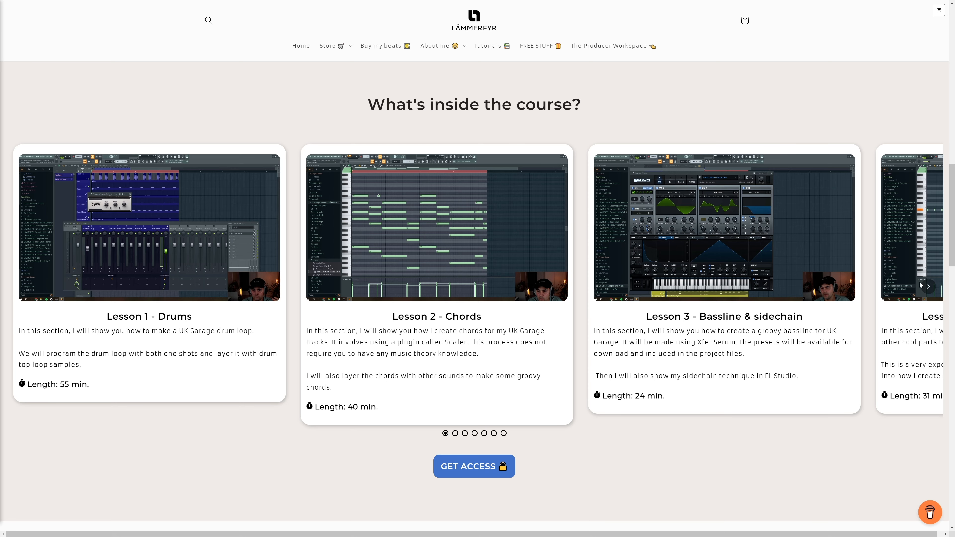
- Switch to the LÄMMERFYR website and browse the lesson cards under "What's inside the course?"
{"action": "left_click", "coordinate": [927, 287]}
{"action": "left_click", "coordinate": [928, 287]}
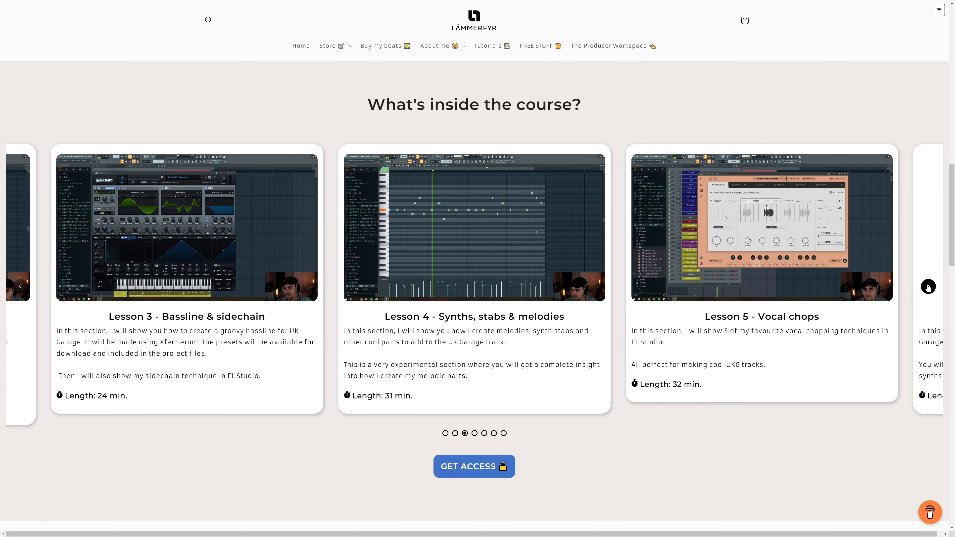
{"action": "left_click", "coordinate": [928, 287]}
{"action": "left_click", "coordinate": [927, 287]}
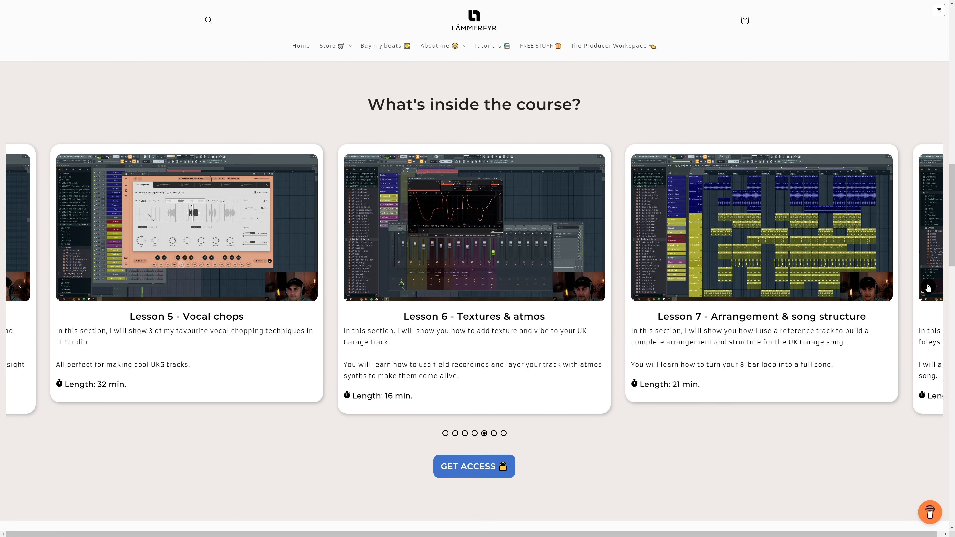
{"action": "left_click", "coordinate": [927, 287]}
{"action": "left_click", "coordinate": [928, 287]}
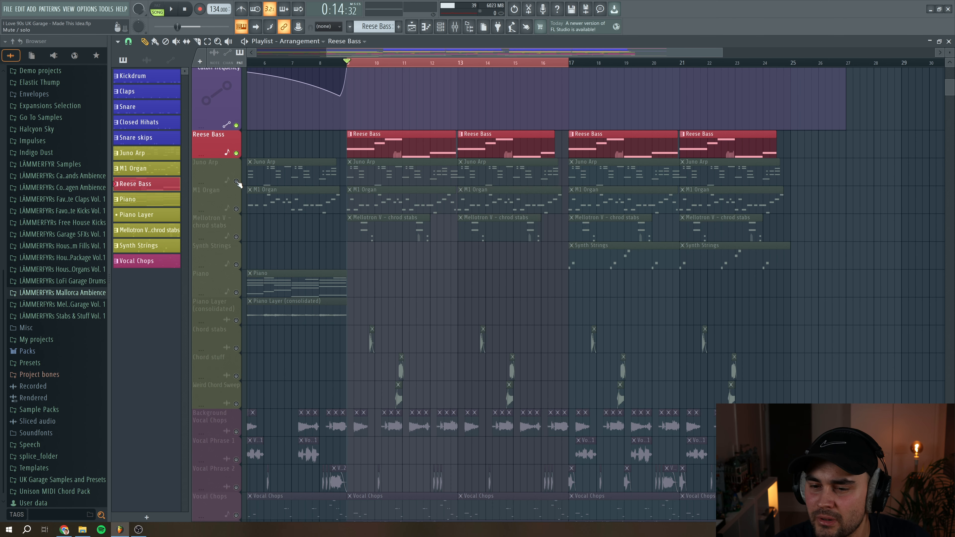
- Back in FL Studio, solo the Juno Arp track and open its JUN-6 V instrument
{"action": "right_click", "coordinate": [236, 181]}
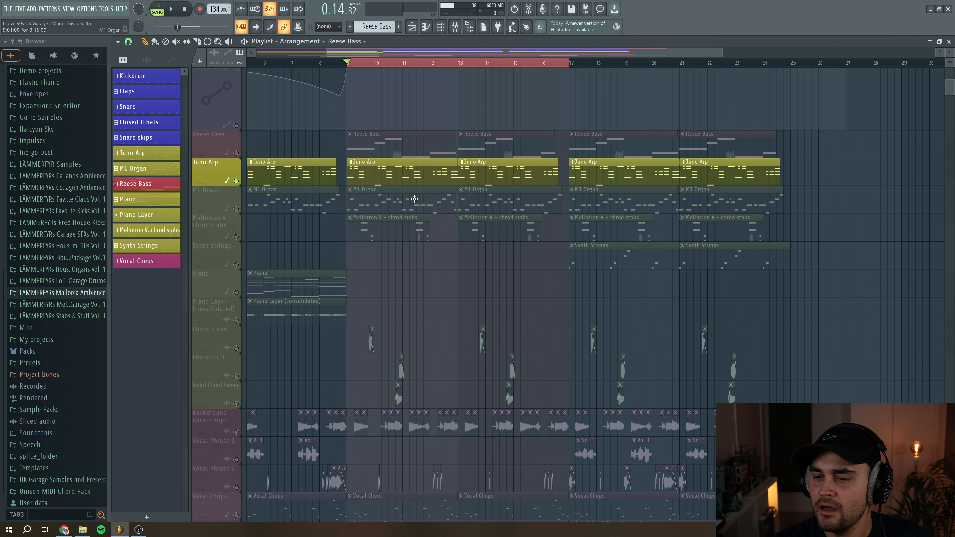
{"action": "left_click", "coordinate": [409, 177]}
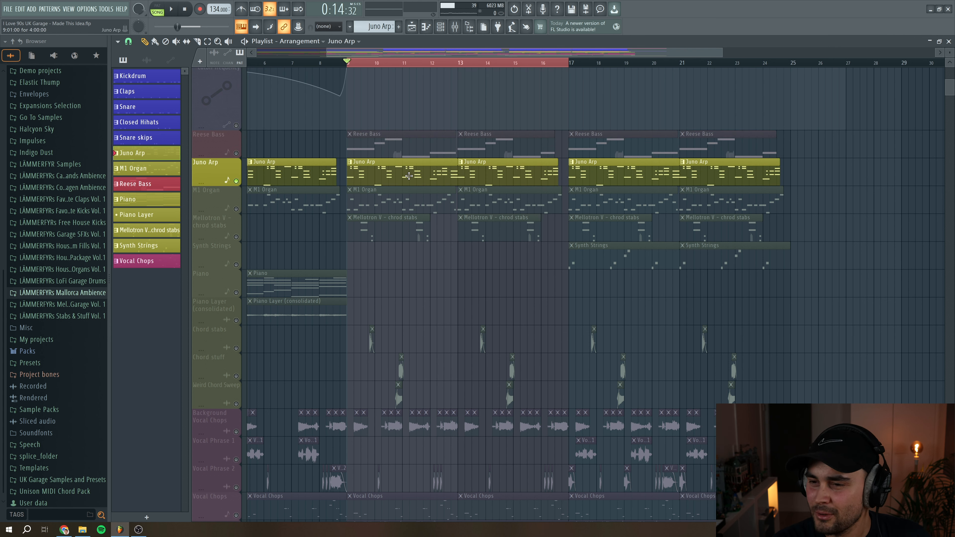
{"action": "left_click", "coordinate": [440, 28]}
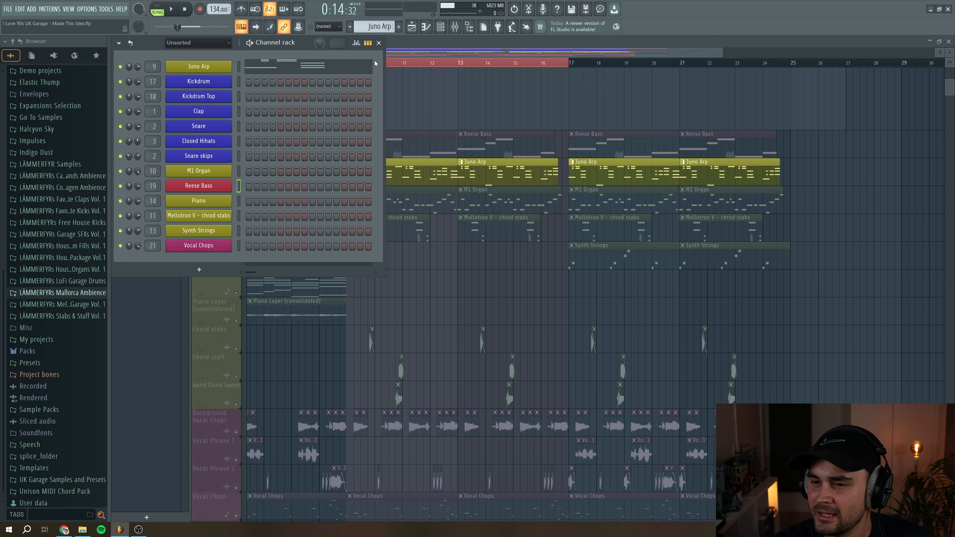
{"action": "left_click", "coordinate": [211, 67]}
{"action": "left_click_drag", "start_coordinate": [436, 140], "coordinate": [415, 105]}
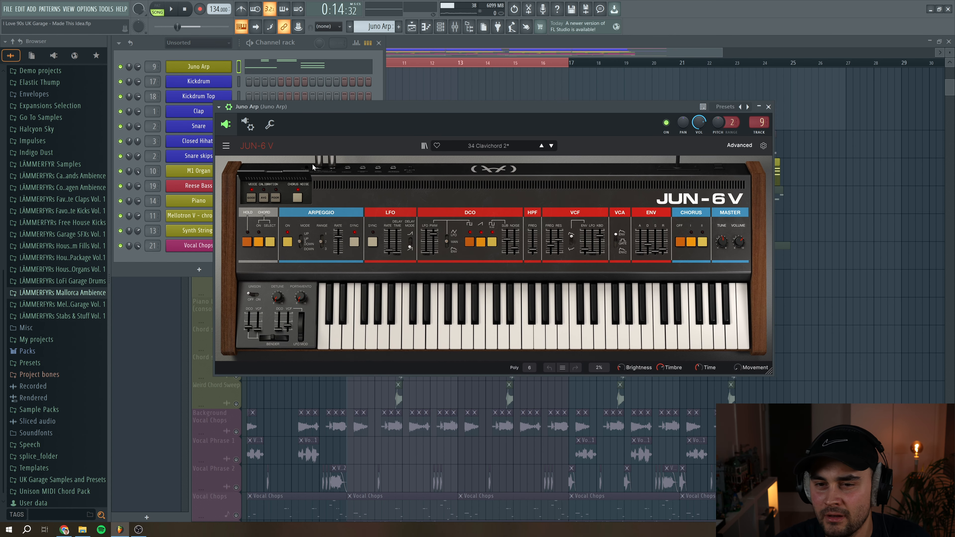
- Switch playback to pattern mode and audition the Juno Arp pattern on its own
{"action": "key", "text": "l"}
{"action": "left_click", "coordinate": [174, 9]}
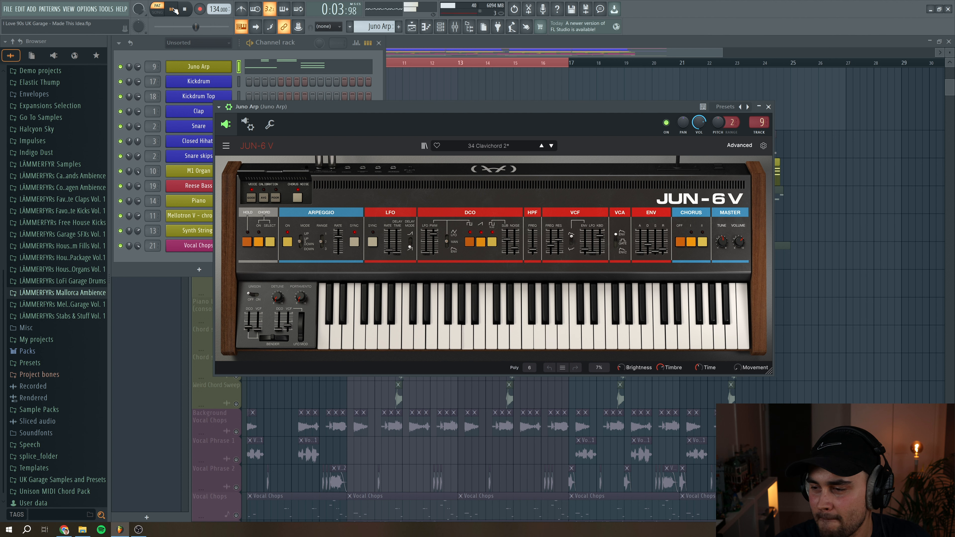
{"action": "left_click", "coordinate": [174, 10]}
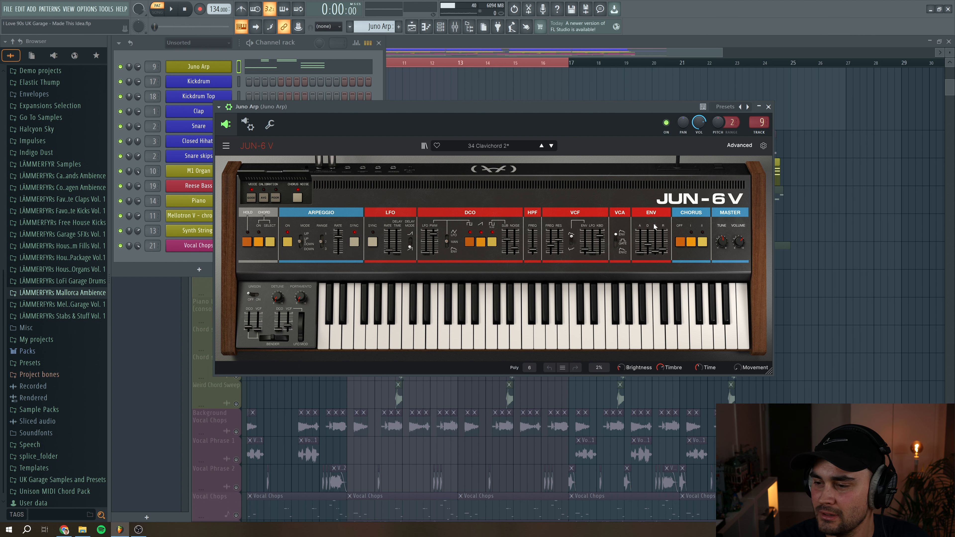
- Open the Juno Arp's mixer track from the channel rack and inspect the EQ nodes in its Neutron 3 effect
{"action": "left_click", "coordinate": [203, 66]}
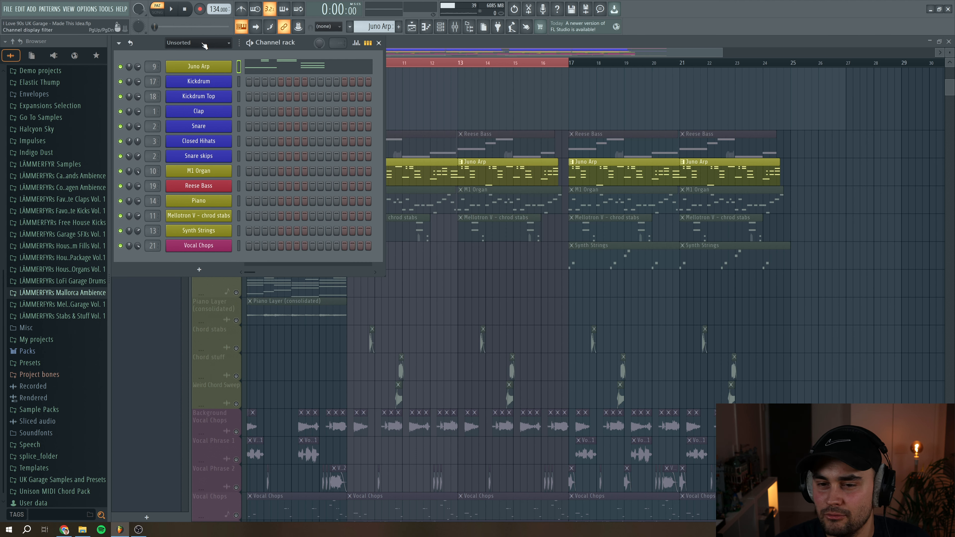
{"action": "double_click", "coordinate": [152, 66]}
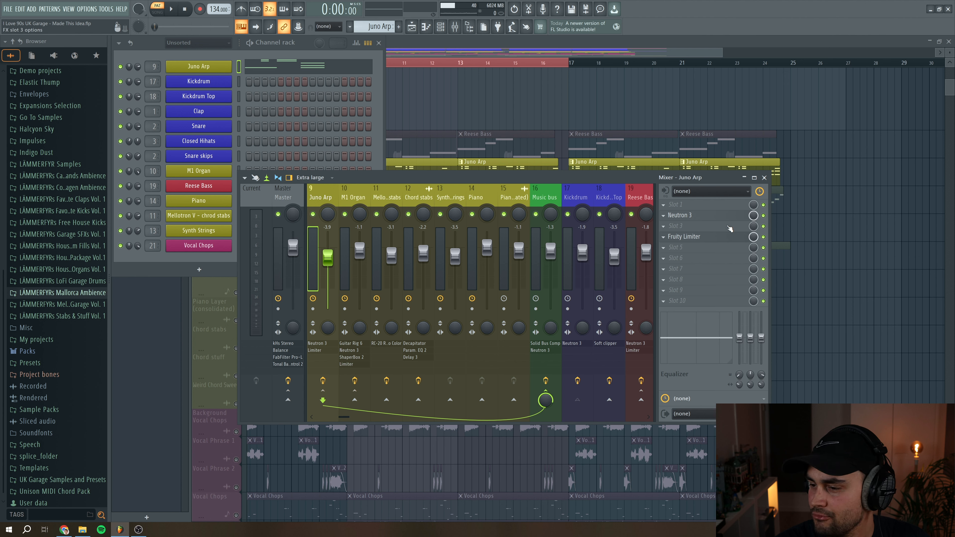
{"action": "left_click", "coordinate": [713, 216]}
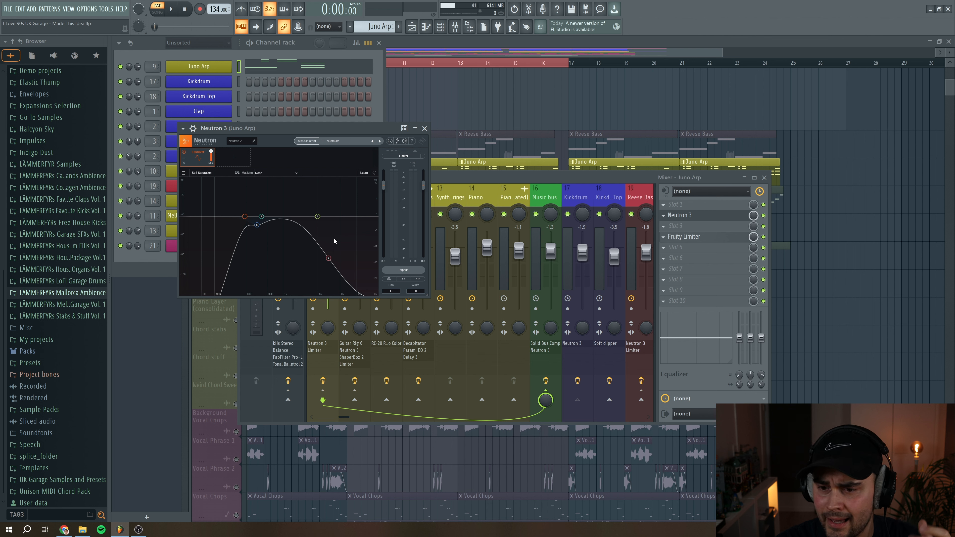
{"action": "left_click", "coordinate": [256, 225]}
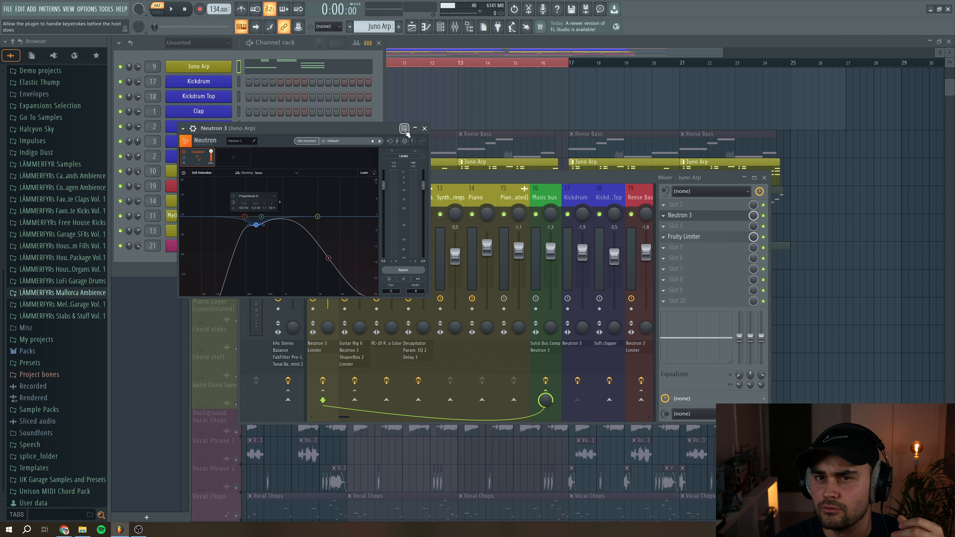
{"action": "left_click", "coordinate": [425, 129]}
- Check the Juno Arp's Fruity Limiter compressor settings, and view the effects on the Music bus mixer track
{"action": "left_click", "coordinate": [691, 240]}
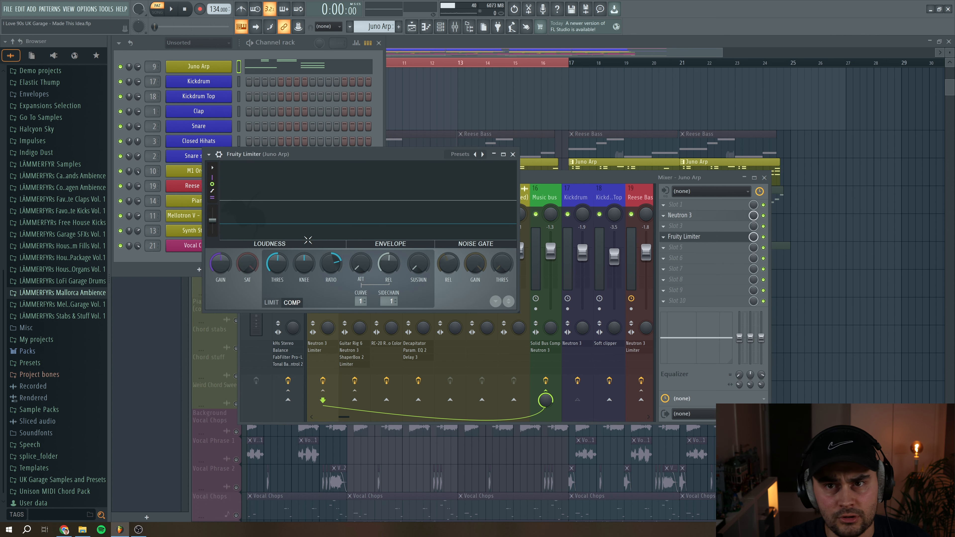
{"action": "left_click", "coordinate": [512, 153]}
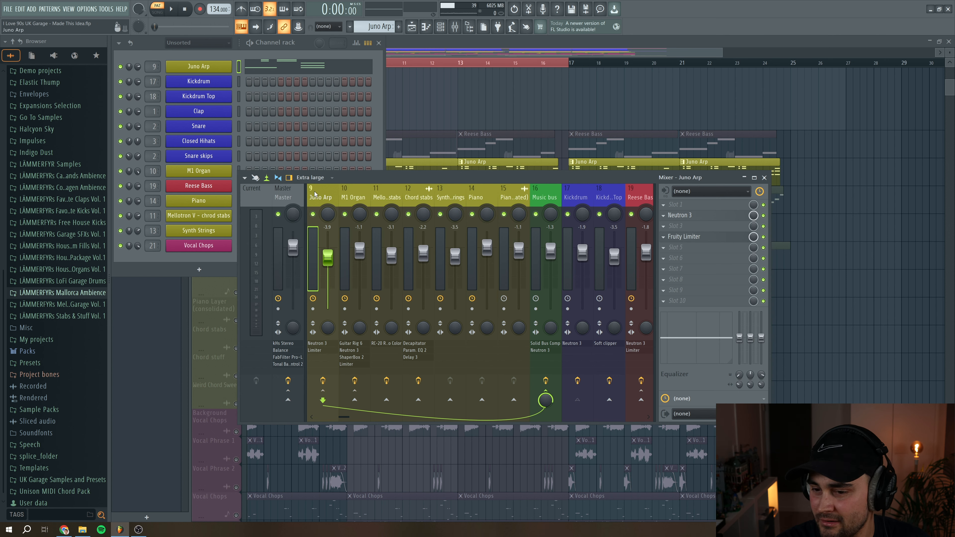
{"action": "left_click", "coordinate": [549, 198]}
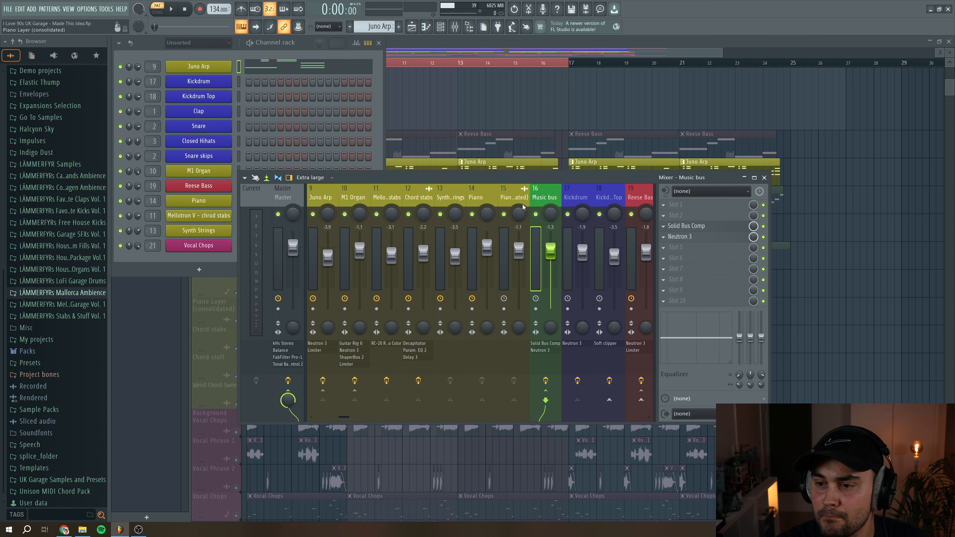
- Return to the playlist and play the soloed Juno Arp in song mode from bar 9
{"action": "left_click", "coordinate": [413, 55]}
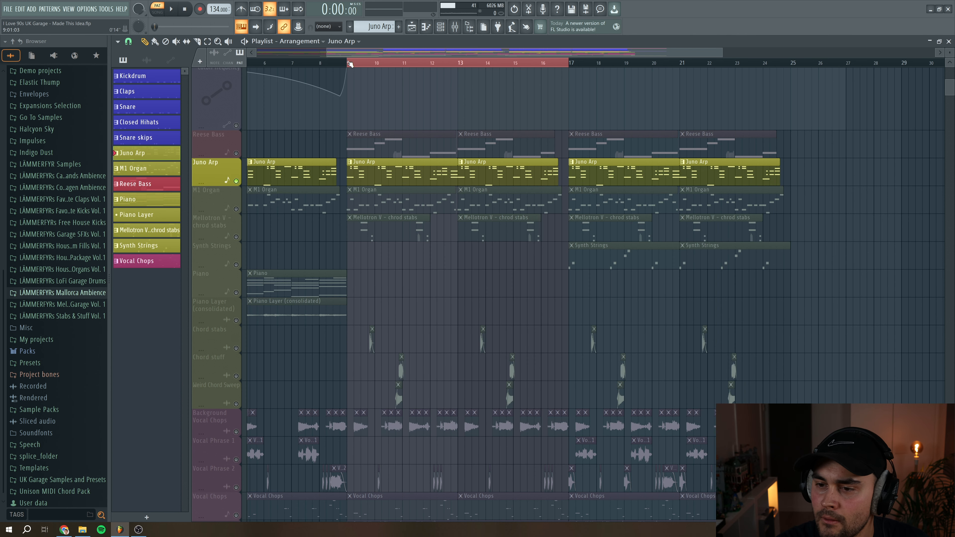
{"action": "key", "text": "space"}
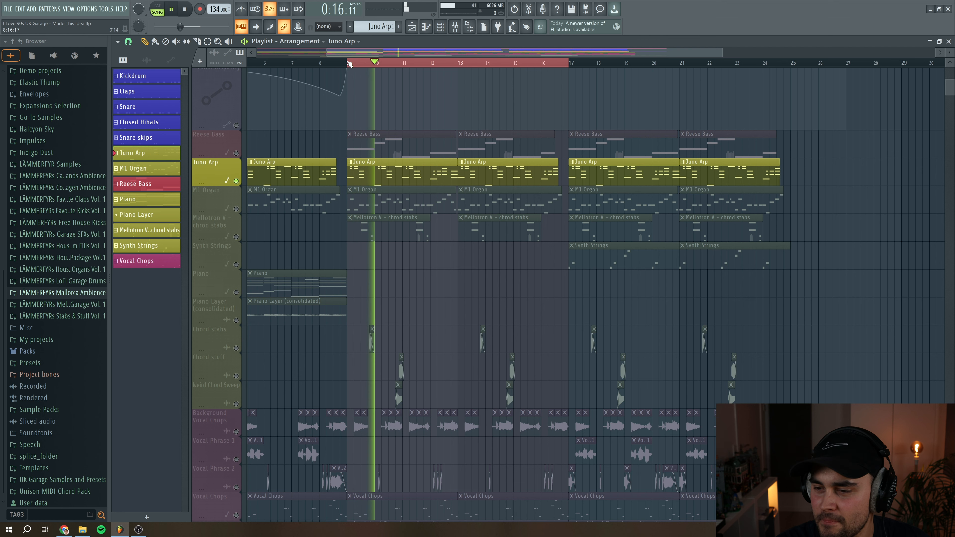
{"action": "key", "text": "space"}
- Open the Juno Arp pattern in the piano roll and examine its notes from the first bar through bar 4
{"action": "double_click", "coordinate": [404, 177]}
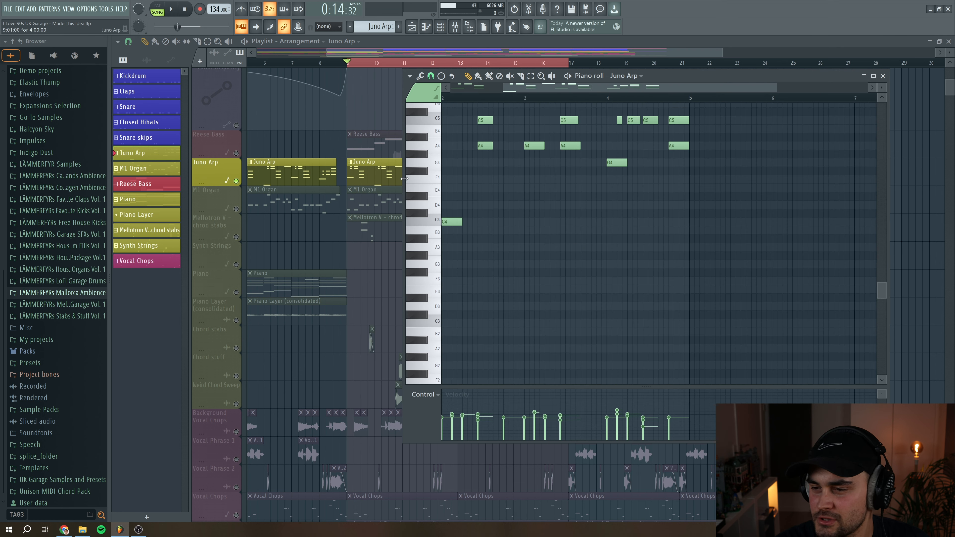
{"action": "left_click_drag", "start_coordinate": [550, 90], "coordinate": [499, 90]}
{"action": "scroll", "coordinate": [580, 231], "scroll_direction": "up", "scroll_amount": 5}
{"action": "left_click_drag", "start_coordinate": [727, 90], "coordinate": [773, 91]}
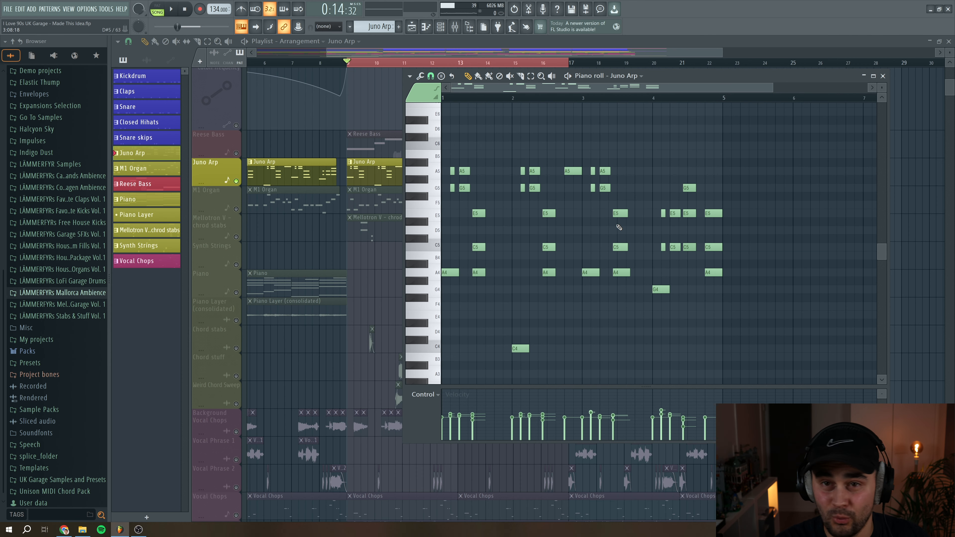
{"action": "left_click", "coordinate": [883, 76]}
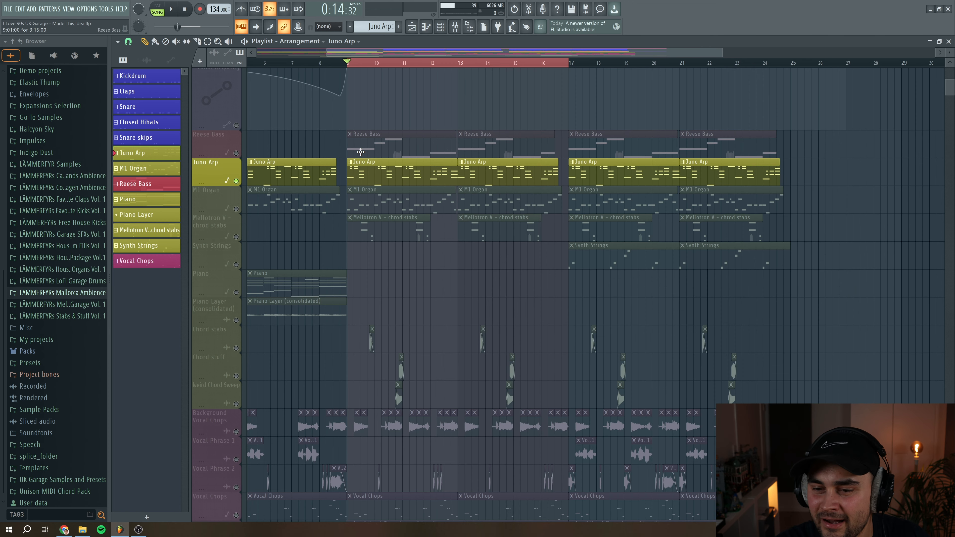
- Solo the M1 Organ playlist track and play it from bar 9
{"action": "right_click", "coordinate": [237, 209]}
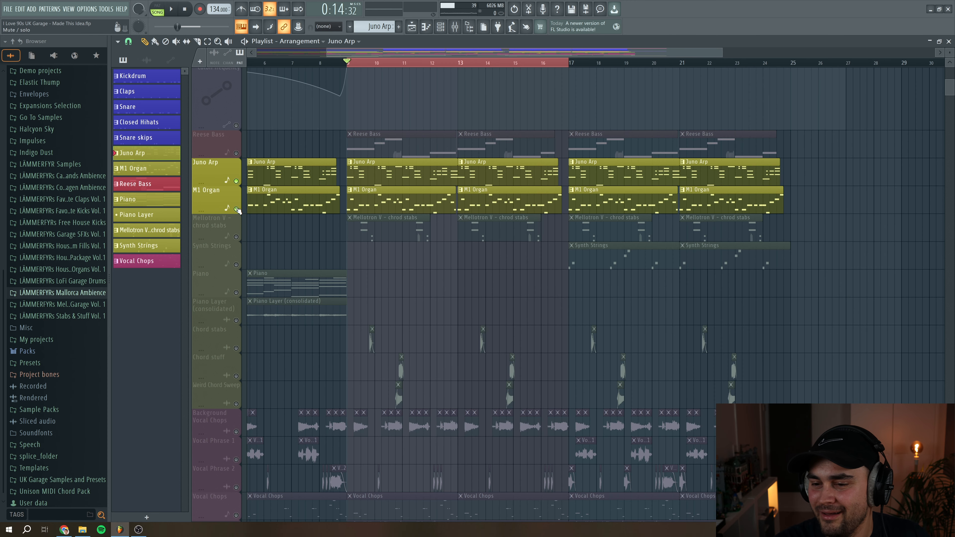
{"action": "key", "text": "space"}
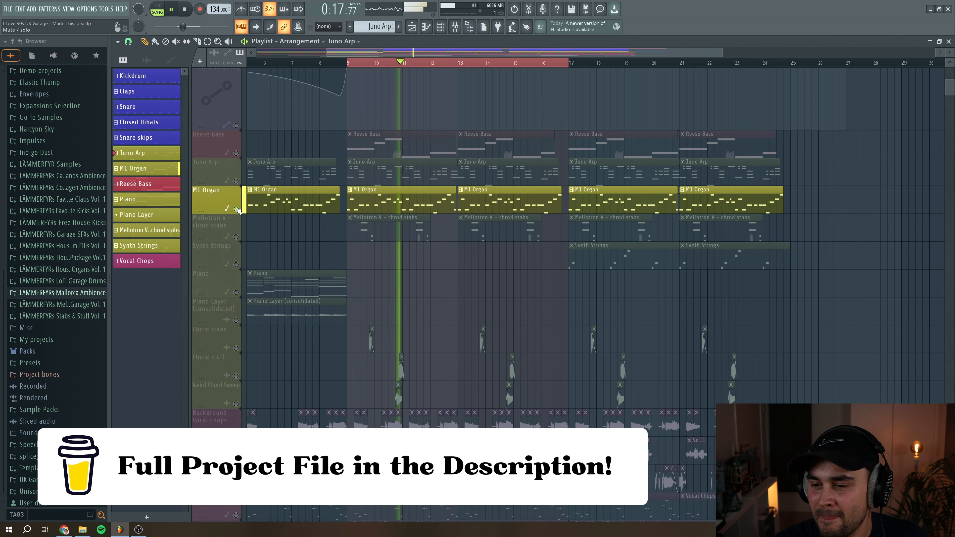
{"action": "key", "text": "space"}
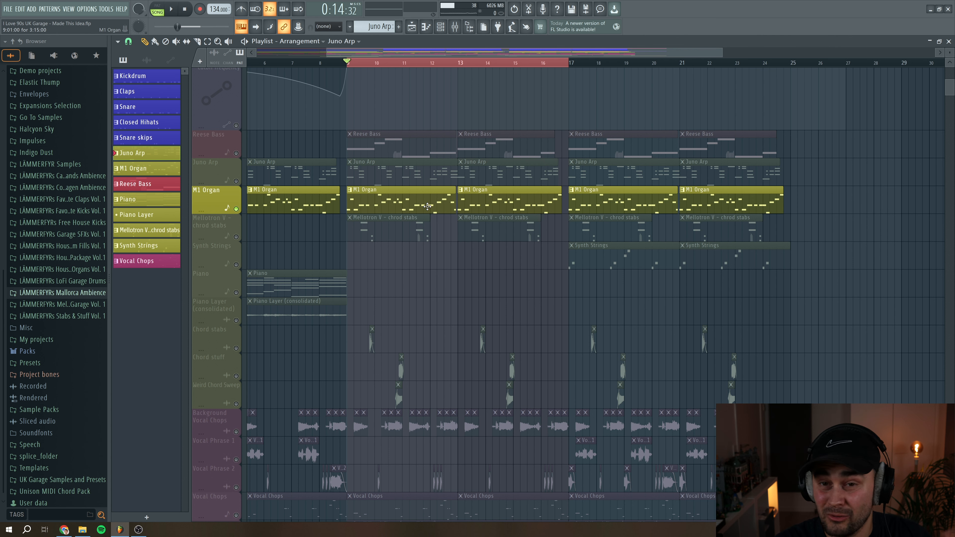
- Show the channel rack and make M1 Organ the active pattern
{"action": "left_click", "coordinate": [453, 27]}
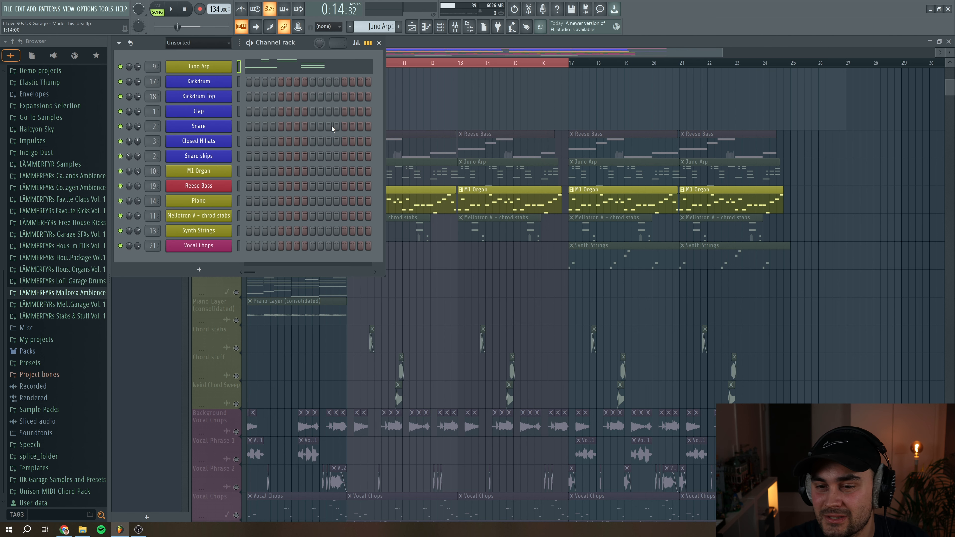
{"action": "right_click", "coordinate": [377, 26]}
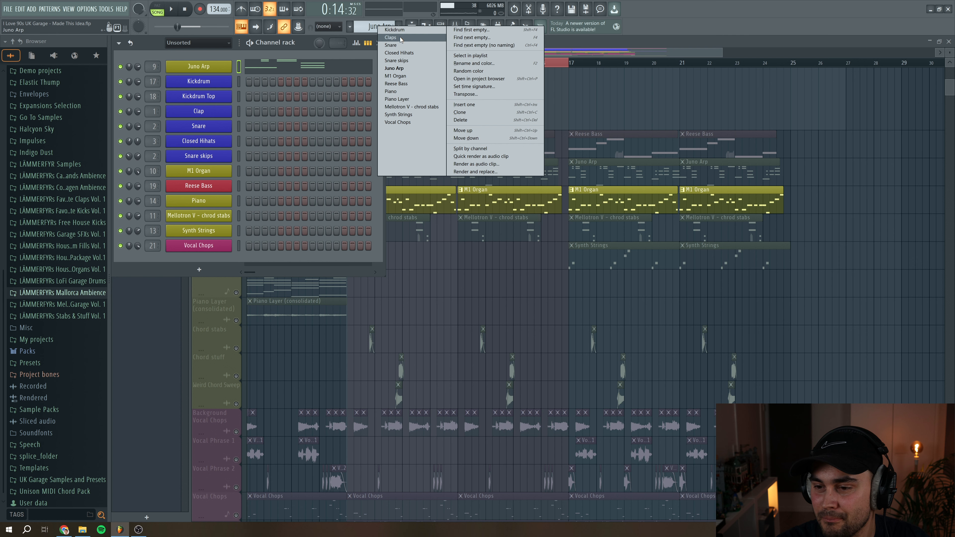
{"action": "left_click", "coordinate": [402, 72]}
{"action": "right_click", "coordinate": [381, 27]}
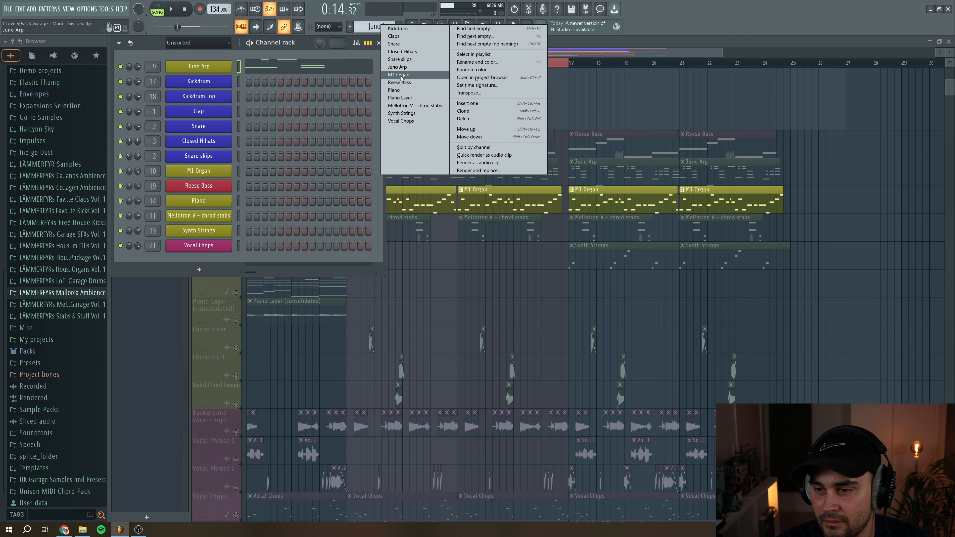
{"action": "left_click", "coordinate": [404, 77]}
- Open the M1 Organ channel's Korg M1 instrument and audition a few notes on its keyboard
{"action": "left_click", "coordinate": [210, 171]}
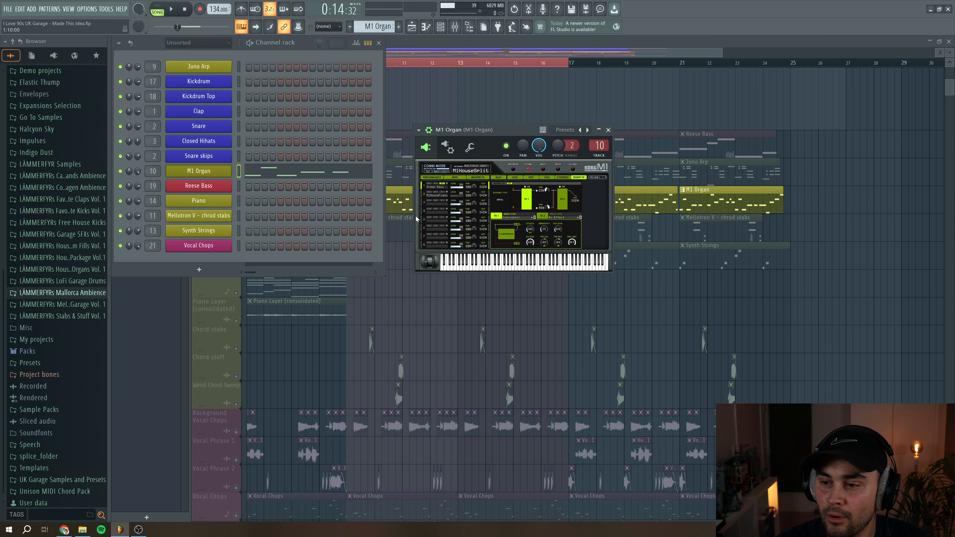
{"action": "left_click_drag", "start_coordinate": [499, 128], "coordinate": [461, 120]}
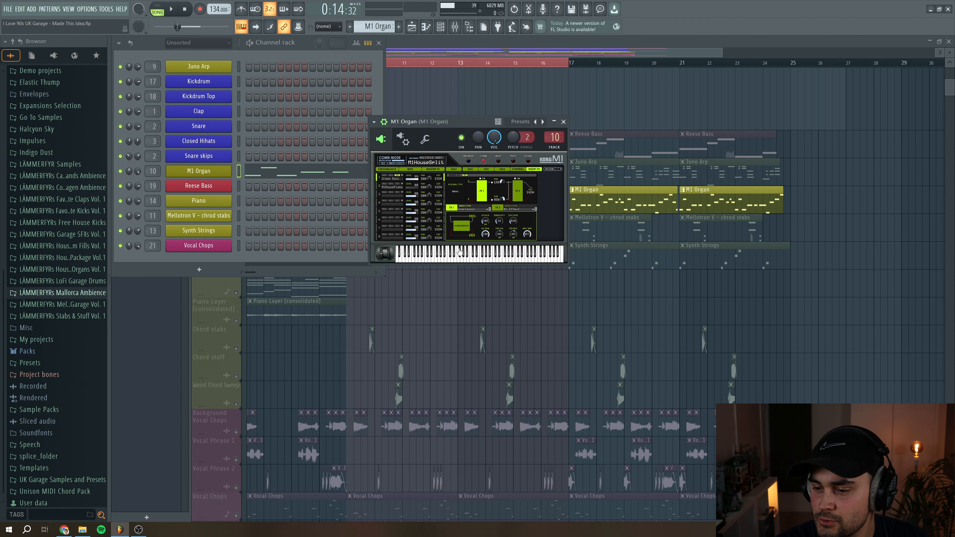
{"action": "left_click", "coordinate": [463, 261]}
{"action": "left_click", "coordinate": [476, 260]}
{"action": "left_click", "coordinate": [450, 260]}
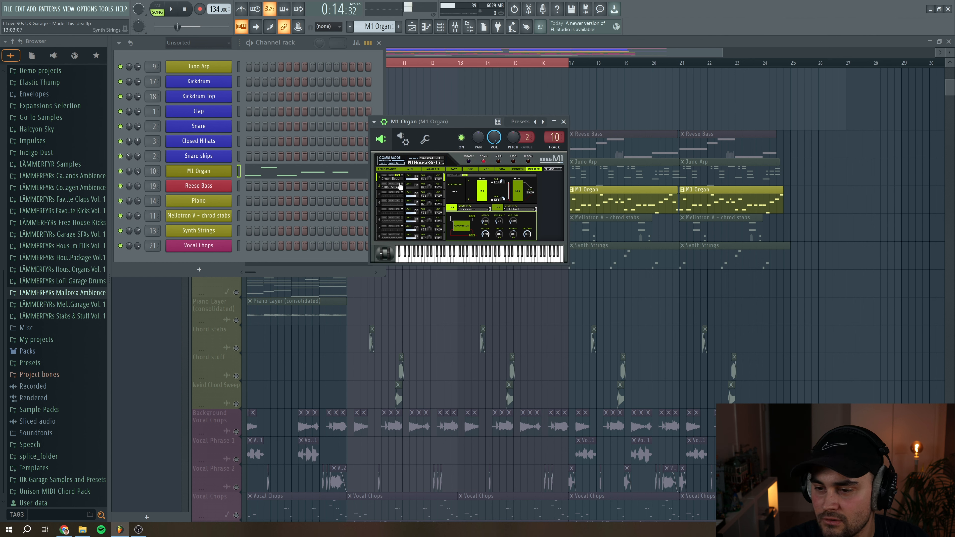
- Go to the M1 Organ's mixer track and review the Bite and Replika modules in its Guitar Rig 6 effect
{"action": "double_click", "coordinate": [554, 137]}
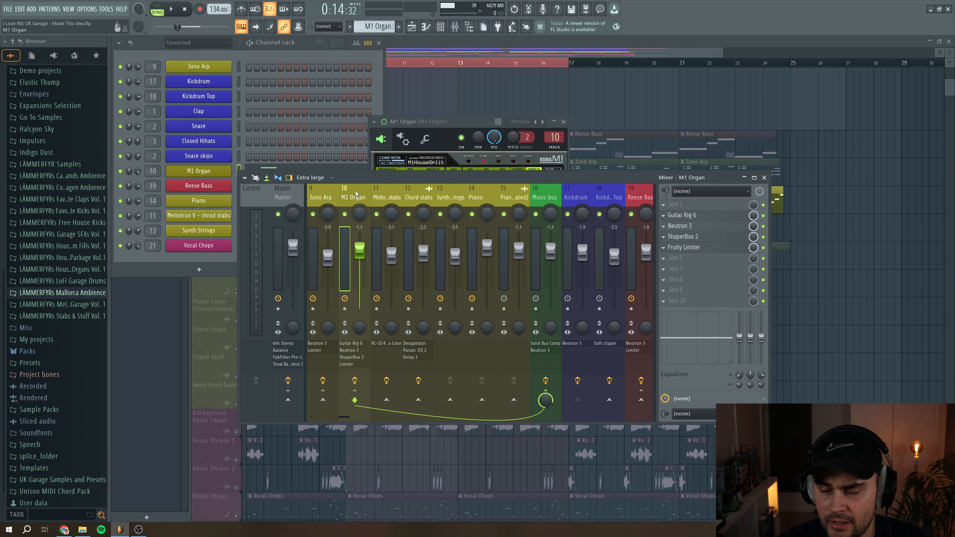
{"action": "left_click", "coordinate": [675, 216]}
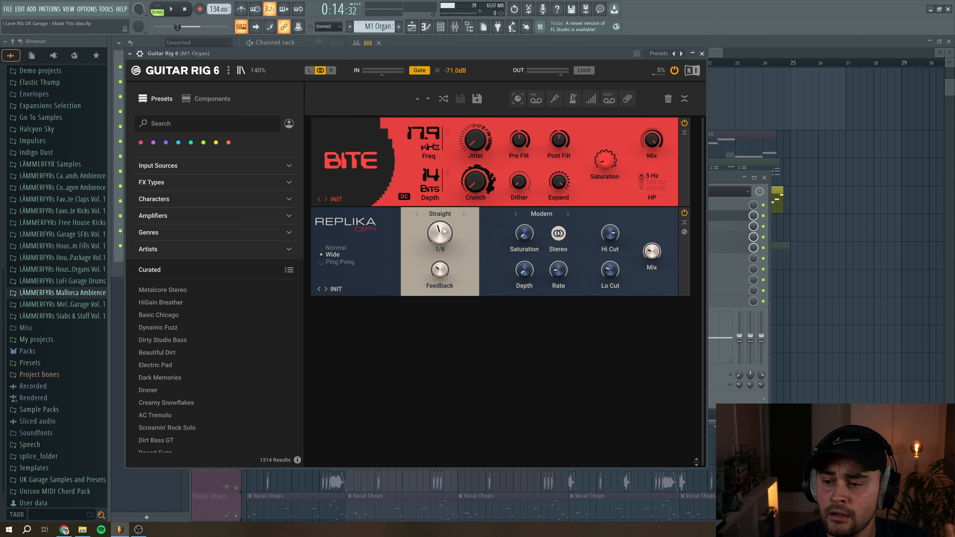
{"action": "mouse_move", "coordinate": [443, 245]}
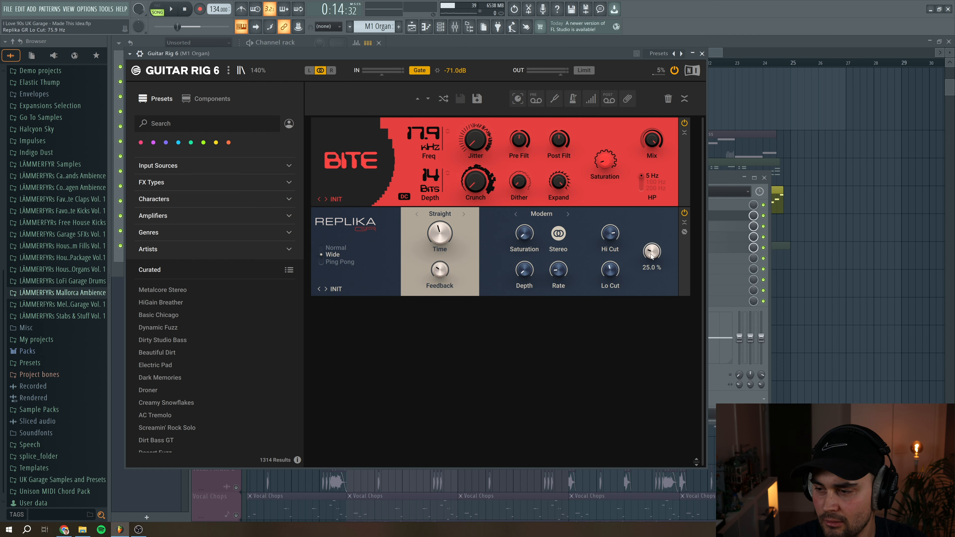
{"action": "left_click", "coordinate": [701, 53]}
- Inspect the high-pass node in the M1 Organ's Neutron 3 EQ, and open its ShaperBox 2 effect
{"action": "left_click", "coordinate": [683, 226]}
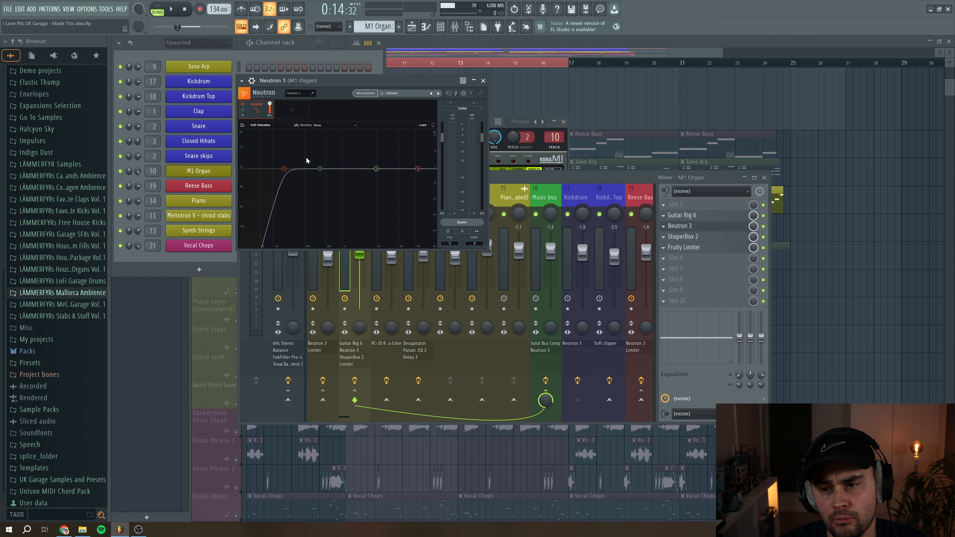
{"action": "left_click", "coordinate": [284, 169]}
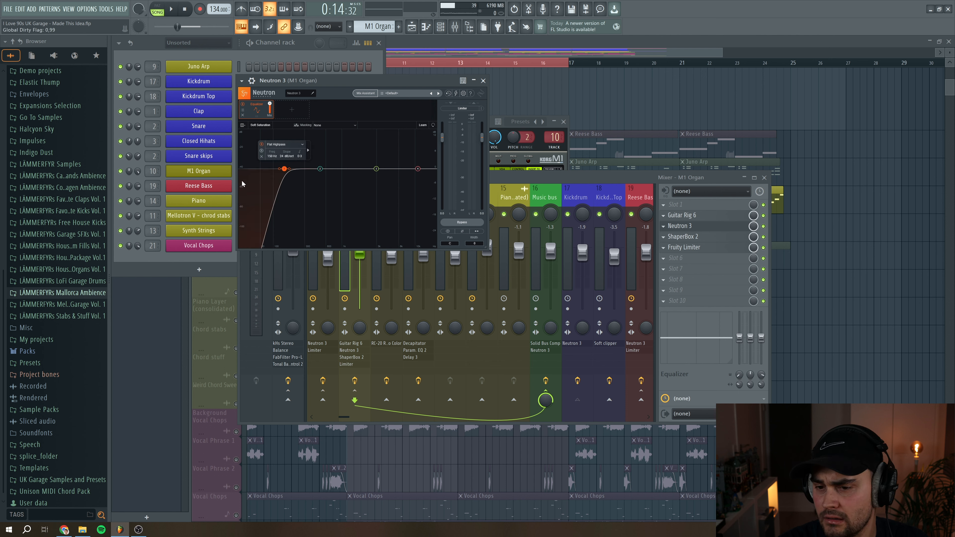
{"action": "left_click", "coordinate": [484, 83]}
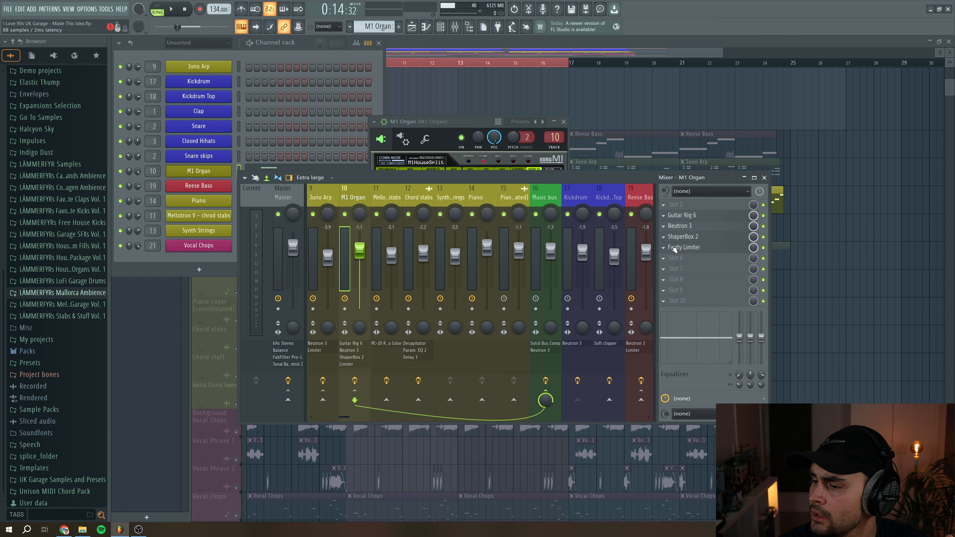
{"action": "left_click", "coordinate": [683, 236]}
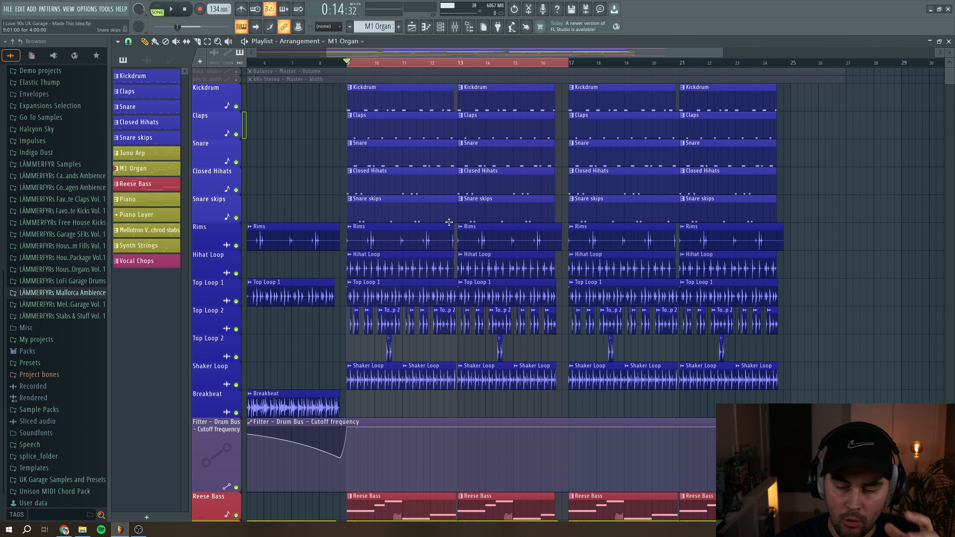
- Play the section from bar 9 with the drums, Reese Bass, Juno Arp and M1 Organ together
{"action": "scroll", "coordinate": [449, 221], "scroll_direction": "down", "scroll_amount": 6}
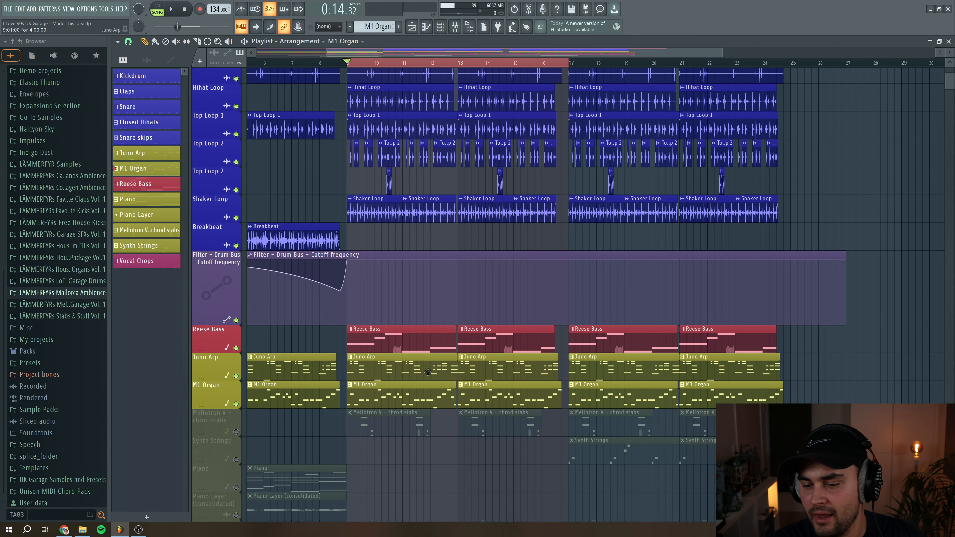
{"action": "scroll", "coordinate": [428, 373], "scroll_direction": "down", "scroll_amount": 2}
{"action": "key", "text": "space"}
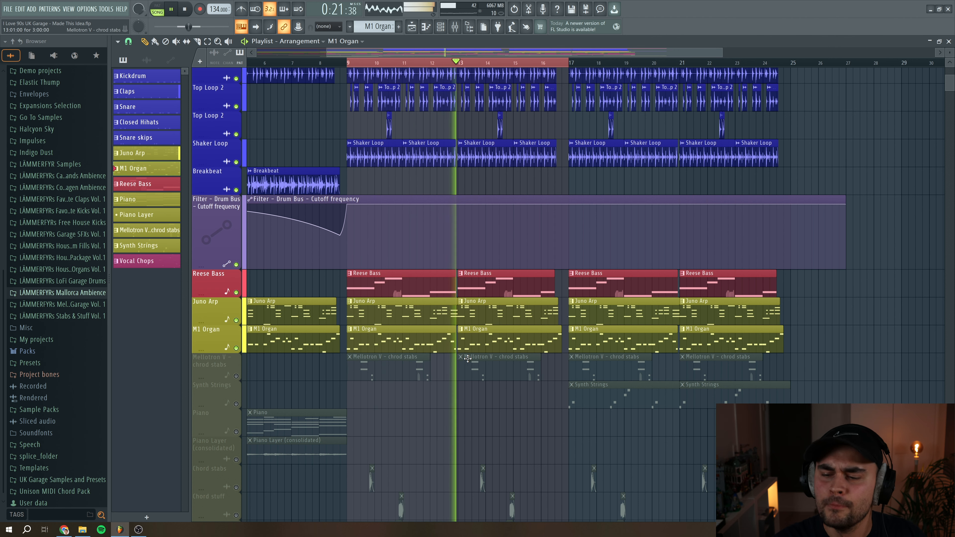
{"action": "key", "text": "space"}
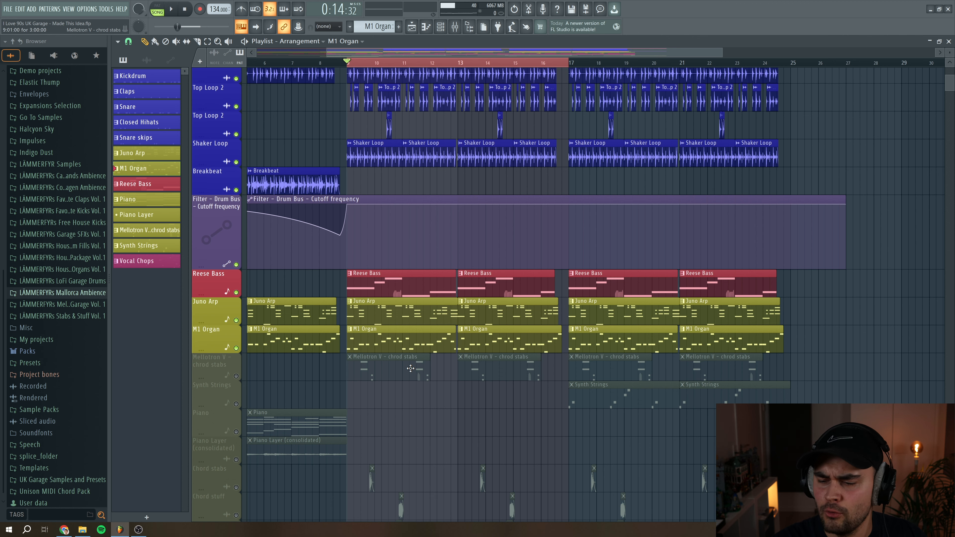
- Unmute the Mellotron V - chrod stabs track, open its pattern in the piano roll and audition it in pattern mode
{"action": "scroll", "coordinate": [410, 368], "scroll_direction": "down", "scroll_amount": 6}
{"action": "left_click", "coordinate": [236, 208]}
{"action": "left_click", "coordinate": [387, 189]}
{"action": "left_click", "coordinate": [159, 5]}
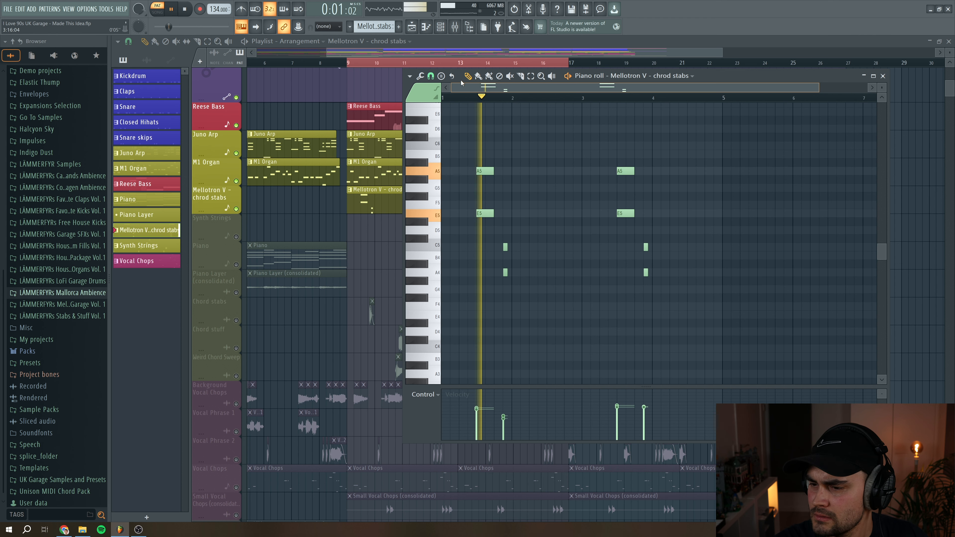
{"action": "key", "text": "space"}
- Open the Mellotron V instrument from the chord stabs channel and audition a few notes on its keyboard
{"action": "key", "text": "F6"}
{"action": "left_click", "coordinate": [219, 221]}
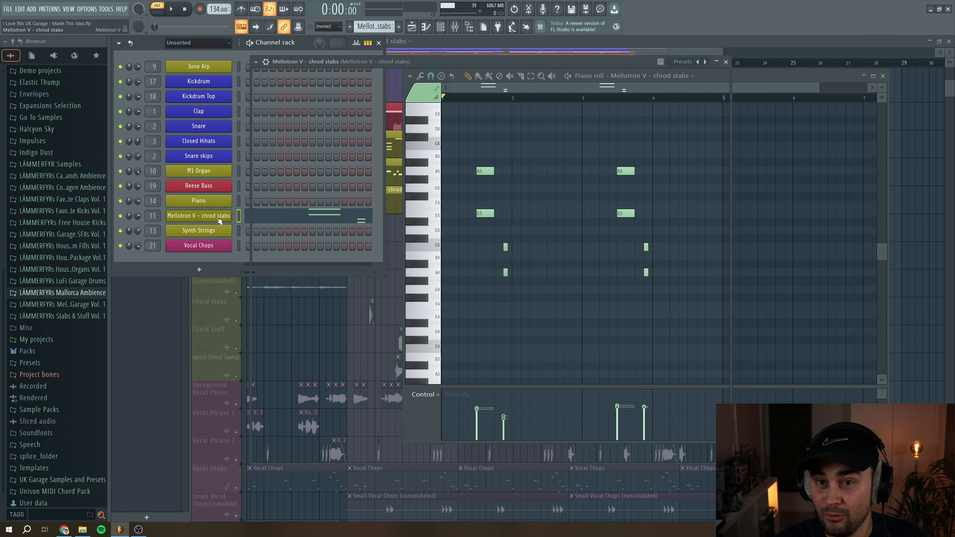
{"action": "left_click_drag", "start_coordinate": [489, 63], "coordinate": [504, 56]}
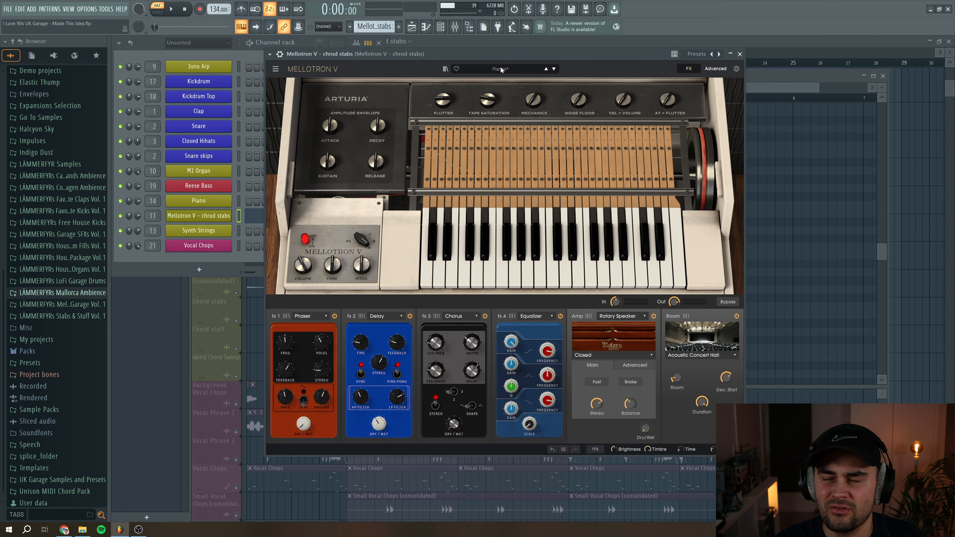
{"action": "left_click", "coordinate": [529, 278]}
{"action": "left_click", "coordinate": [542, 275]}
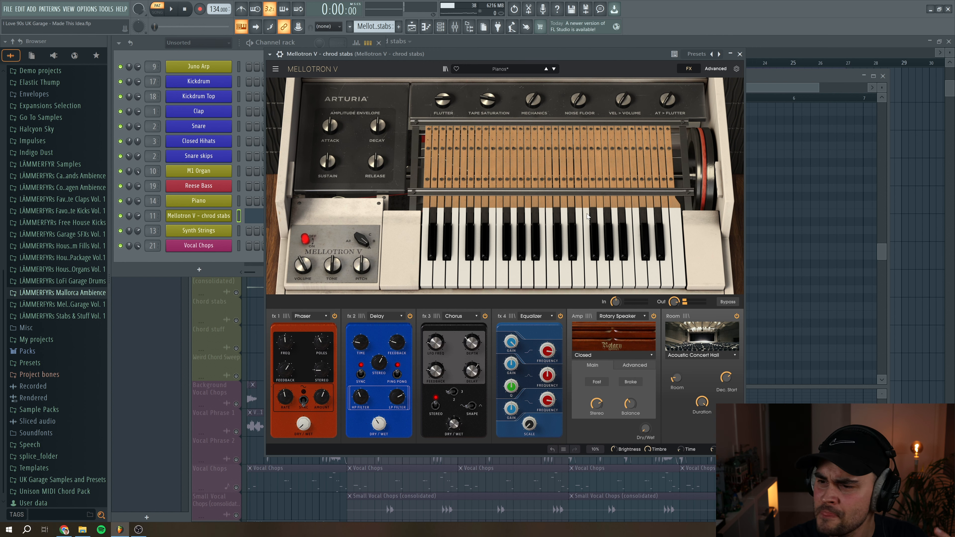
- Open the Mellotron V - chrod stabs mixer track and inspect its RC-20 Retro Color effect
{"action": "left_click", "coordinate": [203, 216]}
{"action": "double_click", "coordinate": [154, 215]}
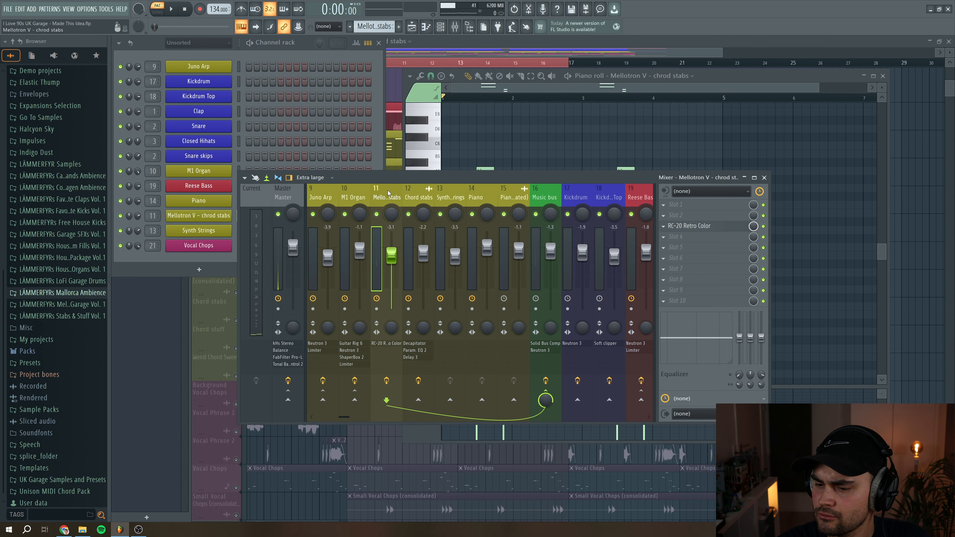
{"action": "left_click", "coordinate": [714, 226]}
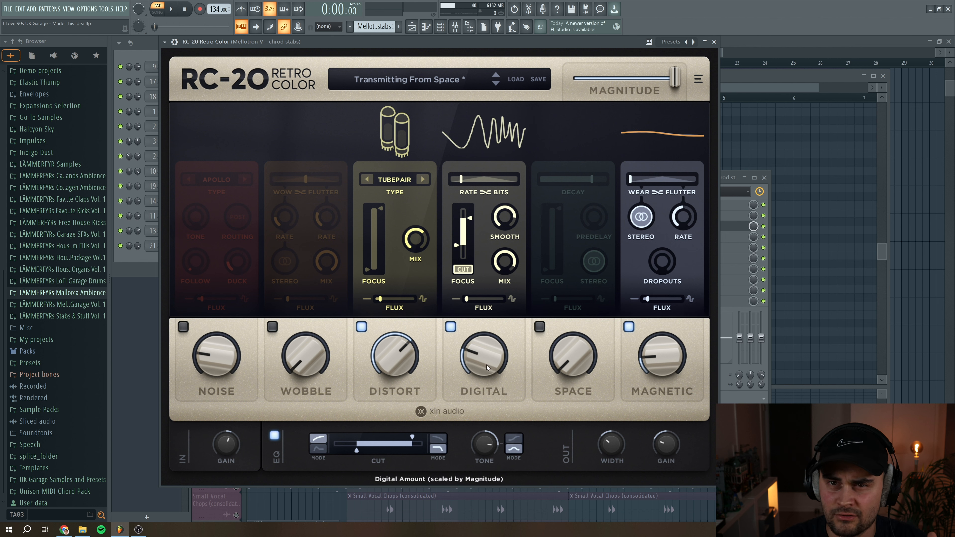
{"action": "key", "text": "Escape"}
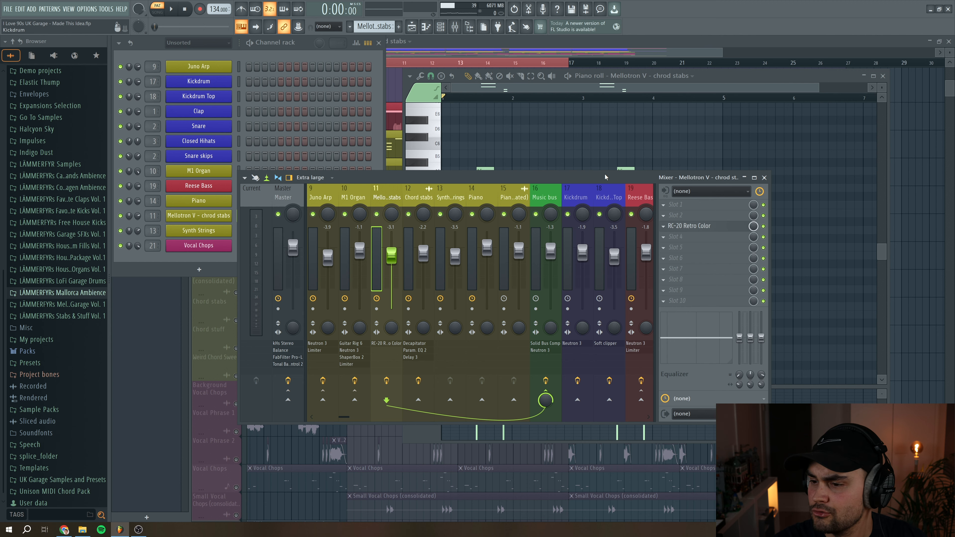
- Unmute the Synth Strings track and play the selected section from bar 17 to bar 25
{"action": "left_click_drag", "start_coordinate": [432, 53], "coordinate": [515, 52]}
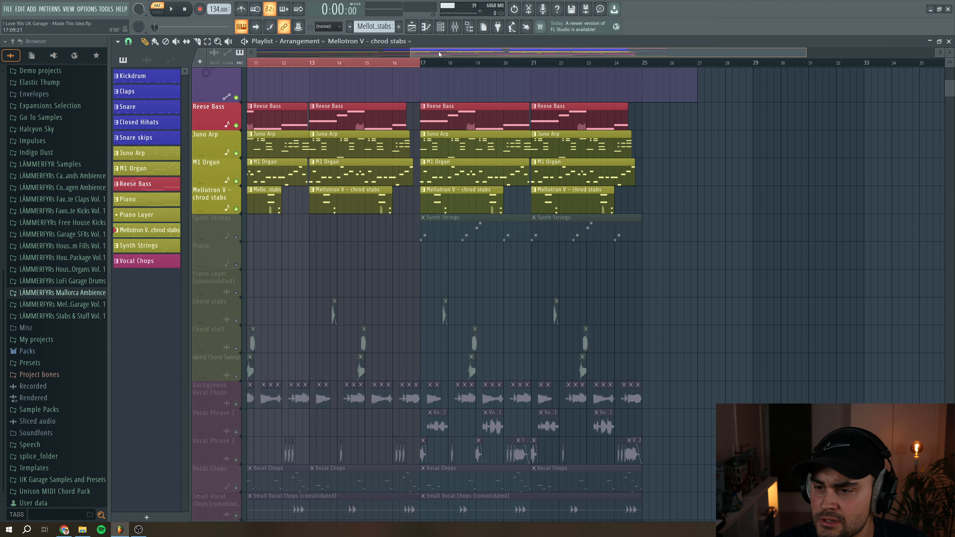
{"action": "left_click_drag", "start_coordinate": [442, 52], "coordinate": [409, 53]}
{"action": "left_click_drag", "start_coordinate": [482, 63], "coordinate": [705, 77]}
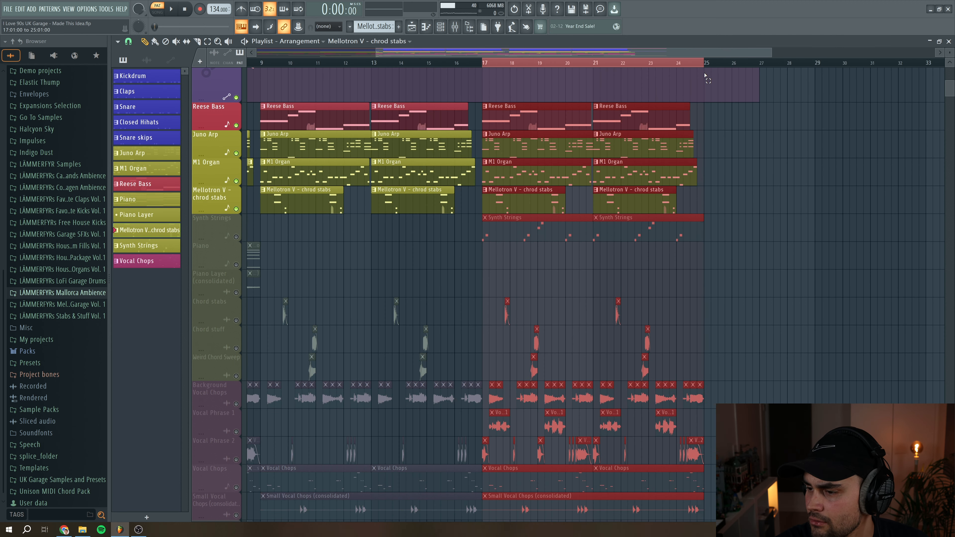
{"action": "left_click", "coordinate": [236, 237]}
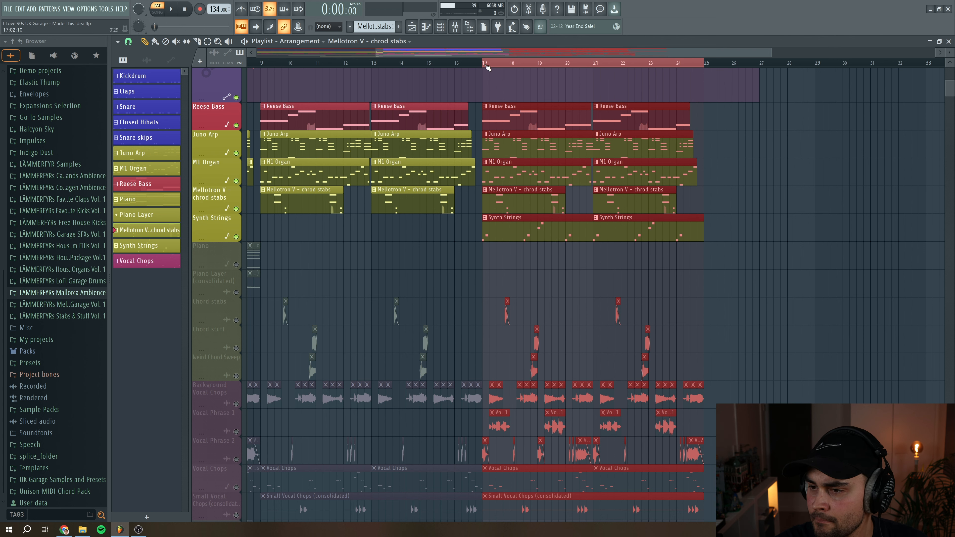
{"action": "key", "text": "space"}
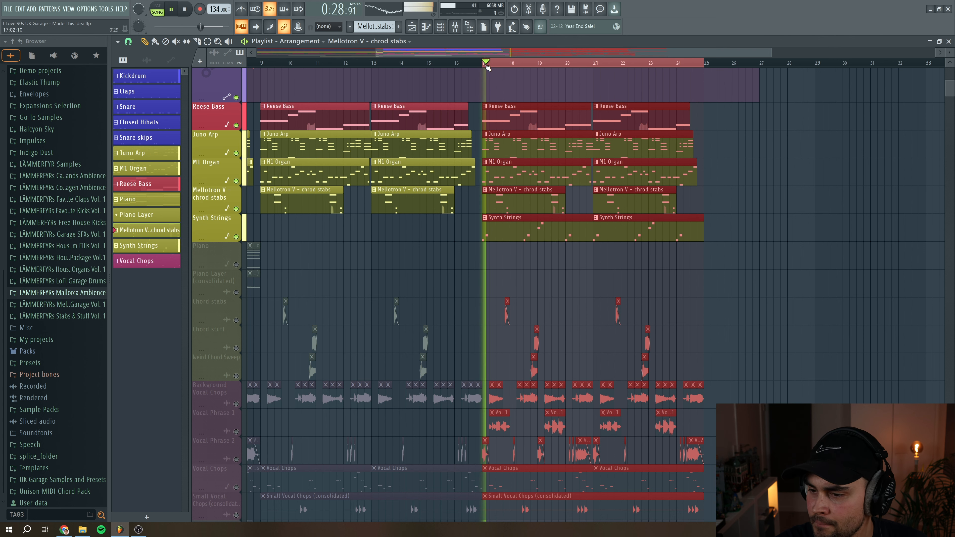
{"action": "key", "text": "space"}
- Select the Synth Strings pattern and audition it on its own in pattern mode
{"action": "left_click", "coordinate": [537, 234]}
{"action": "left_click", "coordinate": [197, 41]}
{"action": "left_click", "coordinate": [164, 7]}
{"action": "key", "text": "space"}
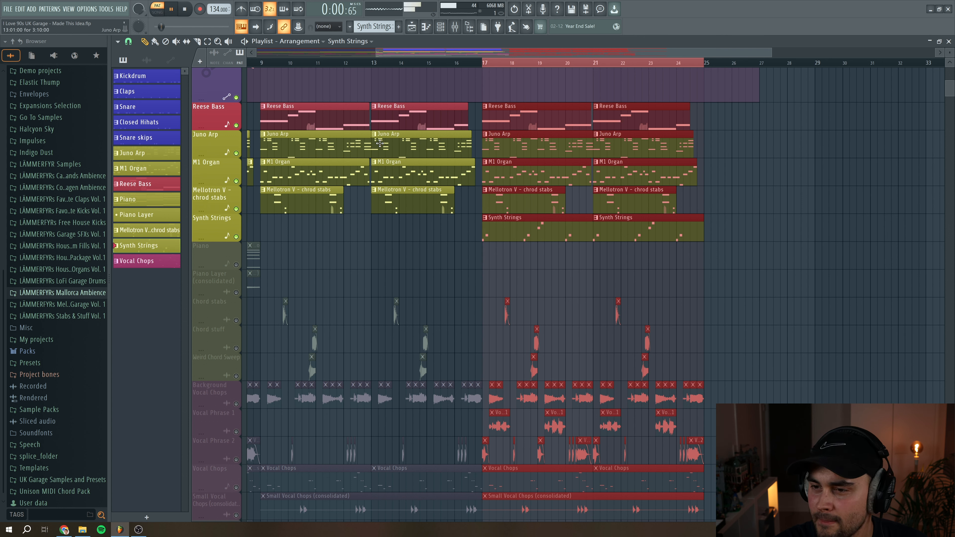
{"action": "key", "text": "space"}
- Open the Synth Strings instrument from its channel and look over its Analog Lab V settings
{"action": "left_click", "coordinate": [441, 27]}
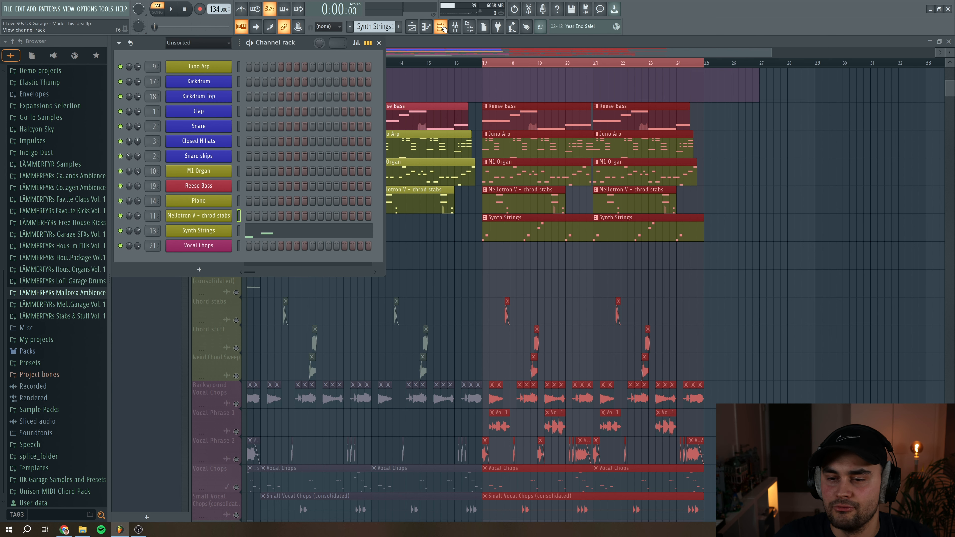
{"action": "left_click", "coordinate": [210, 231]}
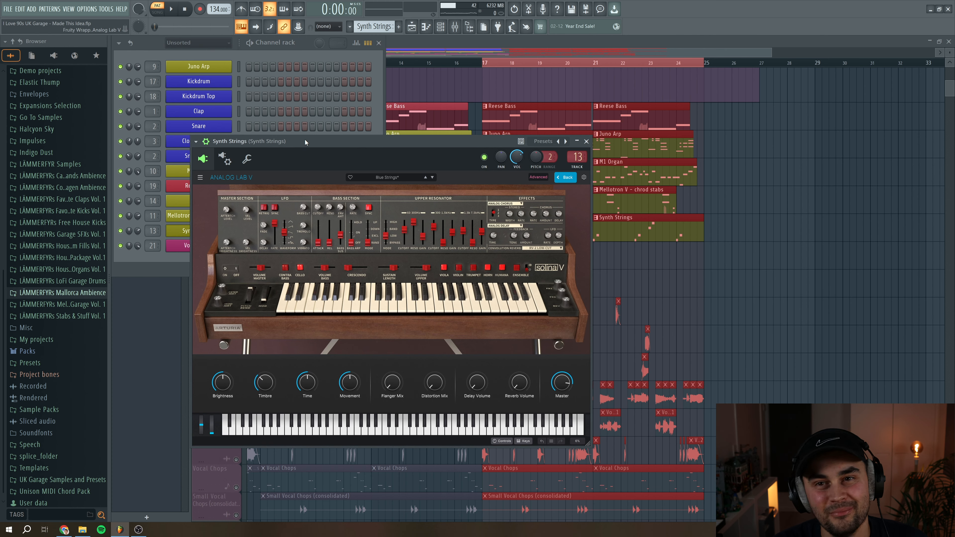
{"action": "left_click_drag", "start_coordinate": [305, 142], "coordinate": [310, 115]}
{"action": "key", "text": "F9"}
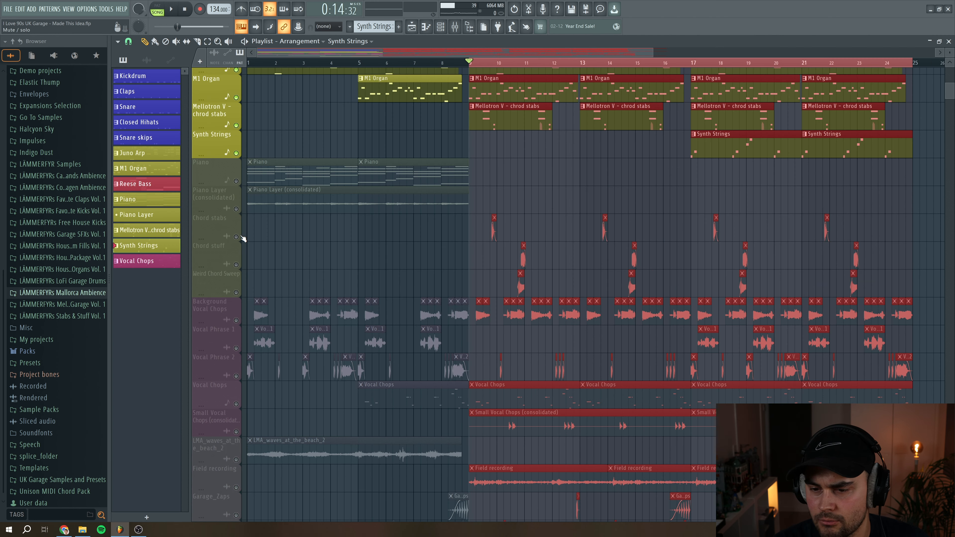
- Play the arrangement from bar 9 with the Chord stabs, Chord stuff and Weird Chord Sweep tracks unmuted
{"action": "left_click", "coordinate": [533, 208]}
{"action": "right_click", "coordinate": [533, 209]}
{"action": "key", "text": "space"}
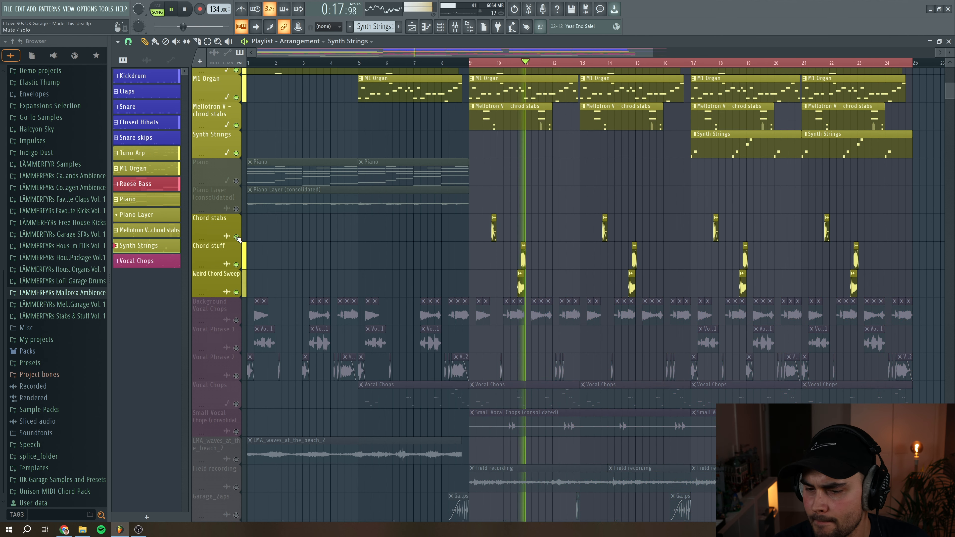
- Solo the Chord stabs, Chord stuff and Weird Chord Sweep tracks, and stop playback
{"action": "right_click", "coordinate": [236, 237]}
{"action": "left_click", "coordinate": [236, 264]}
{"action": "left_click", "coordinate": [236, 292]}
{"action": "key", "text": "space"}
- Audition the soloed chord samples separately, starting just before bar 10 and just before bar 11
{"action": "left_click", "coordinate": [489, 65]}
{"action": "key", "text": "space"}
{"action": "key", "text": "space"}
{"action": "left_click", "coordinate": [518, 65]}
{"action": "key", "text": "space"}
{"action": "left_click", "coordinate": [520, 65]}
{"action": "key", "text": "space"}
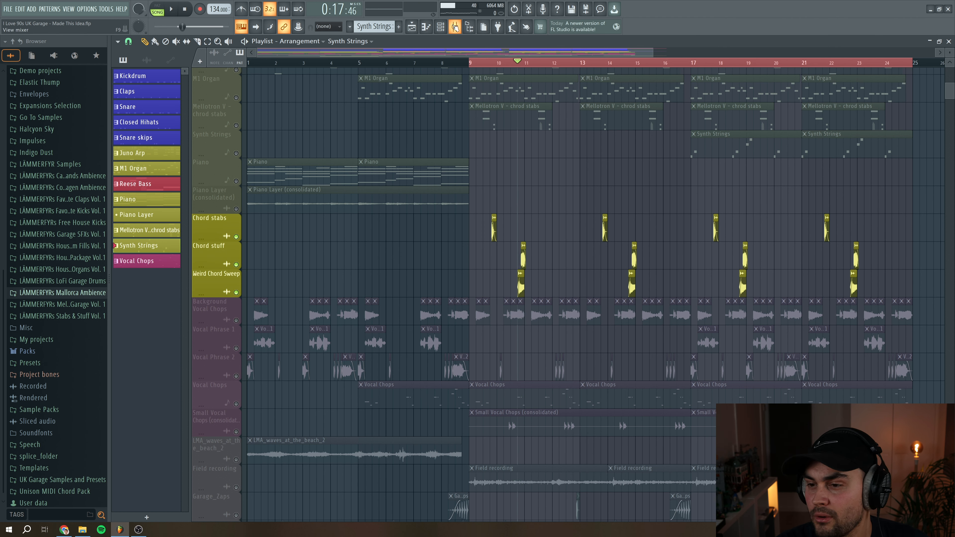
- Open the Decapitator effect on the Chord stabs mixer track and play the chords through it
{"action": "left_click", "coordinate": [454, 26]}
{"action": "left_click", "coordinate": [426, 201]}
{"action": "left_click", "coordinate": [694, 205]}
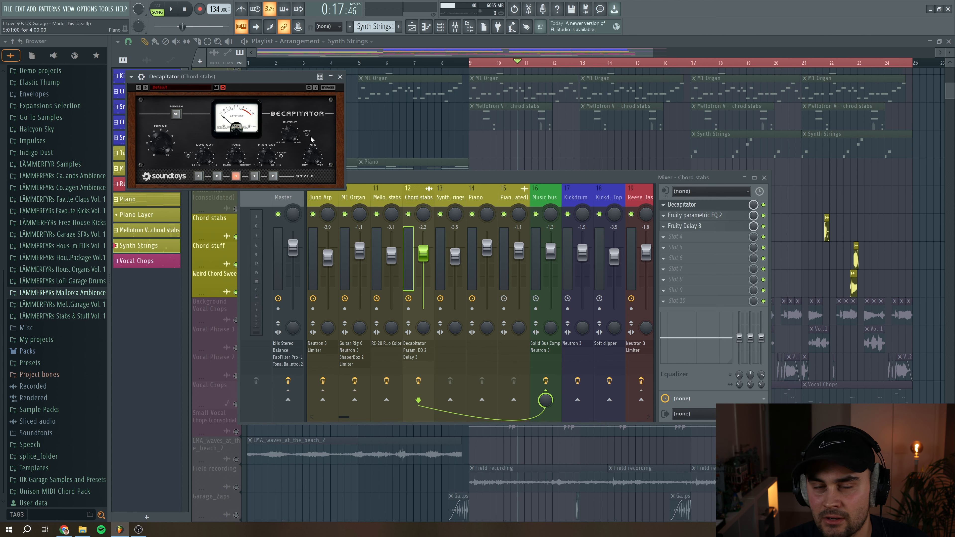
{"action": "key", "text": "space"}
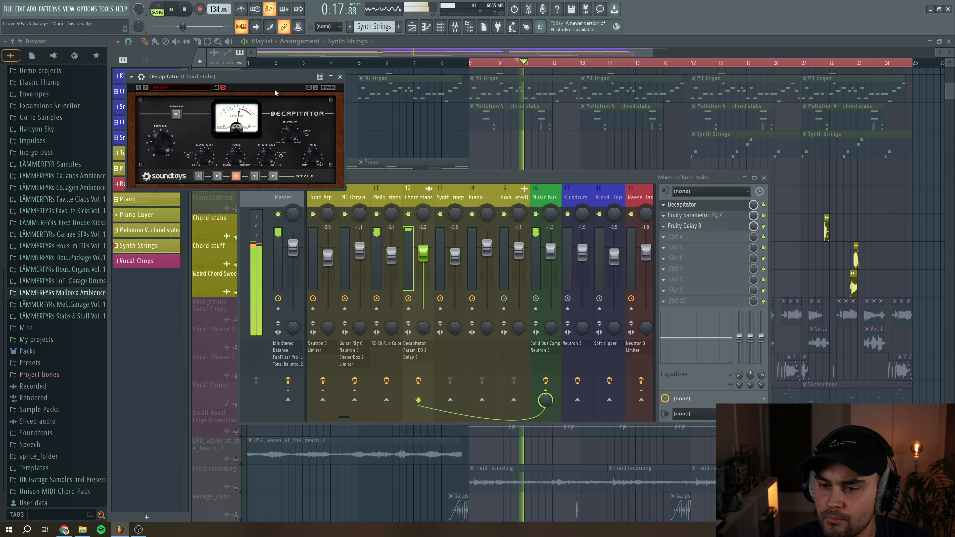
{"action": "key", "text": "space"}
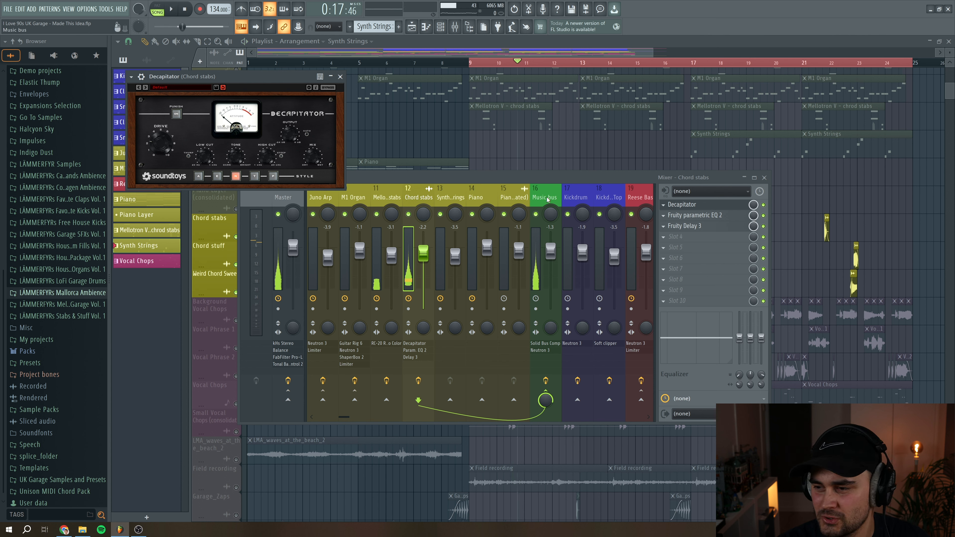
{"action": "left_click", "coordinate": [340, 76]}
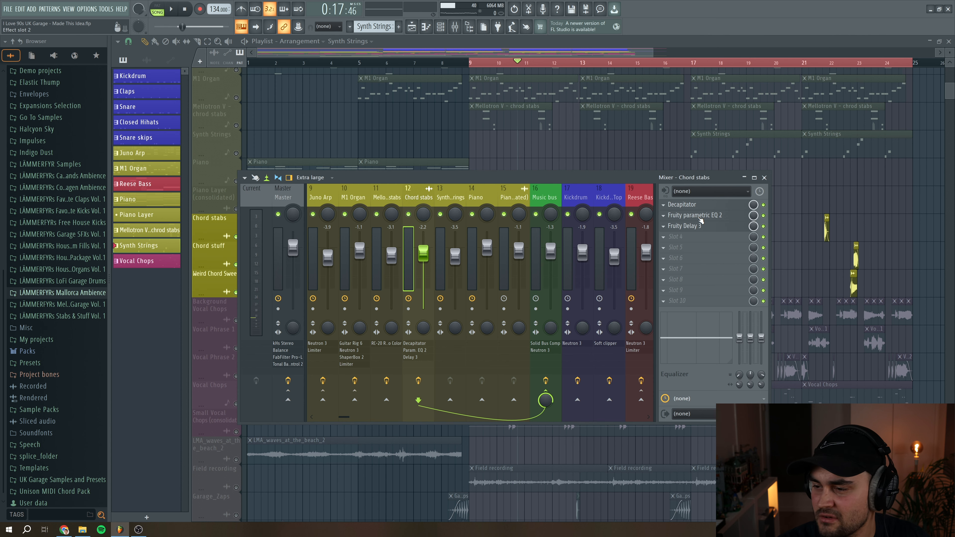
- Inspect the Chord stabs track's Fruity parametric EQ 2 and Fruity Delay 3 while playing the chords
{"action": "left_click", "coordinate": [694, 215]}
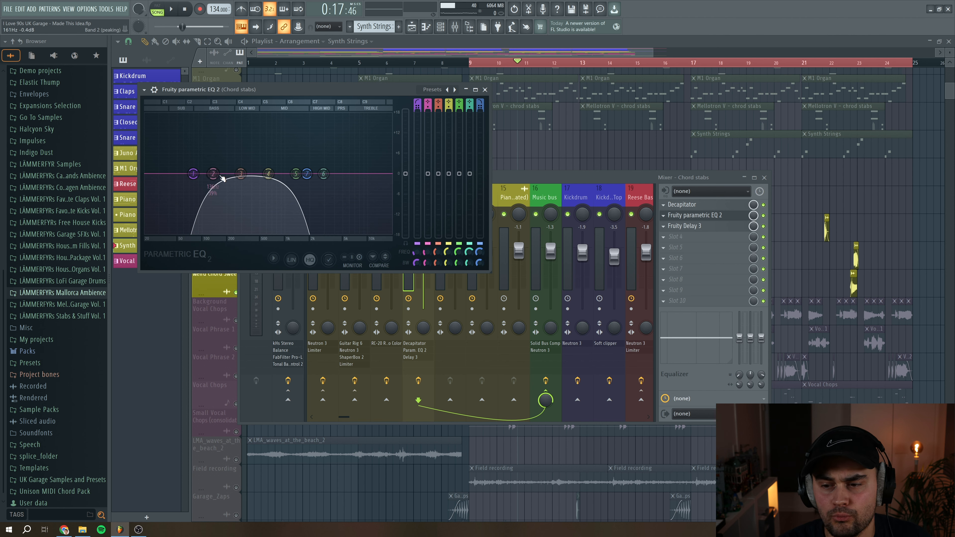
{"action": "key", "text": "space"}
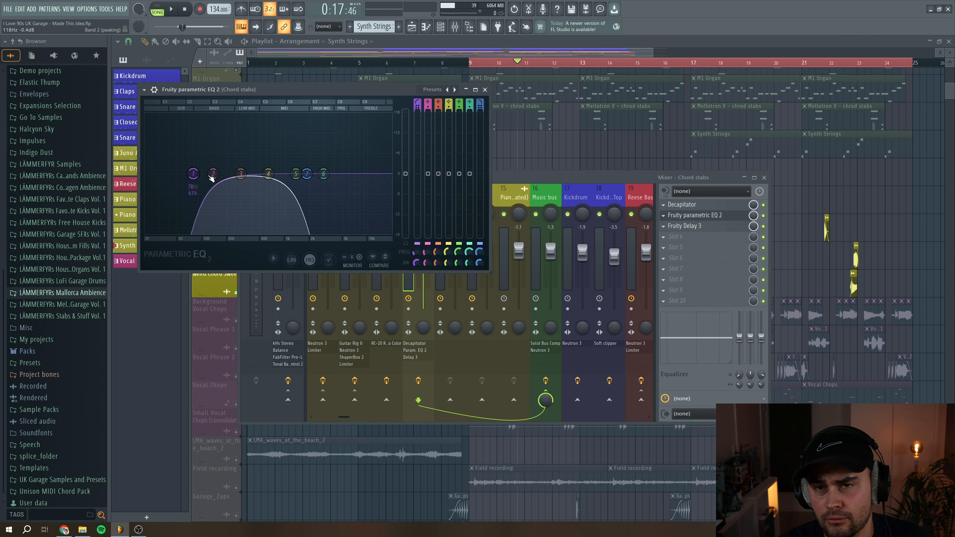
{"action": "left_click", "coordinate": [697, 226]}
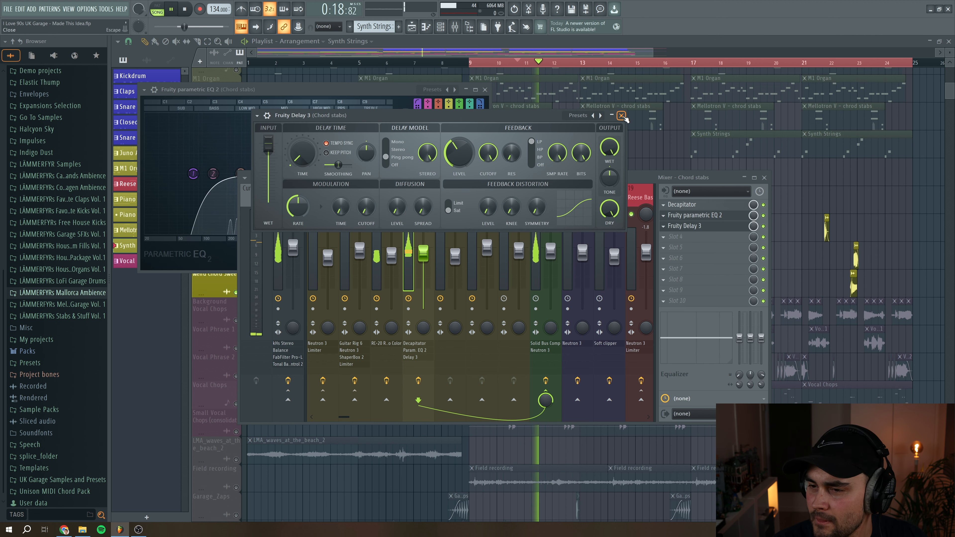
{"action": "left_click", "coordinate": [621, 116]}
{"action": "key", "text": "space"}
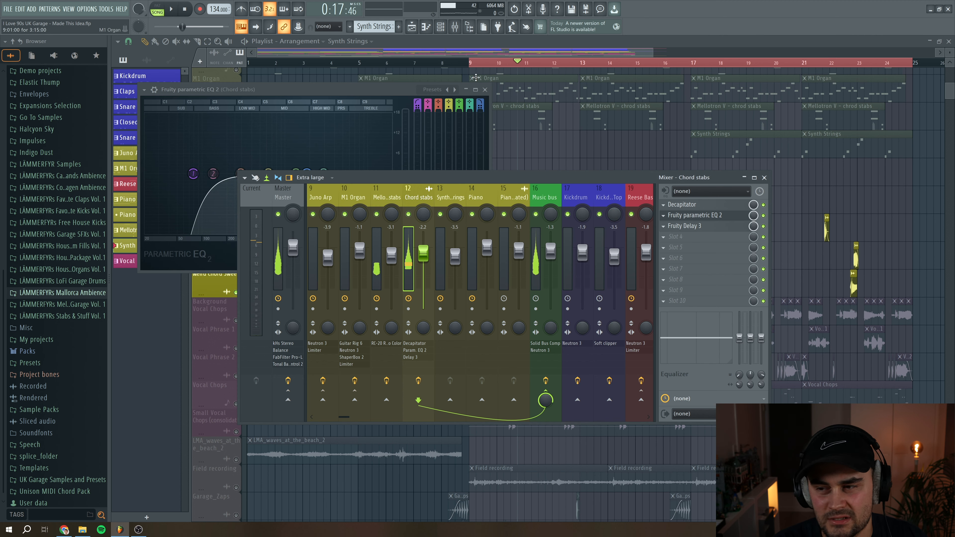
{"action": "left_click", "coordinate": [485, 90]}
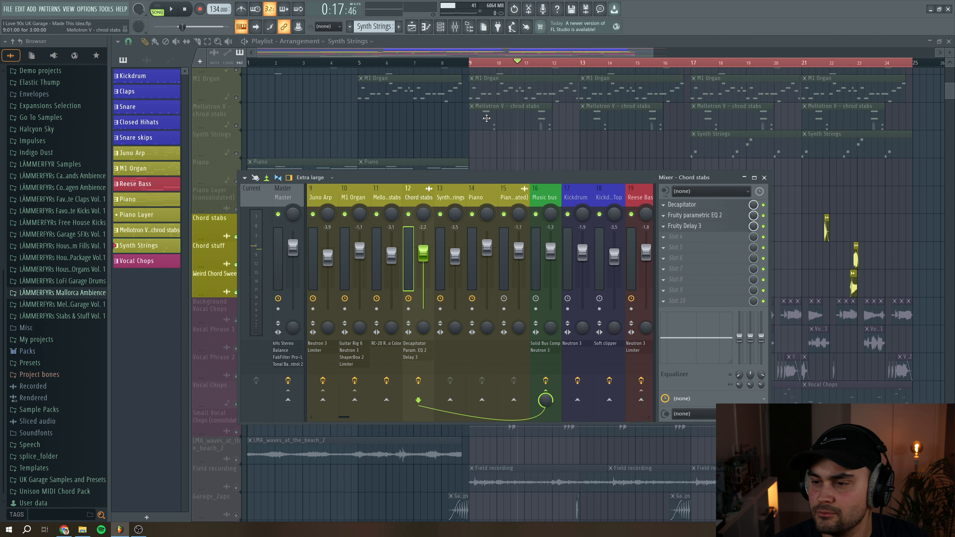
- Clear the time selection, solo the Piano track and play it from the start of the song
{"action": "left_click_drag", "start_coordinate": [470, 63], "coordinate": [917, 77]}
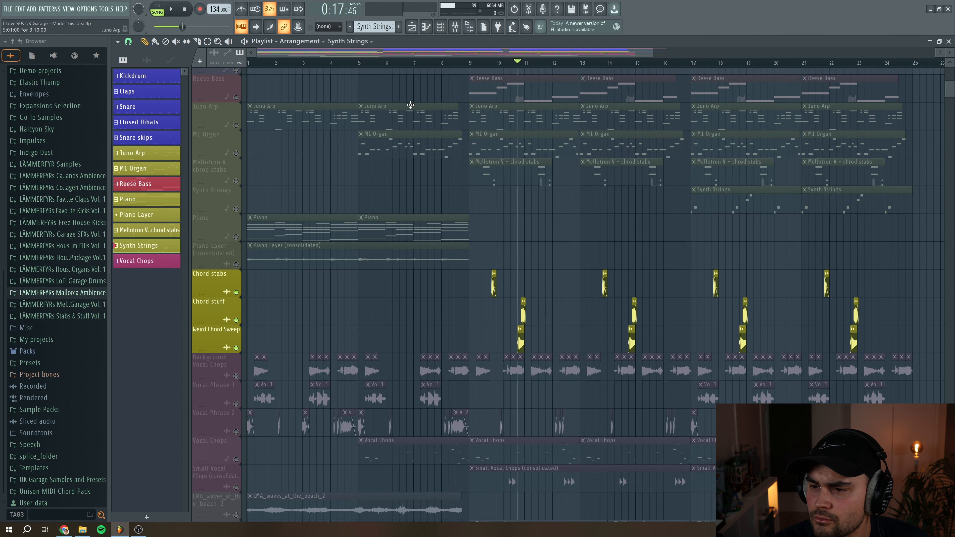
{"action": "left_click", "coordinate": [184, 9]}
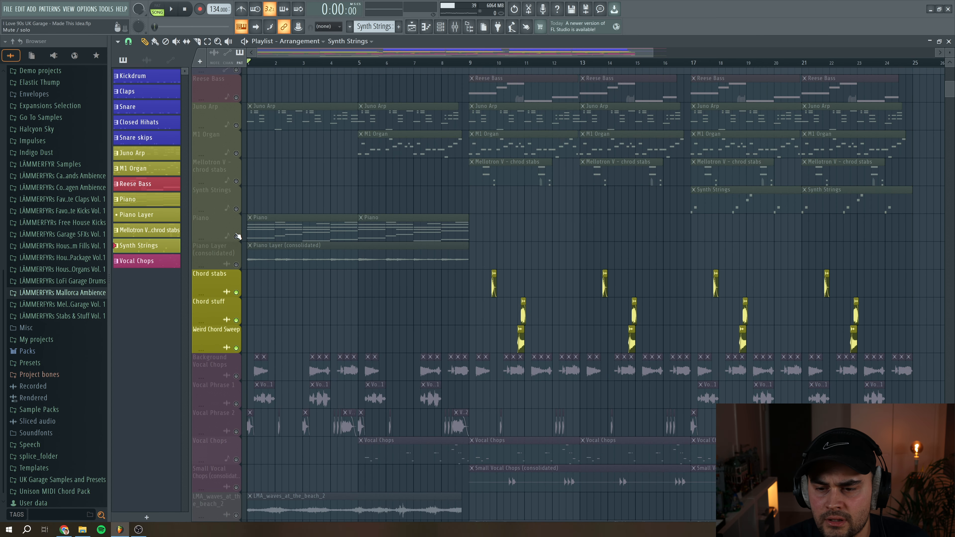
{"action": "left_click", "coordinate": [236, 236], "text": "ctrl"}
{"action": "left_click", "coordinate": [236, 264]}
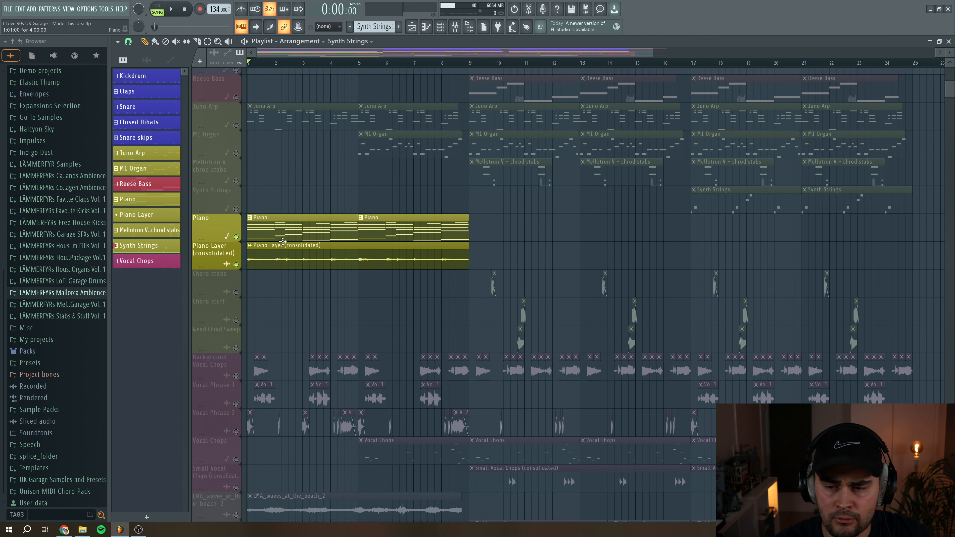
{"action": "left_click", "coordinate": [236, 264]}
{"action": "key", "text": "space"}
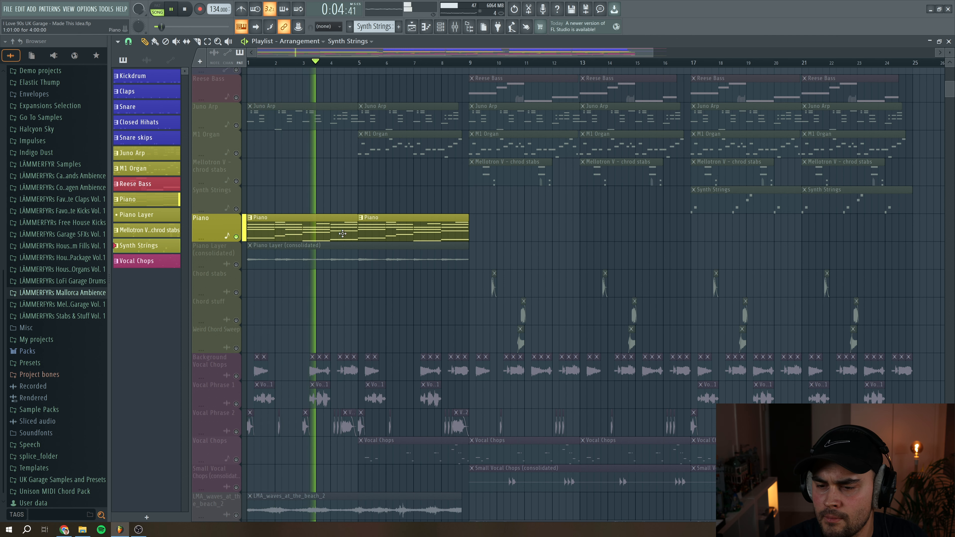
{"action": "key", "text": "space"}
- Select the Piano pattern and open its Piano V instrument from the channel to view its settings
{"action": "left_click", "coordinate": [322, 230]}
{"action": "left_click", "coordinate": [440, 27]}
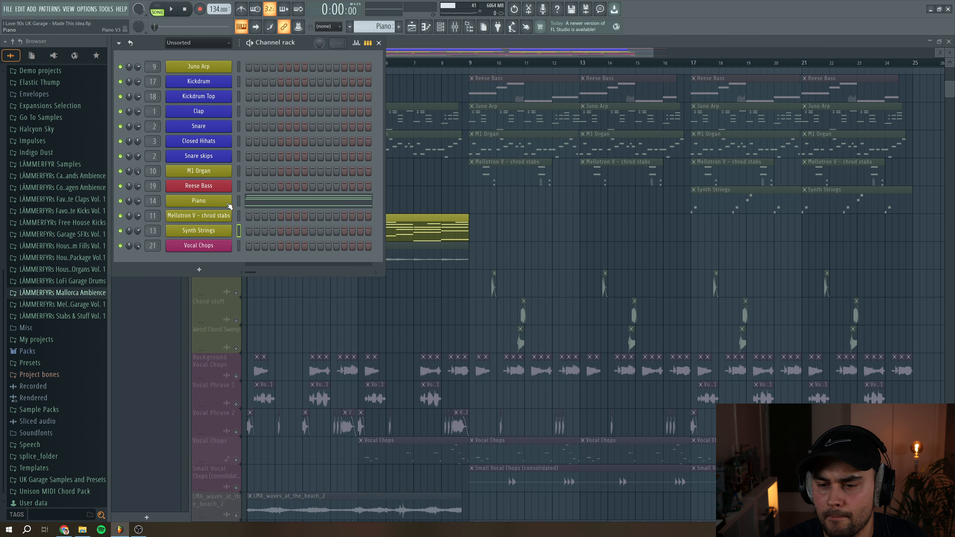
{"action": "left_click", "coordinate": [227, 205]}
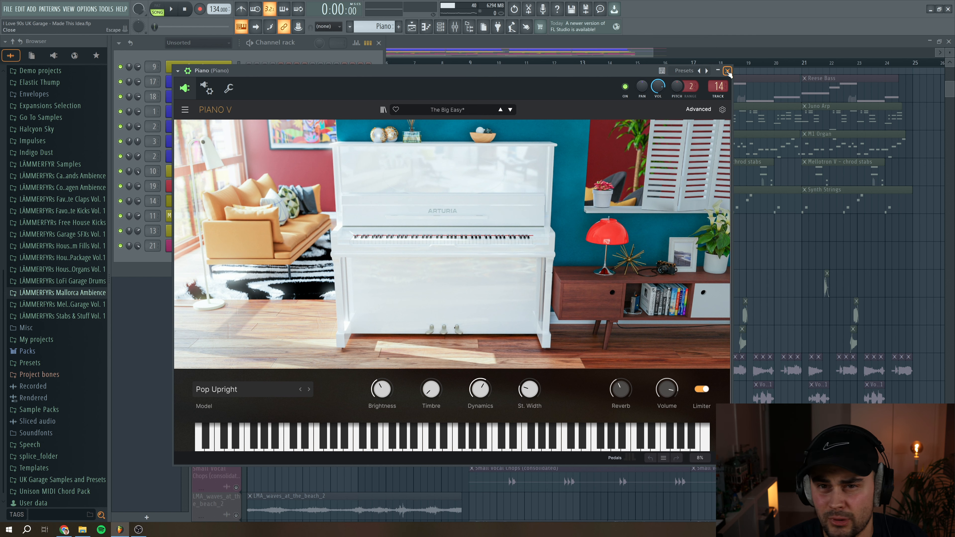
{"action": "left_click", "coordinate": [727, 71]}
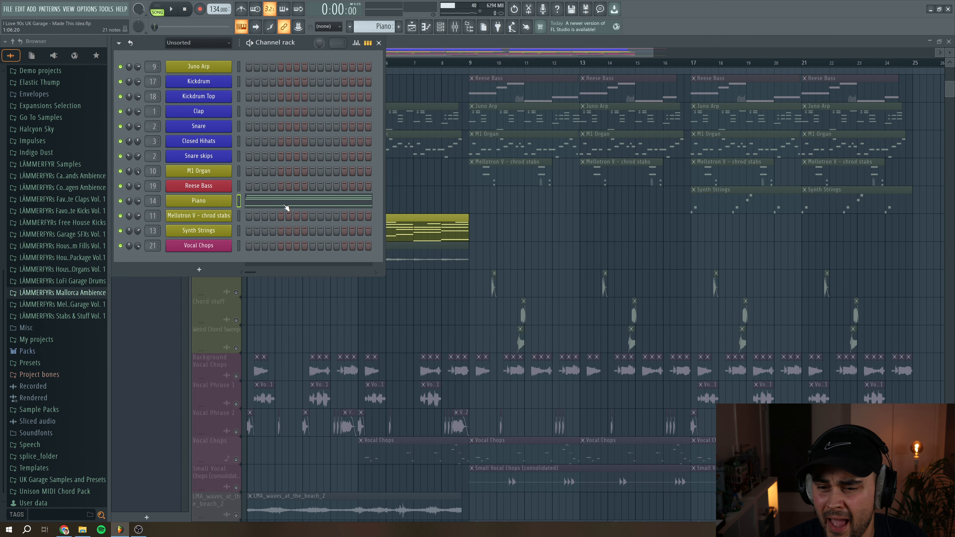
- Check the Piano channel's mixer track for effects, and return to the playlist
{"action": "double_click", "coordinate": [154, 200]}
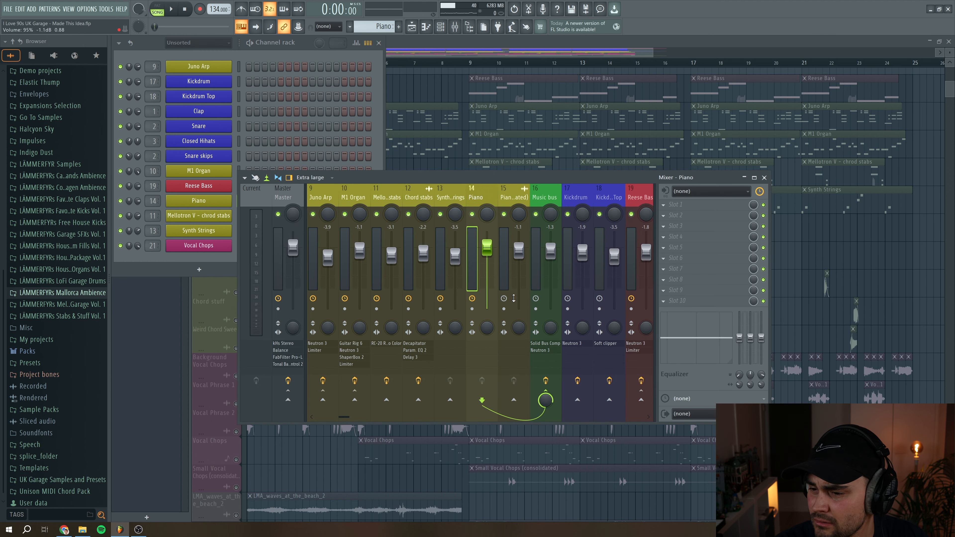
{"action": "left_click", "coordinate": [763, 177]}
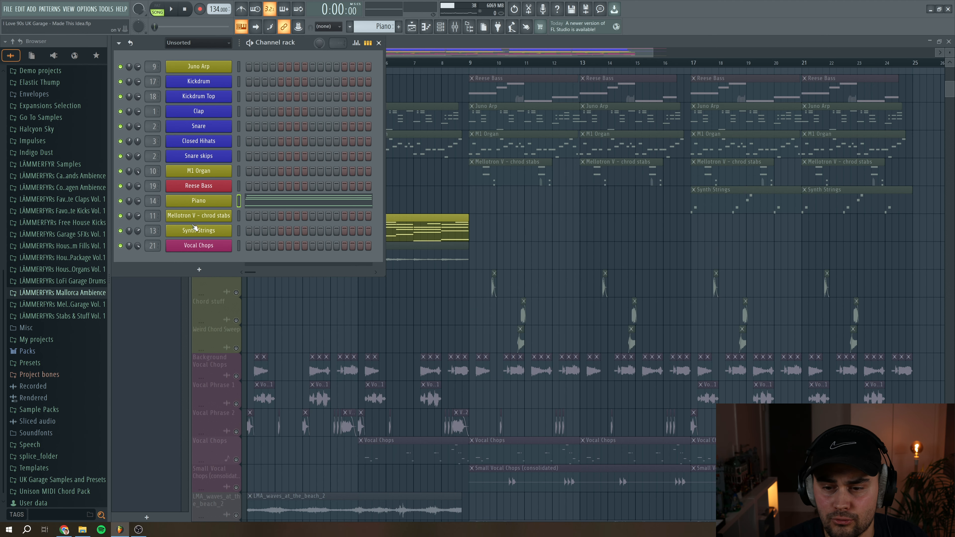
{"action": "key", "text": "F6"}
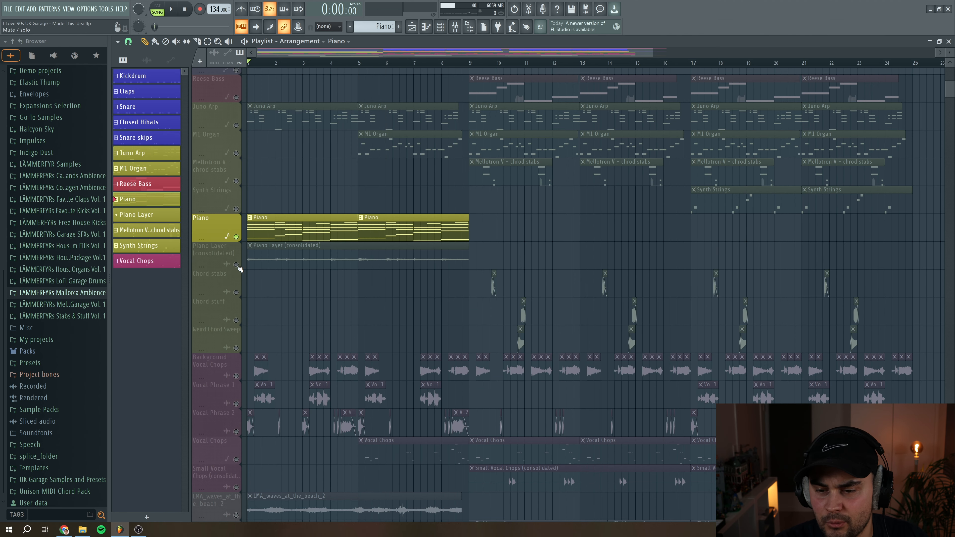
- Play the Piano Layer (consolidated) track on its own, and unmute the Piano track to play both together
{"action": "left_click", "coordinate": [277, 259]}
{"action": "double_click", "coordinate": [294, 260]}
{"action": "key", "text": "Escape"}
{"action": "key", "text": "space"}
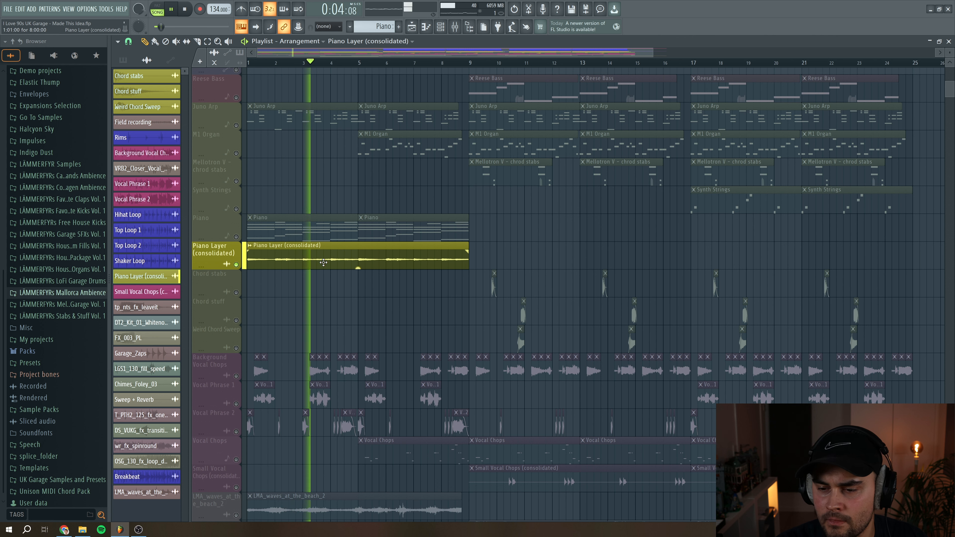
{"action": "key", "text": "space"}
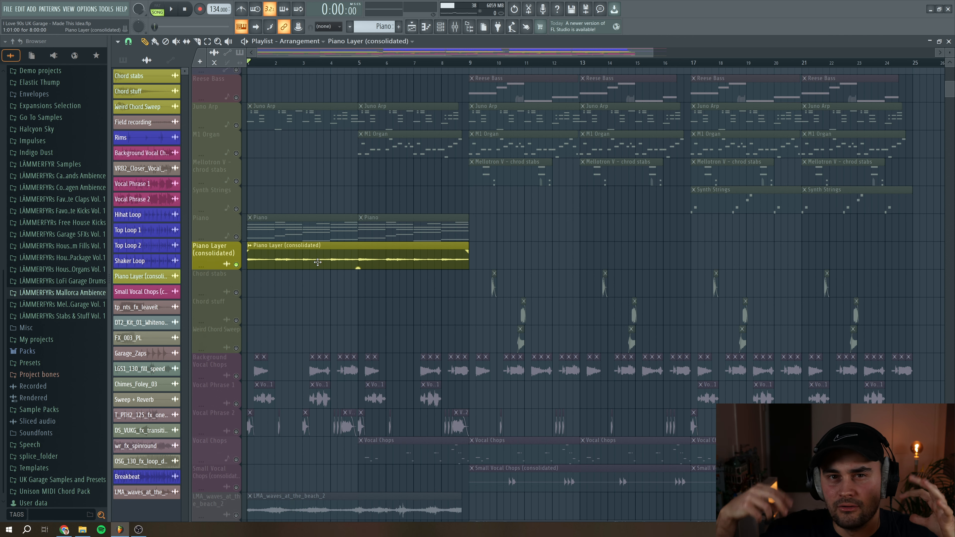
{"action": "left_click", "coordinate": [236, 237]}
{"action": "key", "text": "space"}
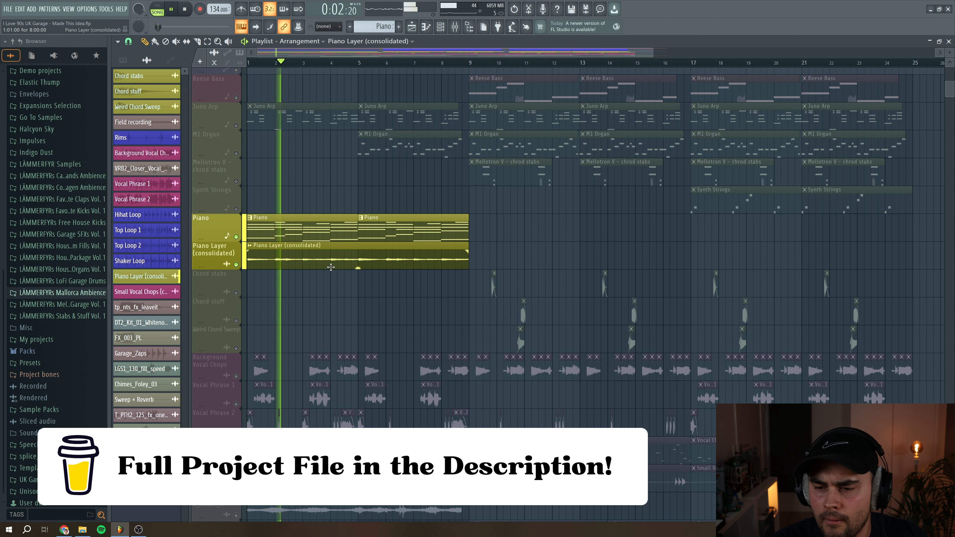
- Stop playback, move the play position to bar 9 and solo the Background Vocal Chops track
{"action": "key", "text": "space"}
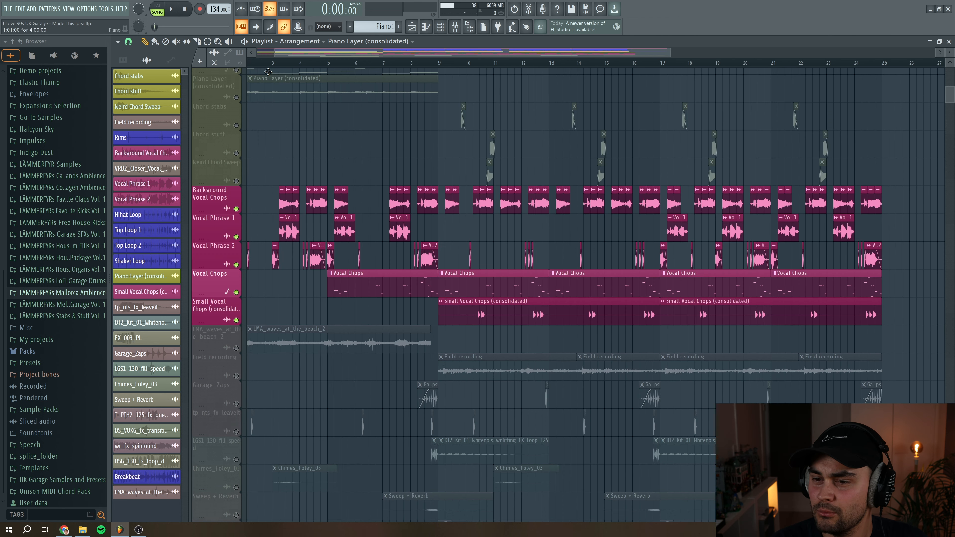
{"action": "left_click_drag", "start_coordinate": [347, 56], "coordinate": [310, 56]}
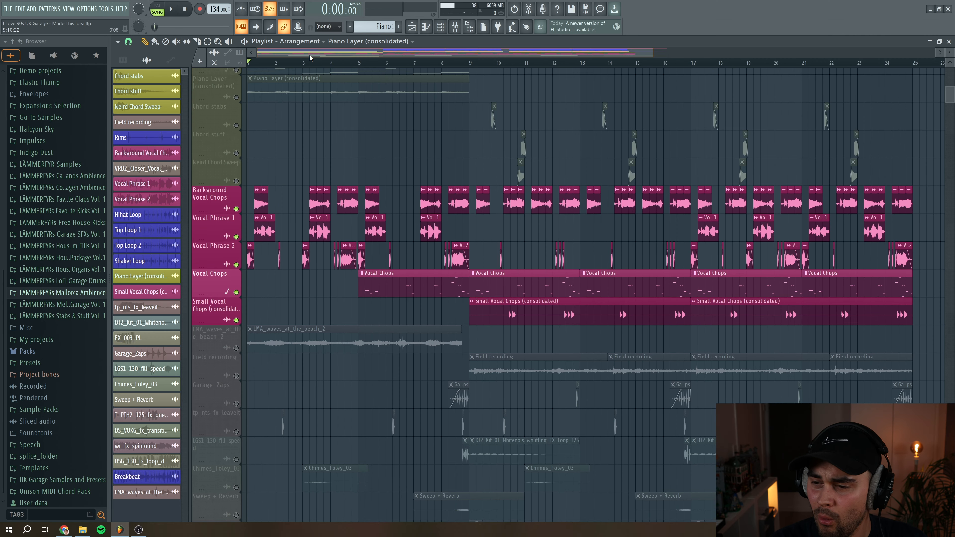
{"action": "left_click", "coordinate": [472, 63]}
{"action": "scroll", "coordinate": [570, 51], "scroll_direction": "up", "scroll_amount": 3}
{"action": "left_click_drag", "start_coordinate": [564, 50], "coordinate": [578, 51]}
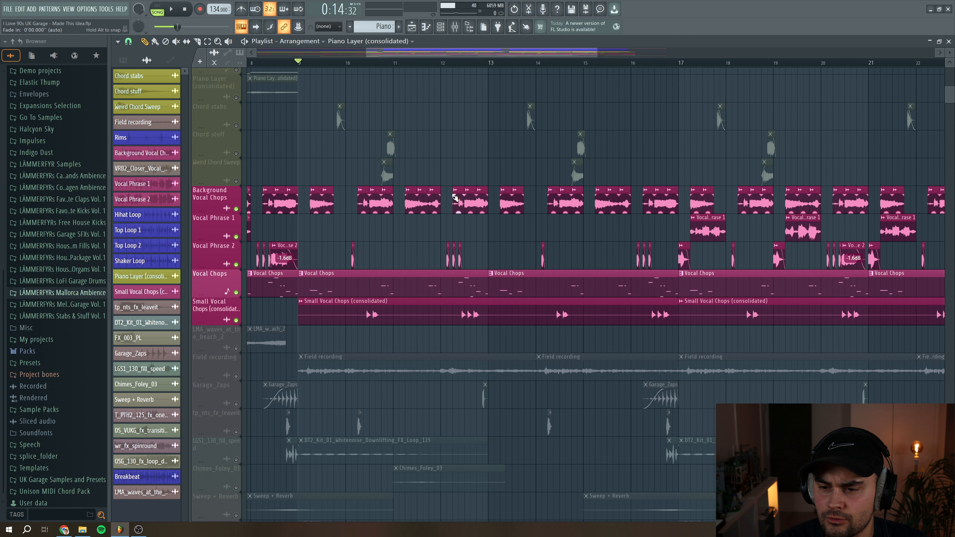
{"action": "right_click", "coordinate": [237, 208]}
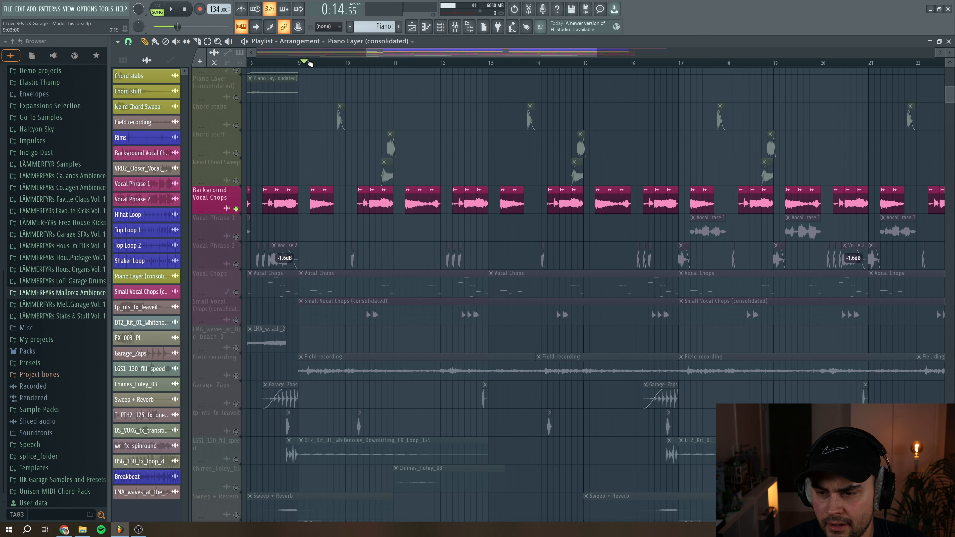
- Open the sample settings of a Background Vocal Chops clip and preview its waveform
{"action": "double_click", "coordinate": [317, 201]}
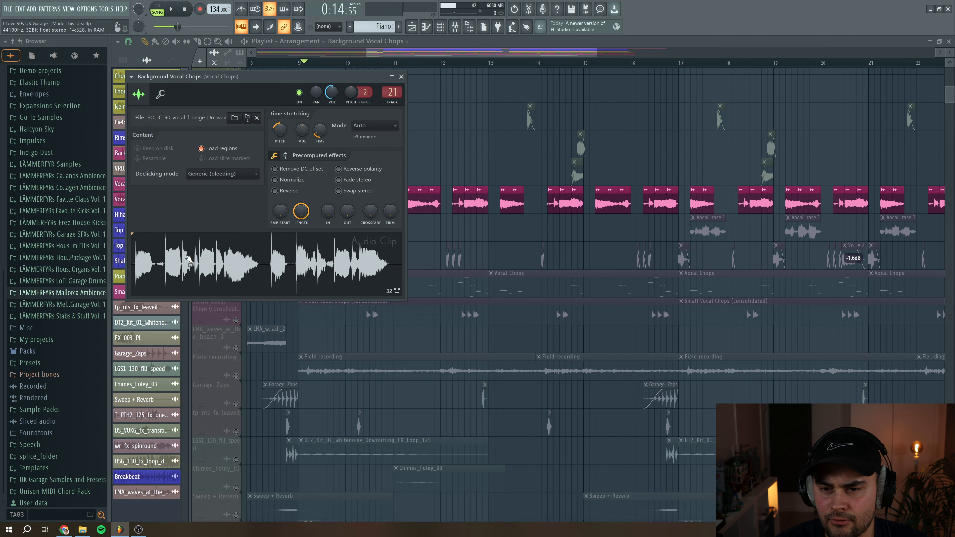
{"action": "left_click_drag", "start_coordinate": [391, 92], "coordinate": [387, 158]}
{"action": "left_click", "coordinate": [266, 267]}
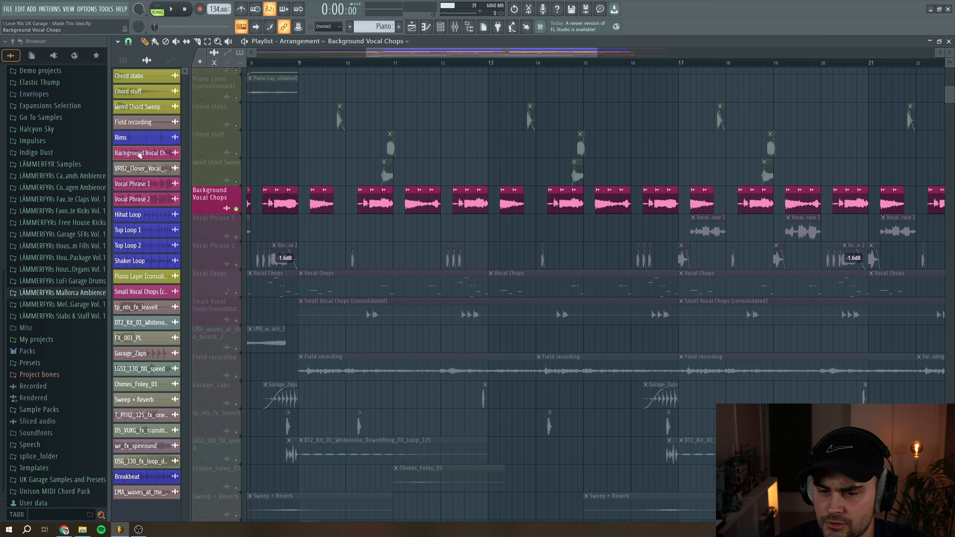
- Place the full Background Vocal Chops sample at bar 9 on a new track inserted above the Background Vocal Chops track
{"action": "left_click", "coordinate": [139, 154]}
{"action": "left_click_drag", "start_coordinate": [214, 260], "coordinate": [332, 147]}
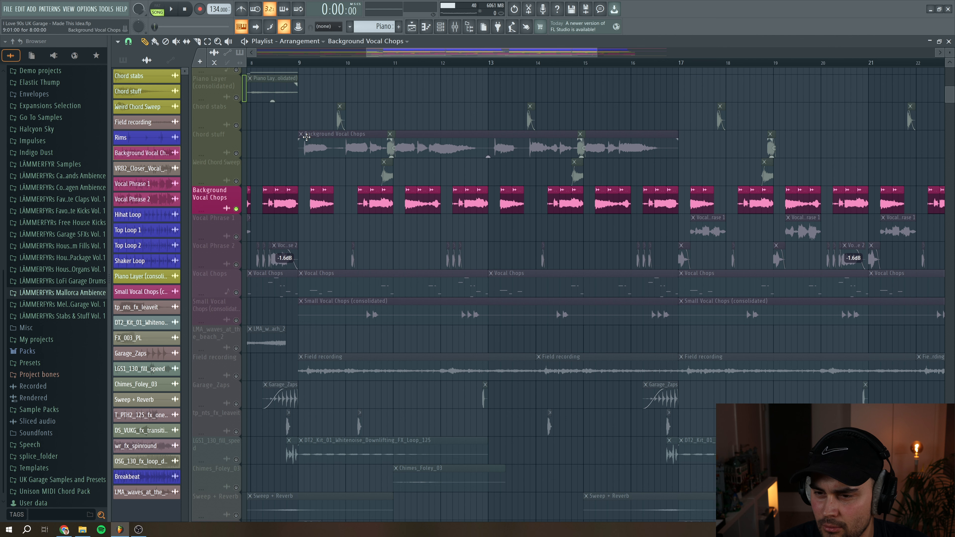
{"action": "right_click", "coordinate": [213, 192]}
{"action": "left_click", "coordinate": [223, 350]}
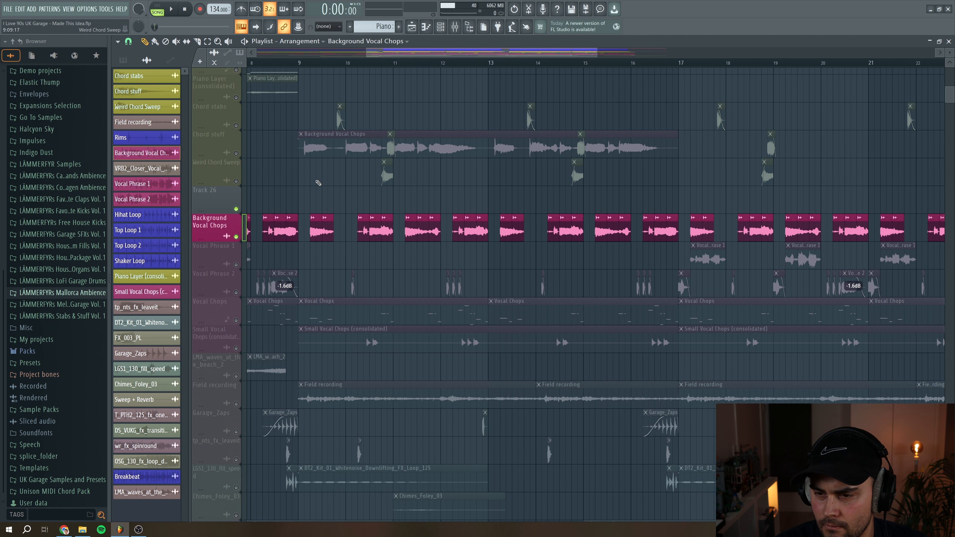
{"action": "left_click_drag", "start_coordinate": [315, 151], "coordinate": [309, 202]}
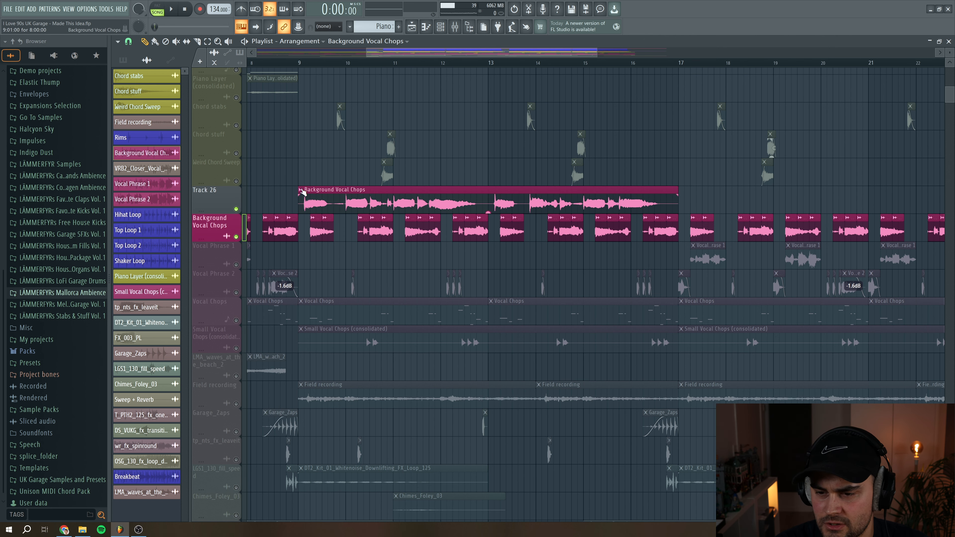
- Chop the full Background Vocal Chops clip on Track 26 with a Complex chop preset
{"action": "right_click", "coordinate": [301, 192]}
{"action": "mouse_move", "coordinate": [328, 291]}
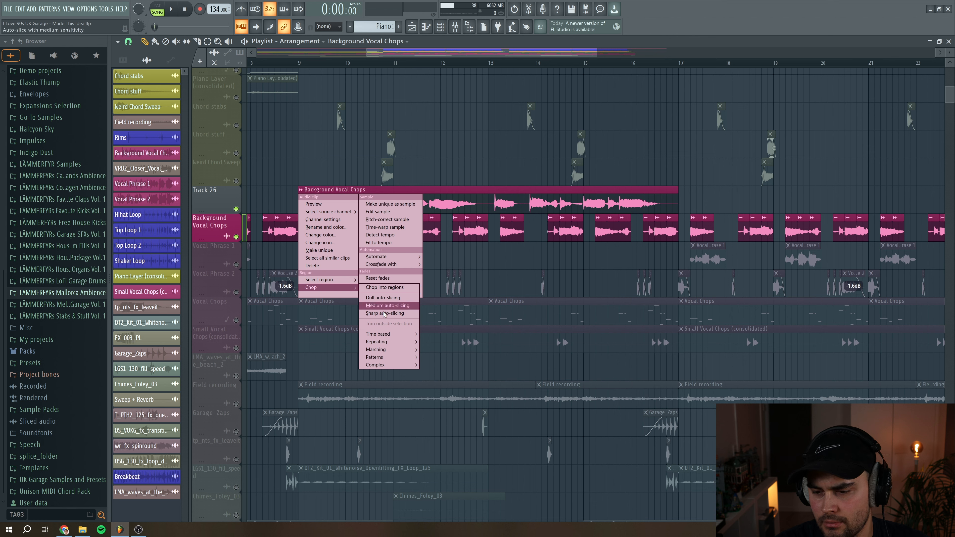
{"action": "mouse_move", "coordinate": [376, 365]}
{"action": "left_click", "coordinate": [437, 367]}
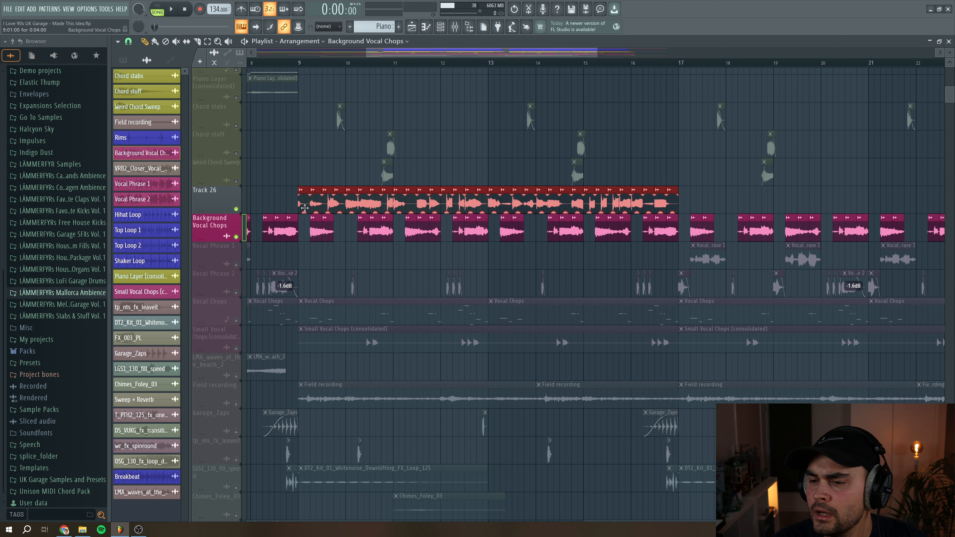
- Remove the chopped clips from Track 26 and delete that track
{"action": "right_click", "coordinate": [300, 204]}
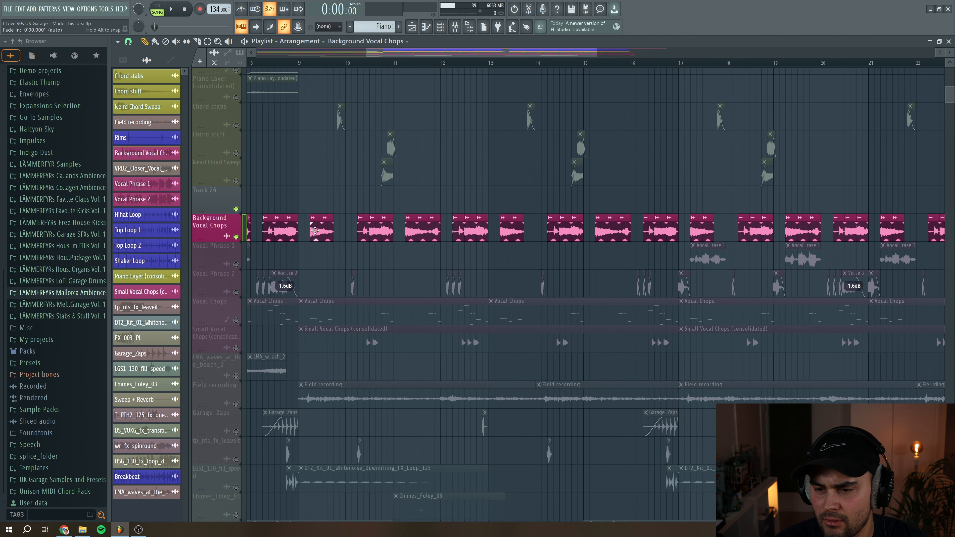
{"action": "right_click", "coordinate": [217, 188]}
{"action": "left_click", "coordinate": [229, 365]}
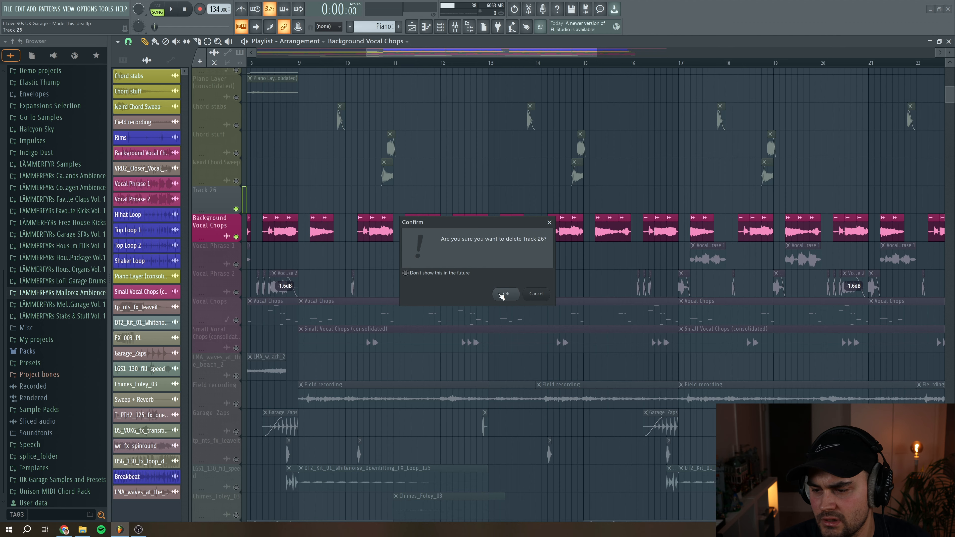
{"action": "left_click", "coordinate": [503, 294]}
- Play the soloed Background Vocal Chops from bar 9, and view the RC-20 Retro Color settings on the Vocal Chops mixer track
{"action": "left_click", "coordinate": [315, 65]}
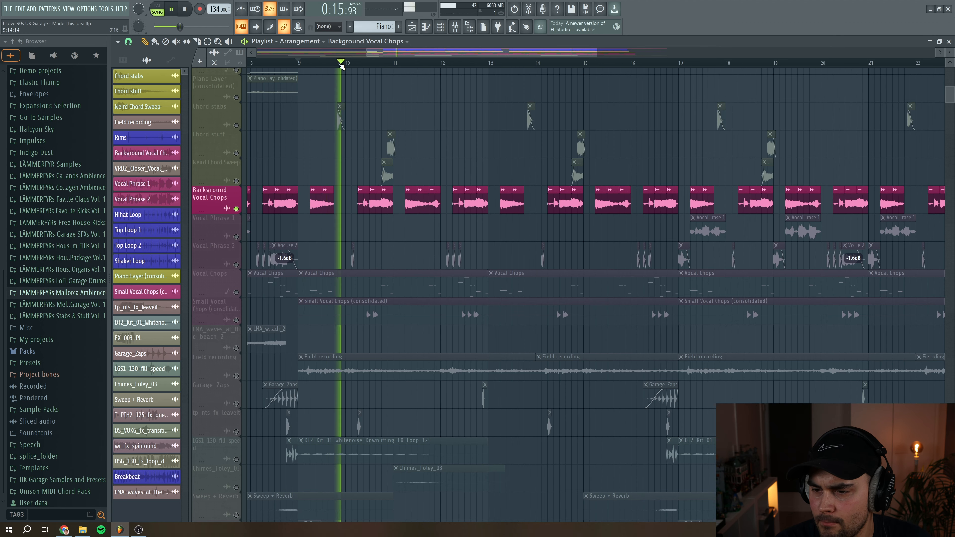
{"action": "key", "text": "space"}
{"action": "key", "text": "F9"}
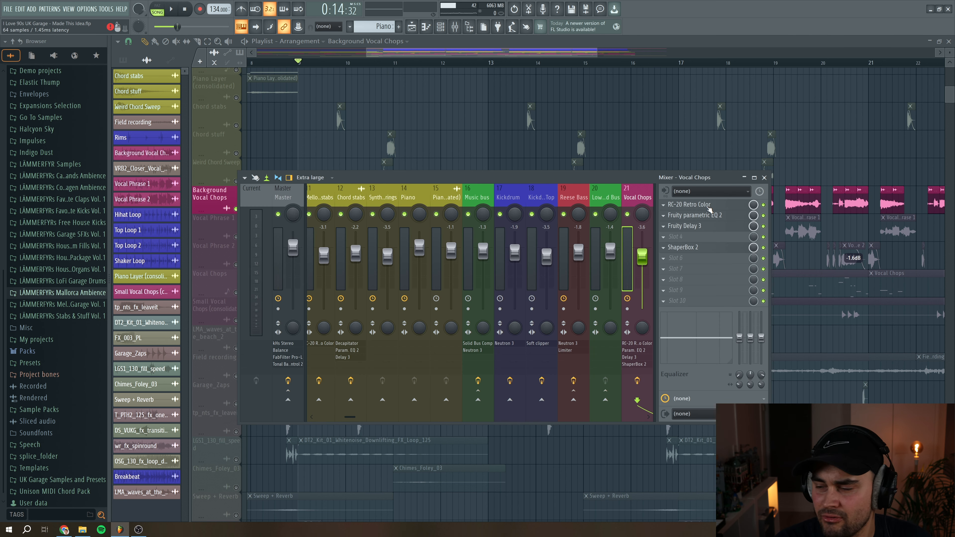
{"action": "left_click", "coordinate": [707, 206]}
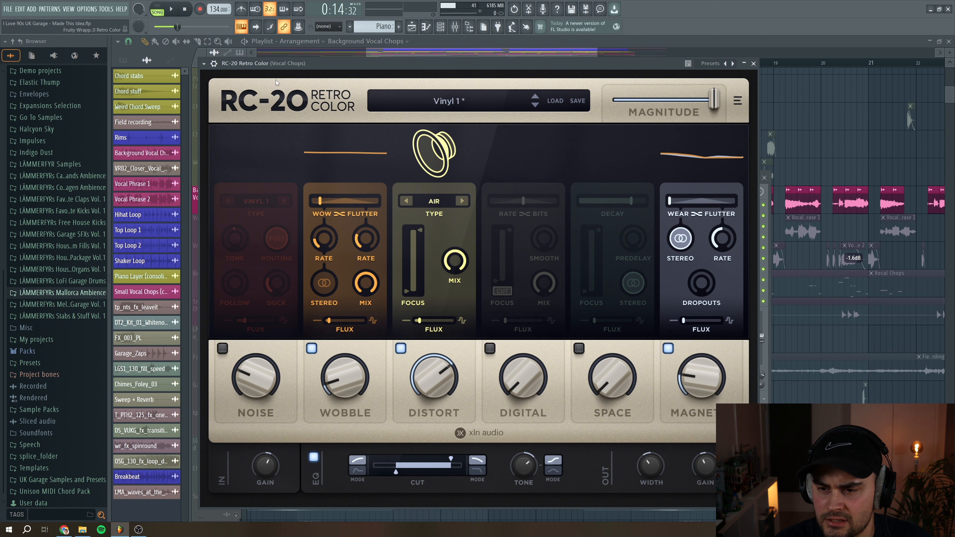
{"action": "left_click", "coordinate": [753, 63]}
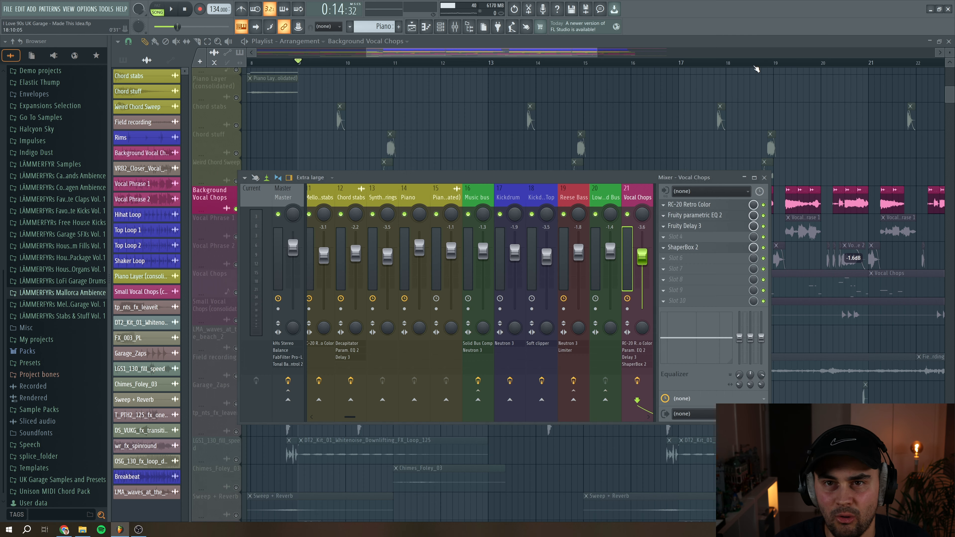
- View the Fruity Parametric EQ 2, Fruity Delay 3 and ShaperBox 2 settings on the Vocal Chops mixer track, and return to the playlist
{"action": "left_click", "coordinate": [698, 216]}
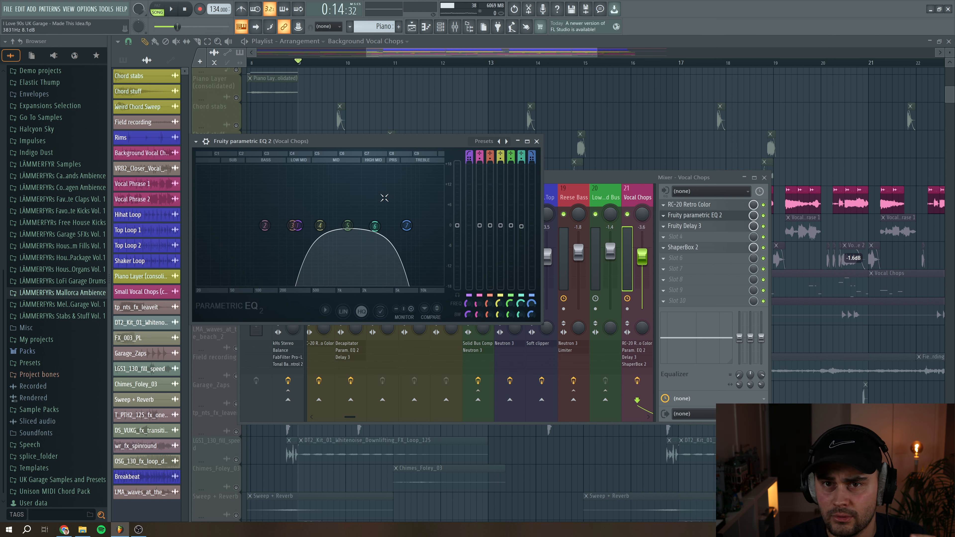
{"action": "left_click", "coordinate": [537, 141]}
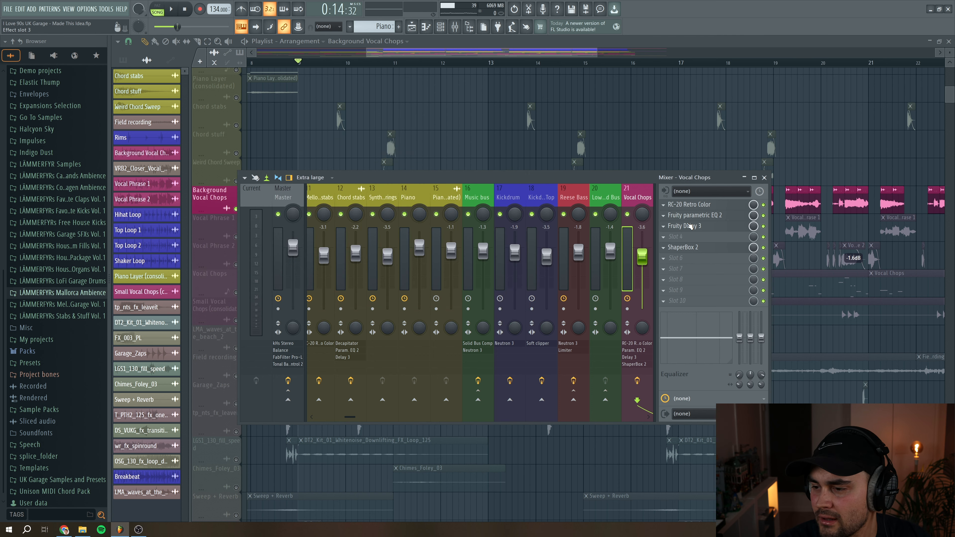
{"action": "left_click", "coordinate": [701, 227]}
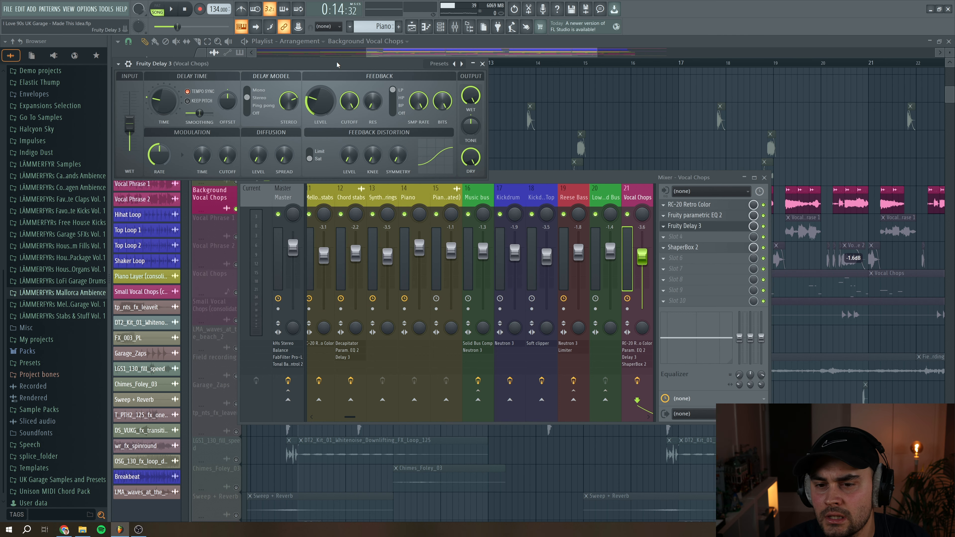
{"action": "left_click_drag", "start_coordinate": [337, 64], "coordinate": [444, 91]}
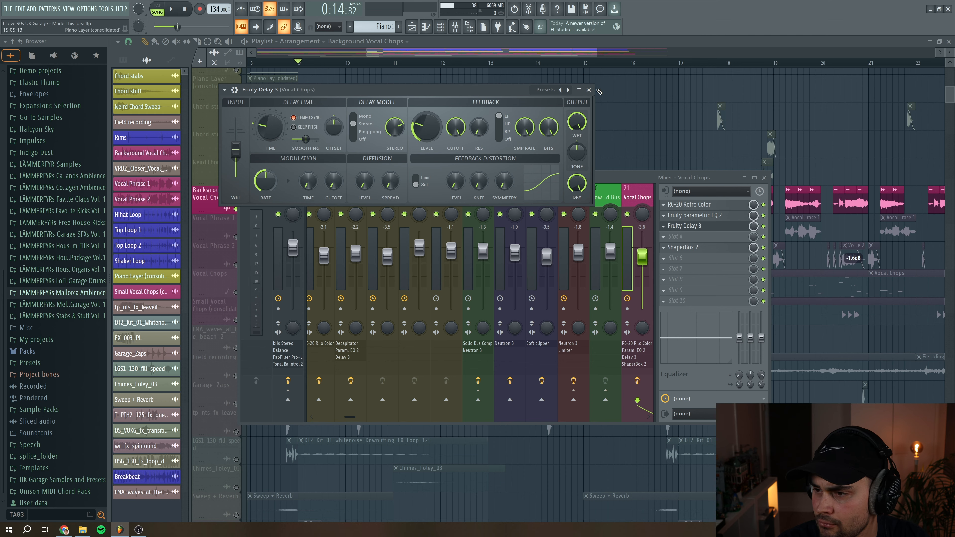
{"action": "left_click", "coordinate": [588, 90]}
{"action": "left_click", "coordinate": [682, 247]}
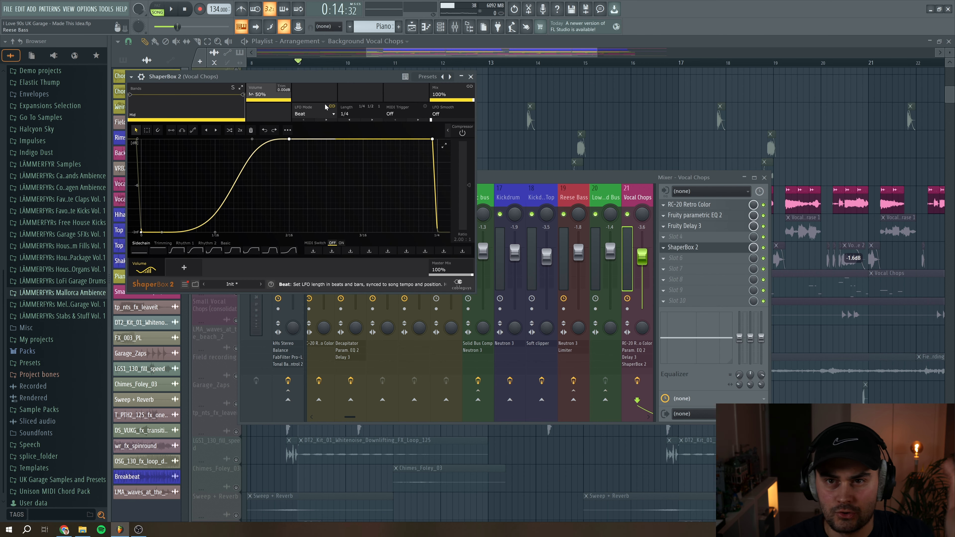
{"action": "left_click", "coordinate": [470, 76]}
{"action": "key", "text": "F9"}
- Unmute the Vocal Chops track, open its pattern in the piano roll and play it from bar 9
{"action": "mouse_move", "coordinate": [399, 52]}
{"action": "left_mouse_down"}
{"action": "mouse_move", "coordinate": [465, 55]}
{"action": "mouse_move", "coordinate": [401, 55]}
{"action": "left_mouse_up"}
{"action": "left_click", "coordinate": [236, 264]}
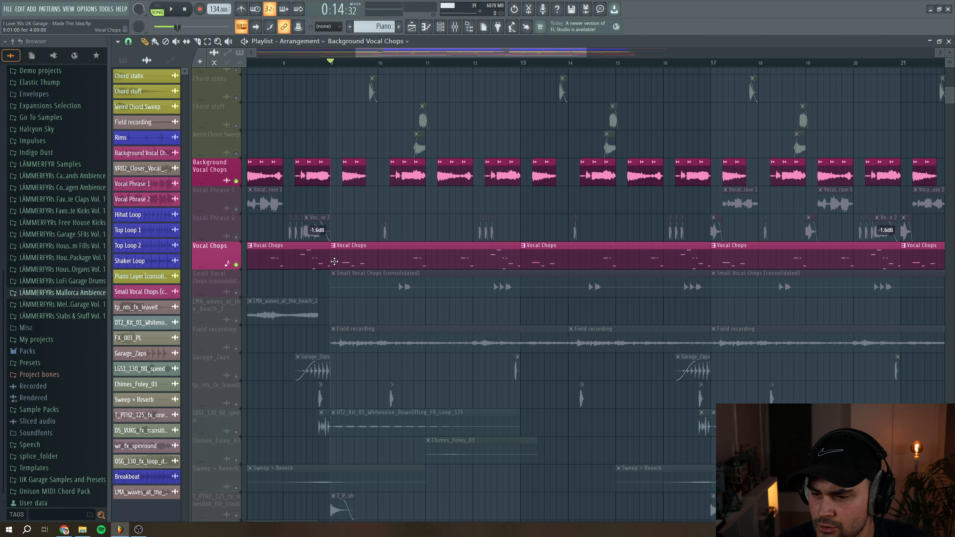
{"action": "double_click", "coordinate": [362, 256]}
{"action": "key", "text": "space"}
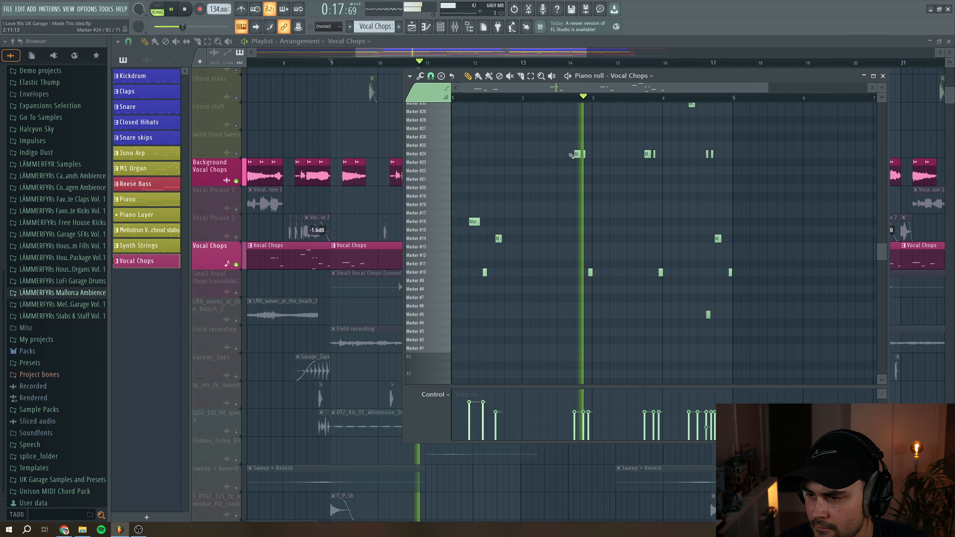
{"action": "key", "text": "space"}
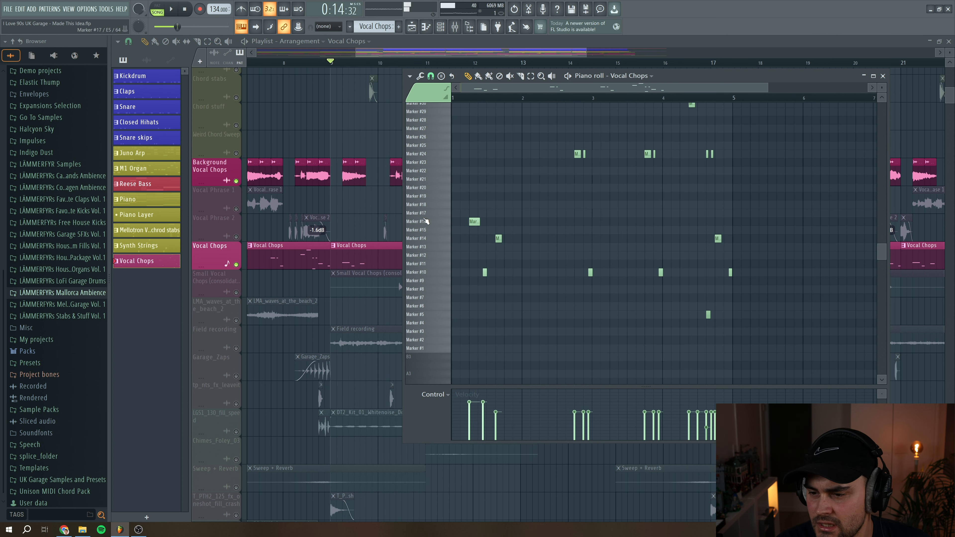
- Open the Slicex instrument of the Vocal Chops channel and audition several slices of its vocal loop
{"action": "left_click", "coordinate": [440, 27]}
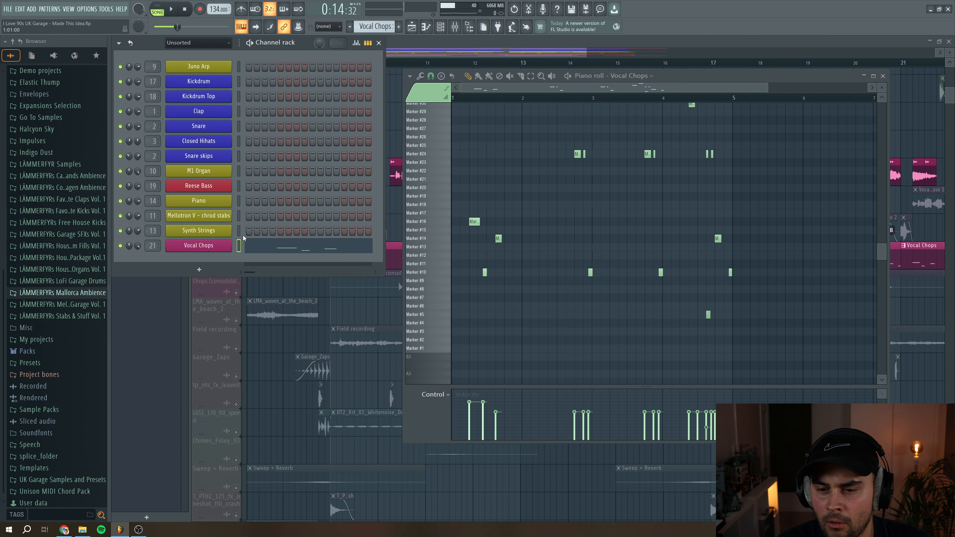
{"action": "left_click", "coordinate": [212, 248]}
{"action": "left_click_drag", "start_coordinate": [339, 115], "coordinate": [374, 95]}
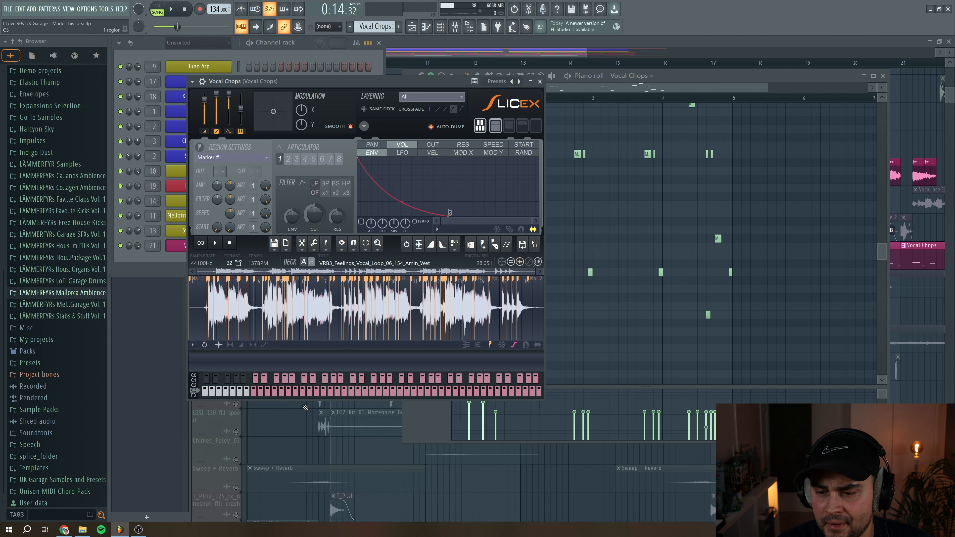
{"action": "left_click", "coordinate": [343, 395]}
{"action": "left_click", "coordinate": [373, 394]}
{"action": "left_click", "coordinate": [381, 393]}
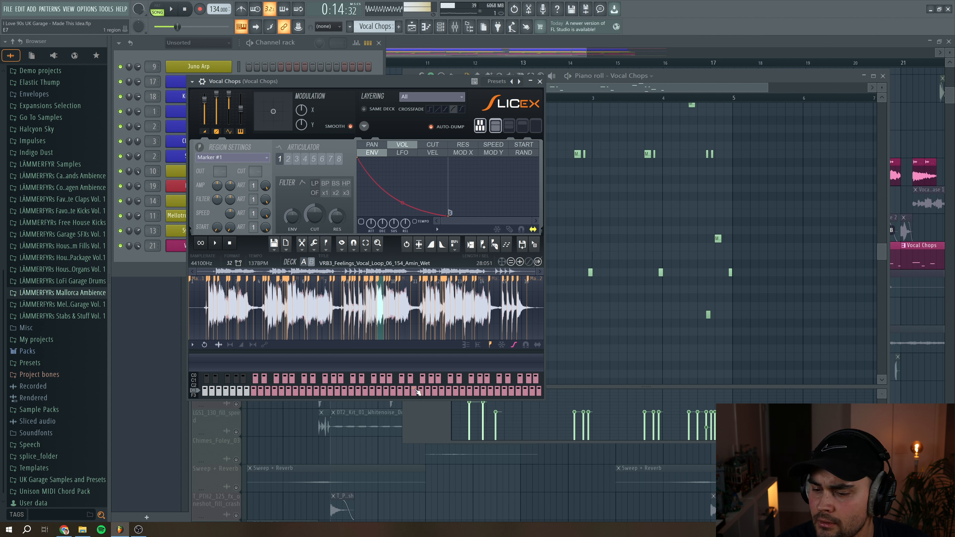
{"action": "left_click", "coordinate": [374, 394]}
{"action": "left_click", "coordinate": [344, 395]}
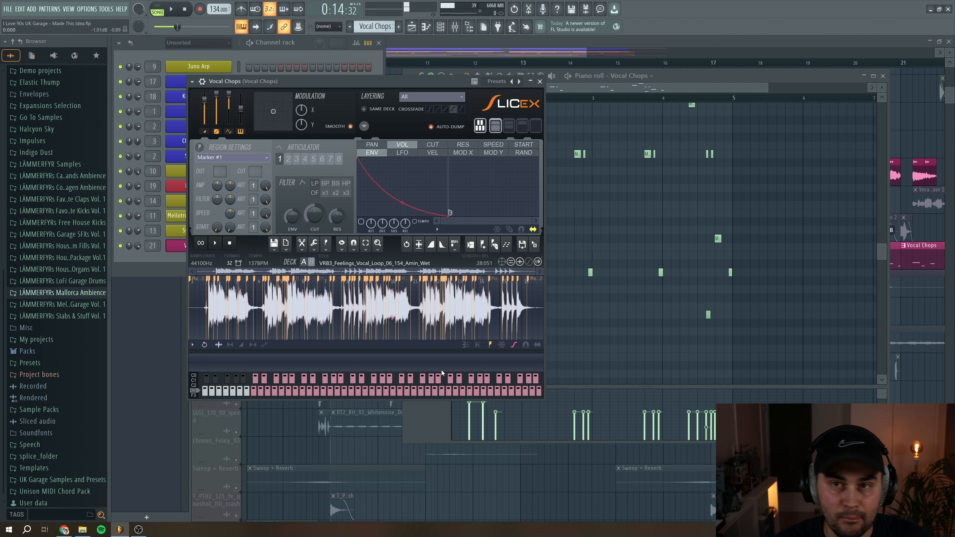
- Look over the Vocal Chops notes in the piano roll, and close the editor windows to return to the playlist
{"action": "left_click", "coordinate": [662, 78]}
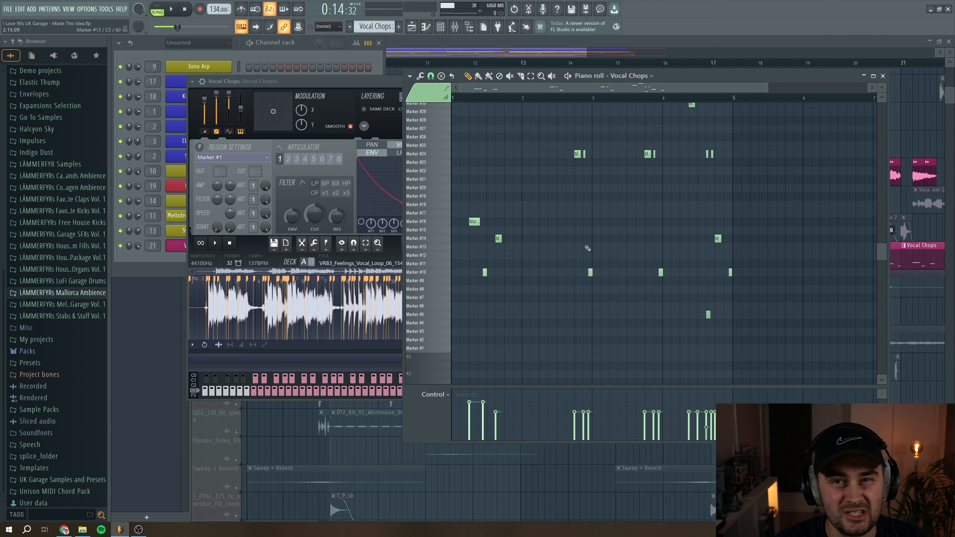
{"action": "scroll", "coordinate": [753, 255], "scroll_direction": "up", "scroll_amount": 5}
{"action": "scroll", "coordinate": [755, 233], "scroll_direction": "down", "scroll_amount": 5}
{"action": "left_click", "coordinate": [884, 76]}
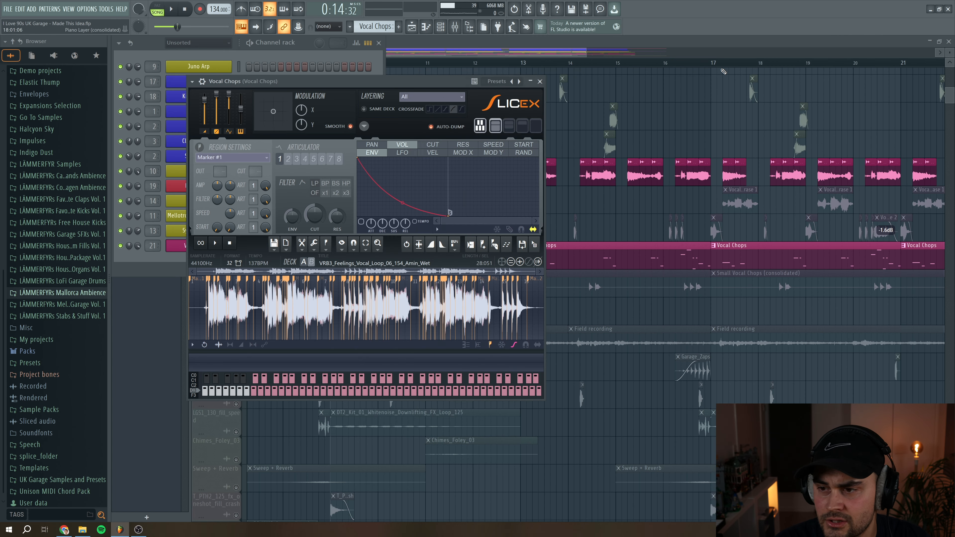
{"action": "left_click", "coordinate": [538, 82]}
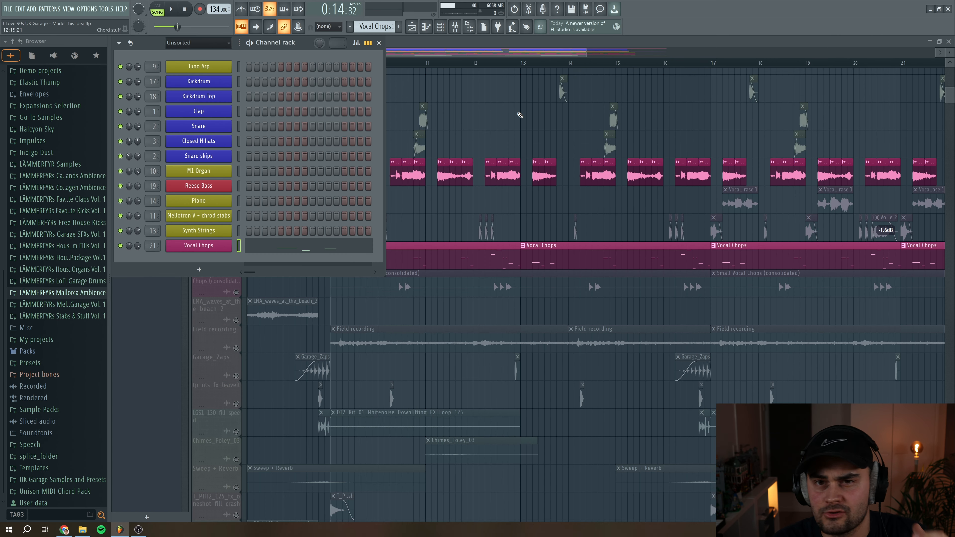
{"action": "left_click", "coordinate": [462, 46]}
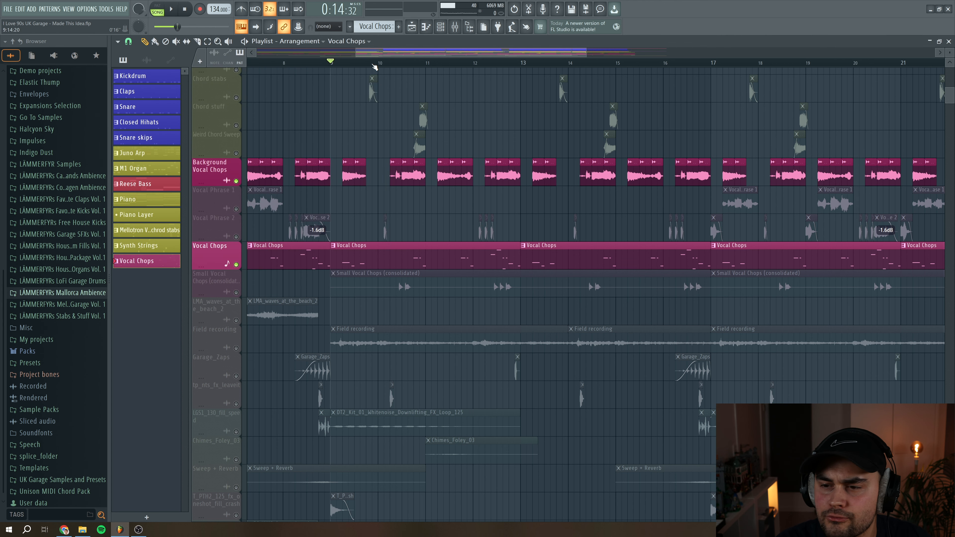
- Examine in the mixer how the Vocal Chops track is routed to the Vocal Bus, and return to the playlist
{"action": "left_click", "coordinate": [455, 26]}
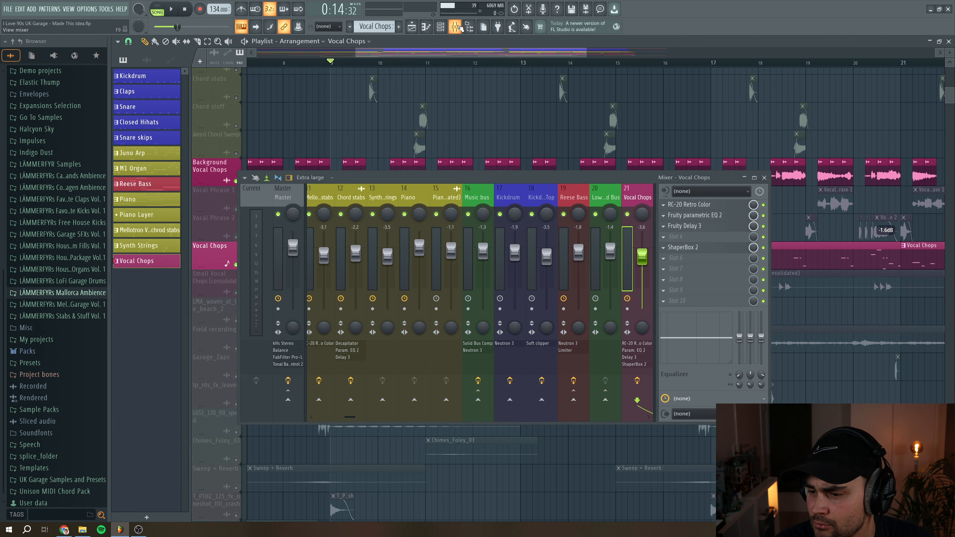
{"action": "scroll", "coordinate": [632, 189], "scroll_direction": "down", "scroll_amount": 3}
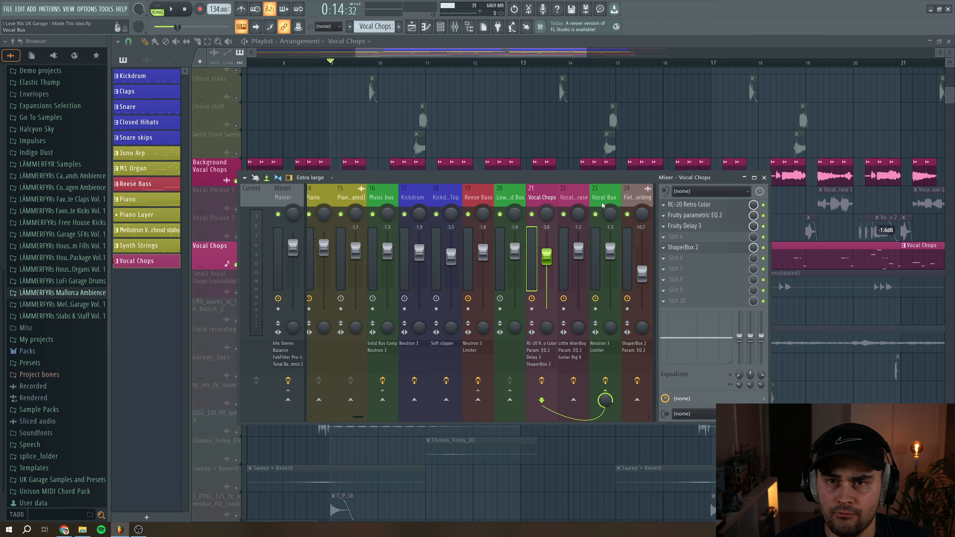
{"action": "key", "text": "F9"}
- Unmute the Small Vocal Chops track and play the playlist from around bar 10 to hear it
{"action": "scroll", "coordinate": [607, 202], "scroll_direction": "down", "scroll_amount": 2}
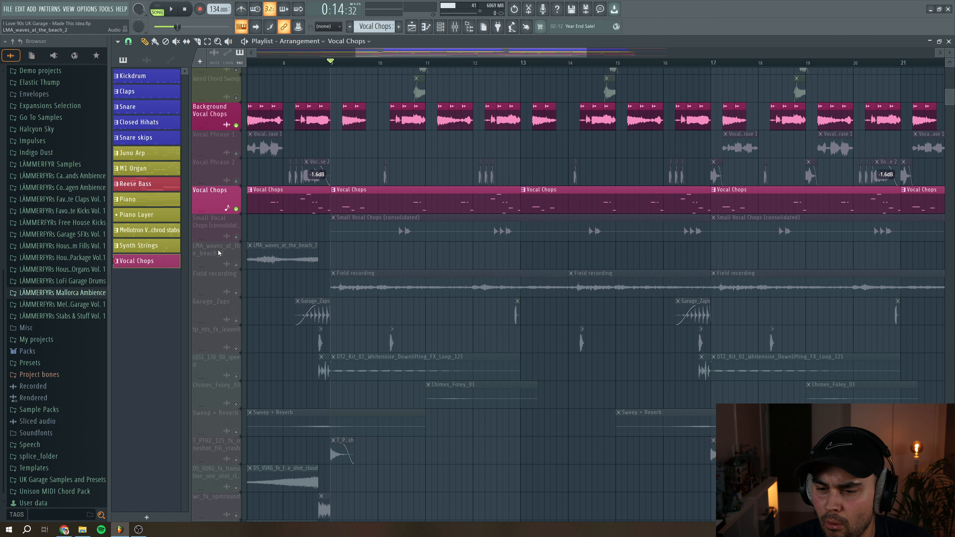
{"action": "left_click", "coordinate": [236, 236]}
{"action": "left_click", "coordinate": [385, 63]}
{"action": "key", "text": "space"}
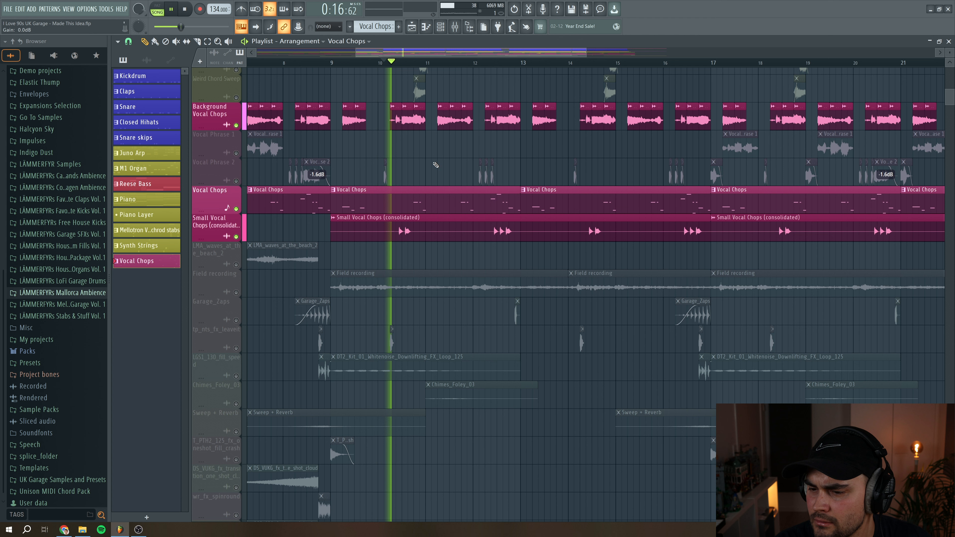
{"action": "left_click", "coordinate": [236, 236], "text": "ctrl"}
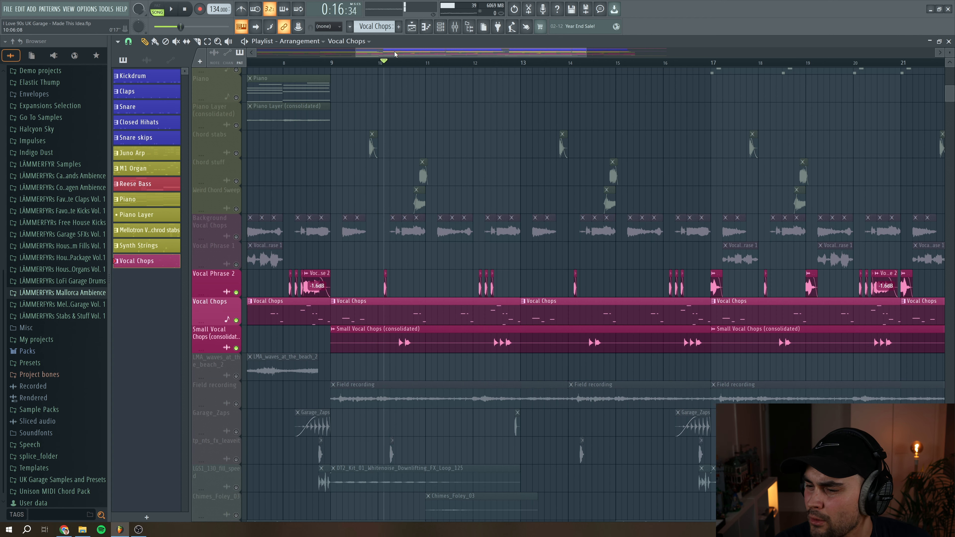
- Solo the Vocal Phrase 1 track, unmute Vocal Phrase 2 with it, and play both from bar 17
{"action": "left_click_drag", "start_coordinate": [413, 53], "coordinate": [309, 46]}
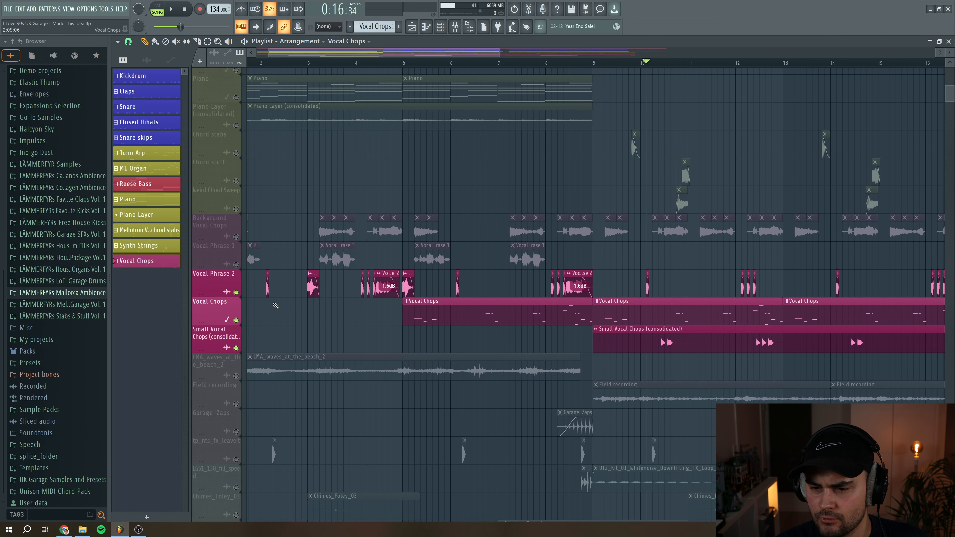
{"action": "left_click", "coordinate": [236, 265], "text": "ctrl"}
{"action": "left_click_drag", "start_coordinate": [451, 54], "coordinate": [417, 54]}
{"action": "left_click", "coordinate": [236, 293]}
{"action": "left_click_drag", "start_coordinate": [348, 55], "coordinate": [490, 55]}
{"action": "left_click", "coordinate": [468, 63]}
{"action": "key", "text": "space"}
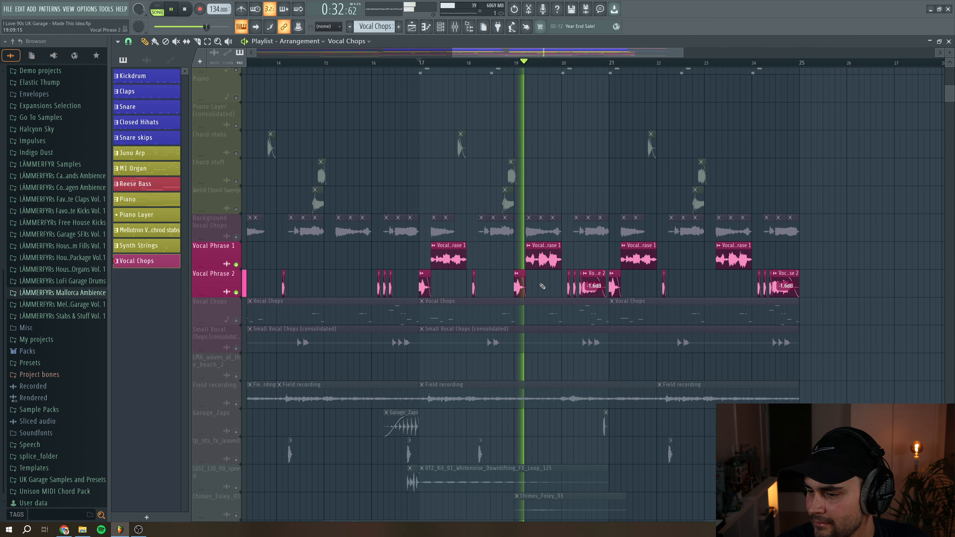
{"action": "key", "text": "space"}
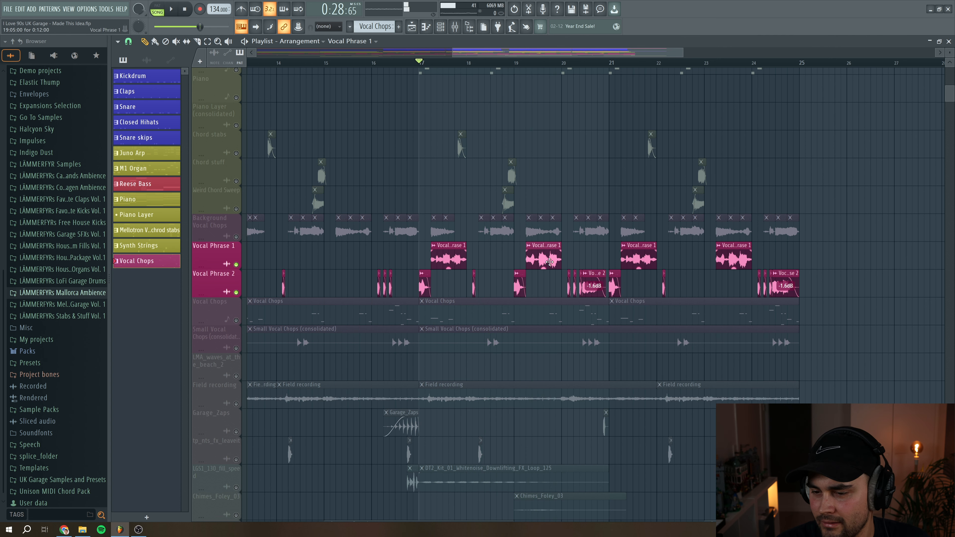
- Open the Vocal Phrase 1 clip to audition its sample, and show its Vocal Phrase track in the mixer
{"action": "double_click", "coordinate": [550, 262]}
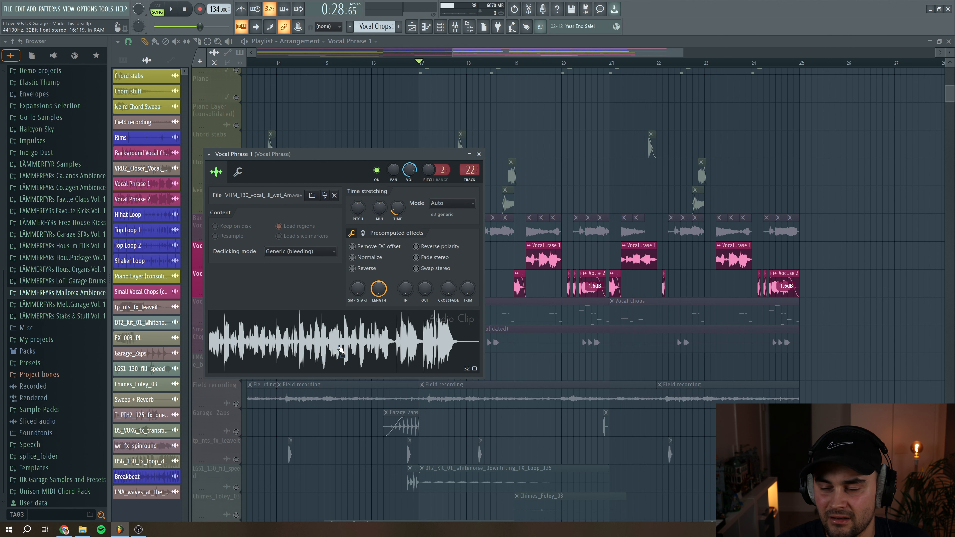
{"action": "left_click", "coordinate": [340, 350]}
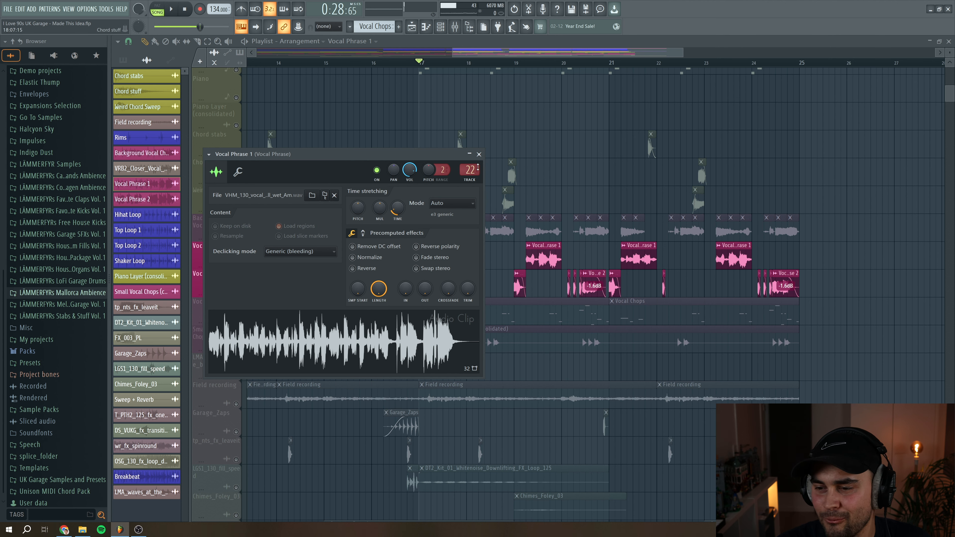
{"action": "key", "text": "F9"}
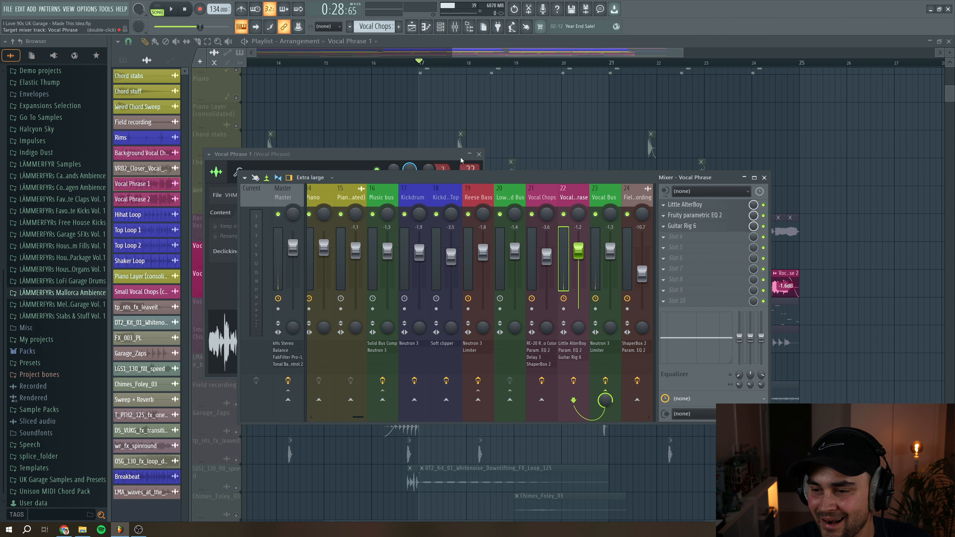
{"action": "left_click", "coordinate": [478, 155]}
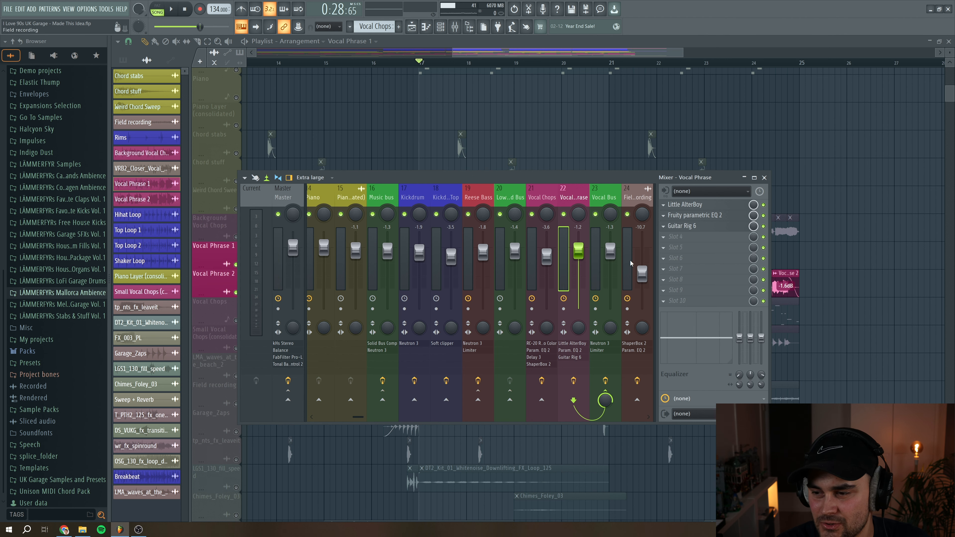
- View the Little AlterBoy settings on the Vocal Phrase mixer track, and compare playback with the effect bypassed and enabled
{"action": "left_click", "coordinate": [710, 205]}
{"action": "left_click_drag", "start_coordinate": [267, 65], "coordinate": [500, 126]}
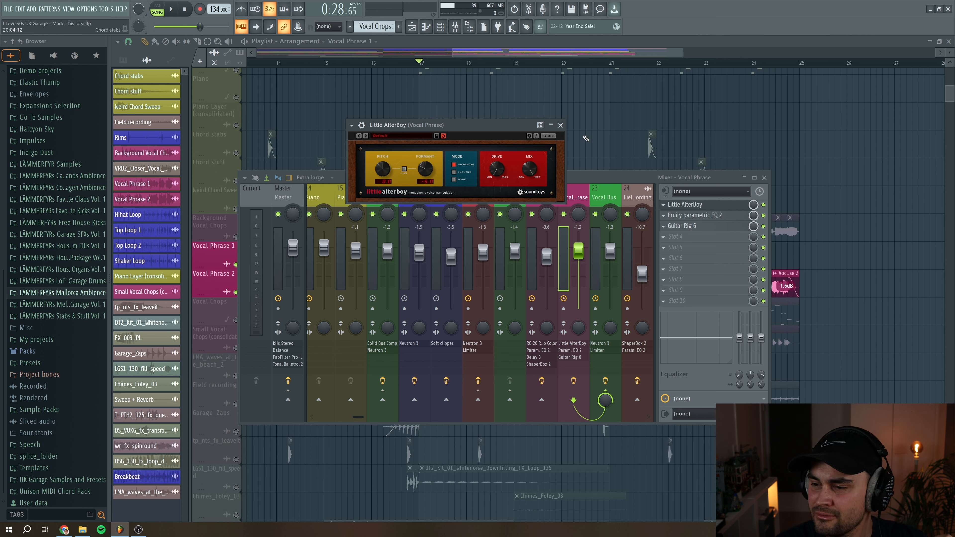
{"action": "left_click", "coordinate": [561, 125]}
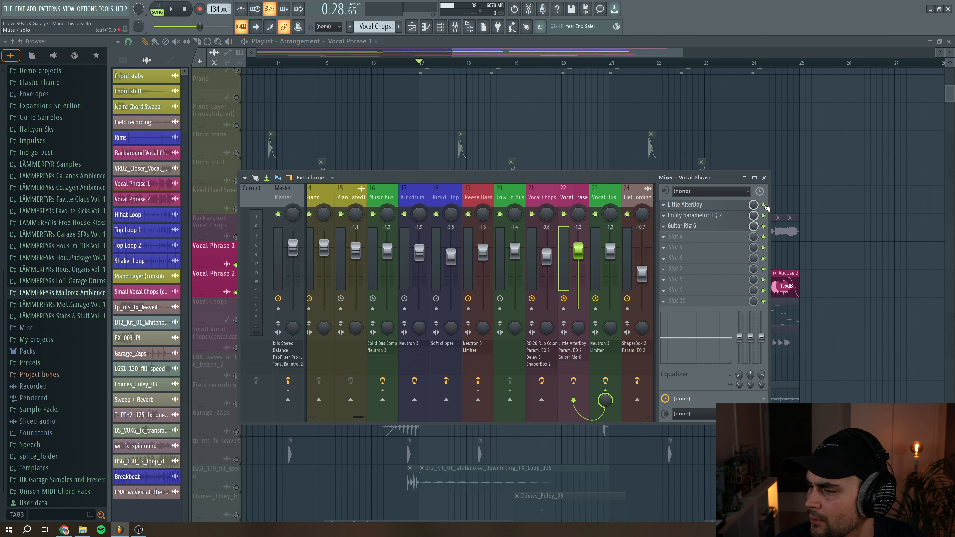
{"action": "key", "text": "space"}
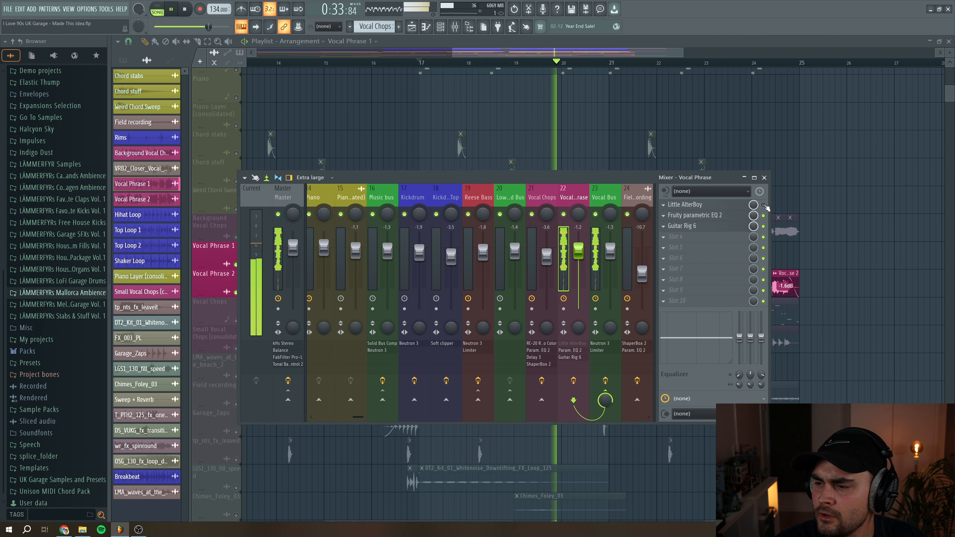
{"action": "key", "text": "space"}
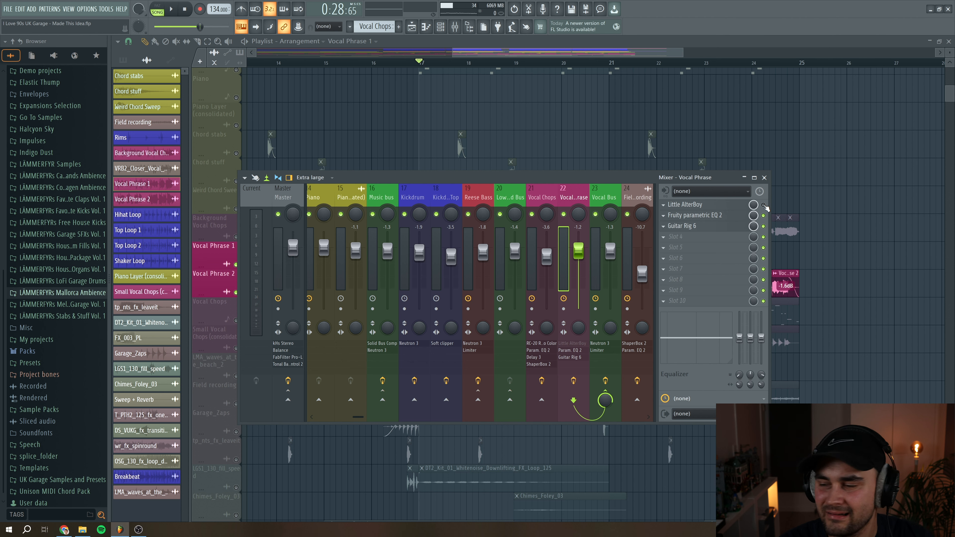
{"action": "key", "text": "space"}
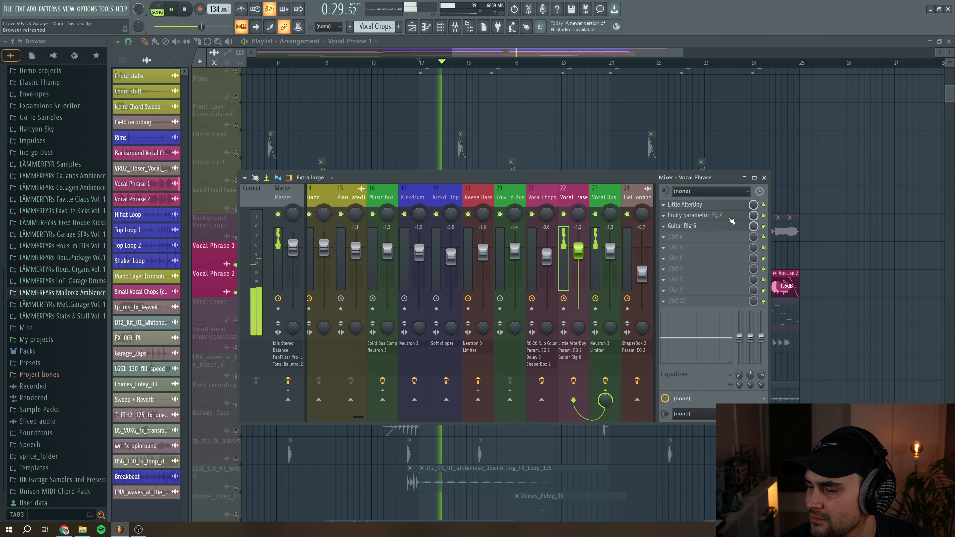
{"action": "key", "text": "space"}
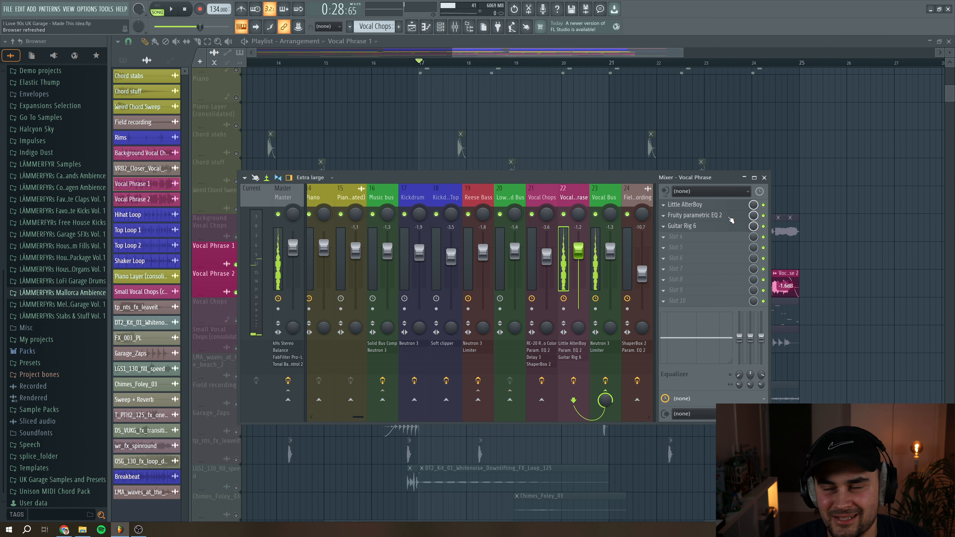
- View the Fruity Parametric EQ 2 curve and the Guitar Rig 6 effect chain on the Vocal Phrase mixer track
{"action": "left_click", "coordinate": [730, 219]}
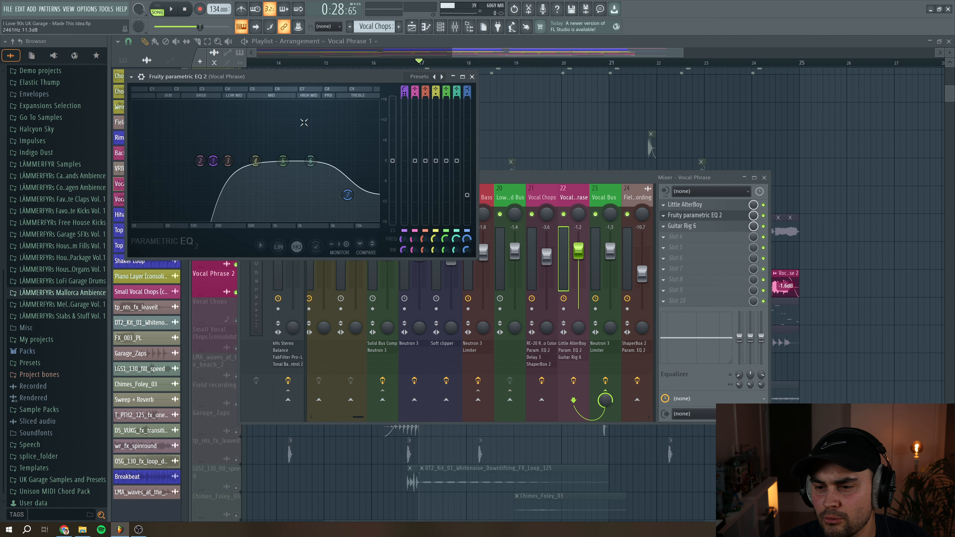
{"action": "left_click", "coordinate": [472, 77]}
{"action": "left_click", "coordinate": [706, 225]}
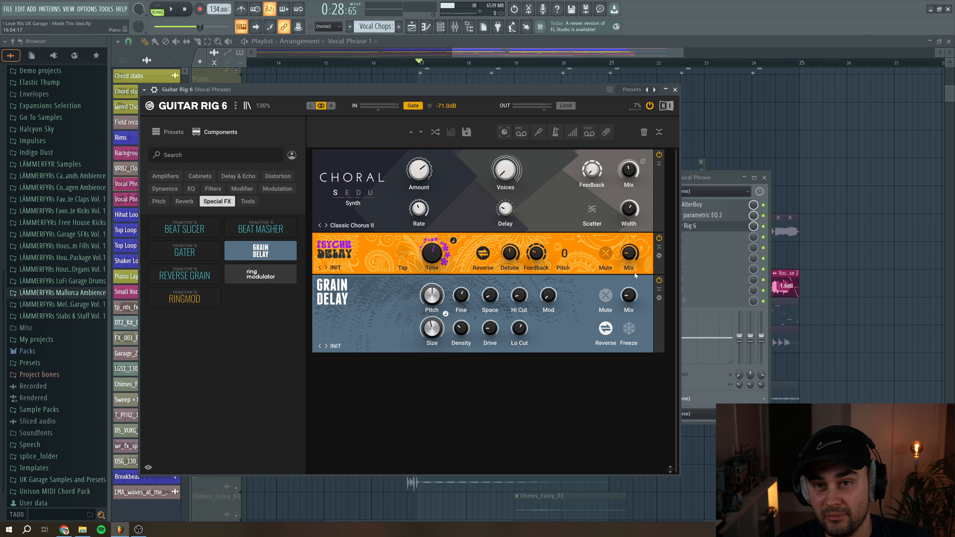
{"action": "left_click", "coordinate": [675, 90]}
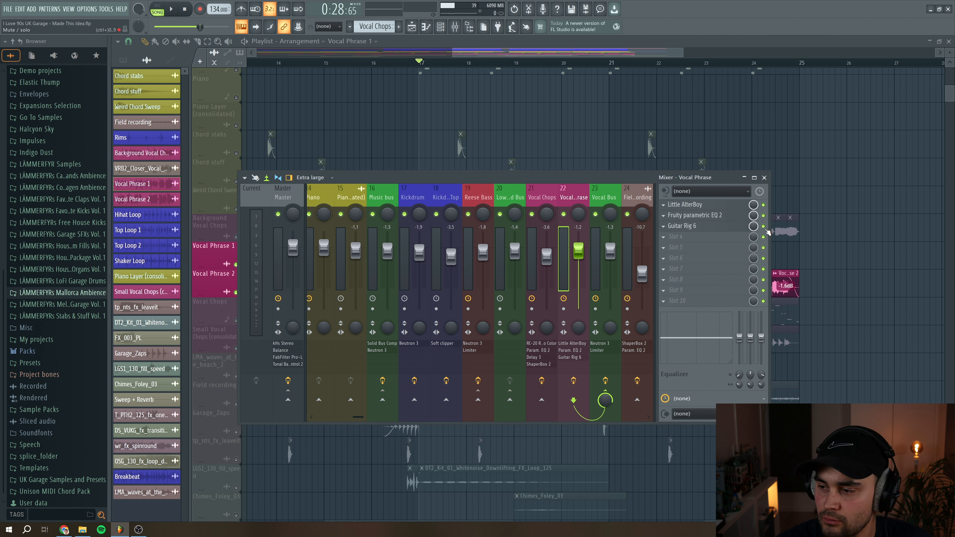
- Compare the vocal phrases with Guitar Rig 6 bypassed and enabled during playback
{"action": "key", "text": "space"}
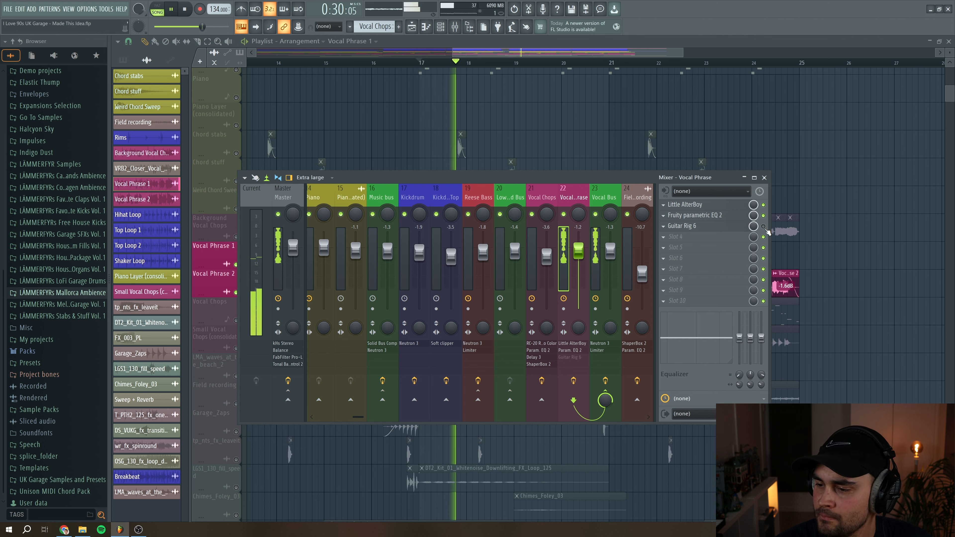
{"action": "key", "text": "space"}
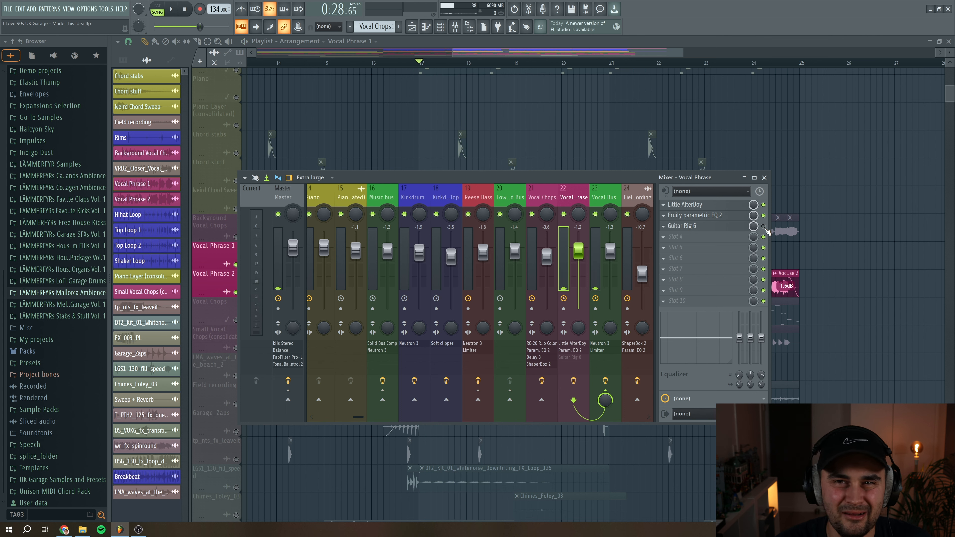
{"action": "key", "text": "space"}
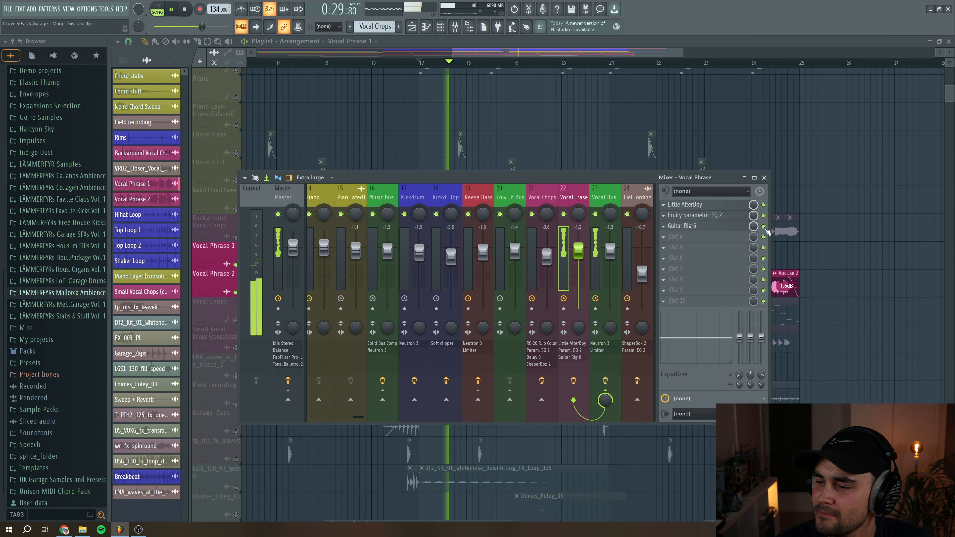
{"action": "key", "text": "space"}
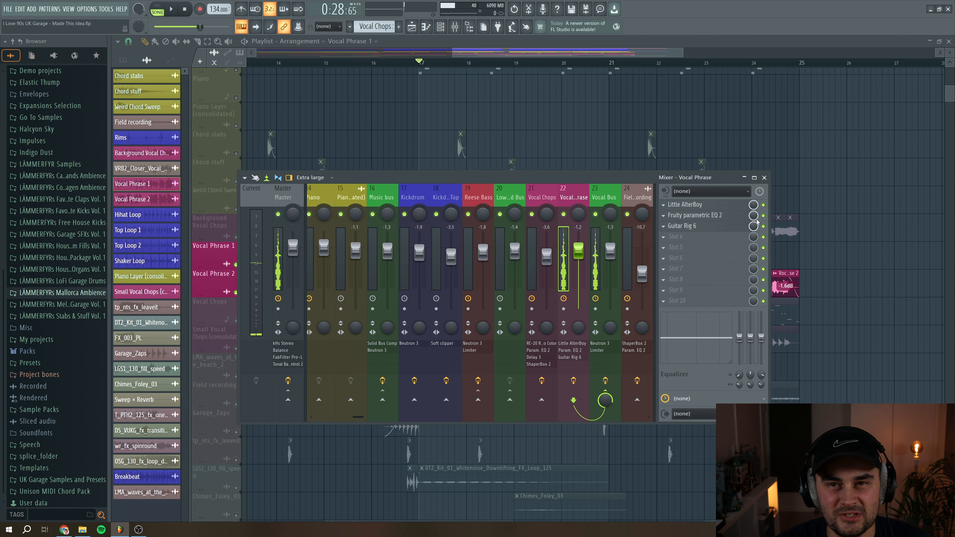
- Unmute the Vocal Chops, Small Vocal Chops and Background Vocal Chops tracks, and play all the vocals together from bar 17
{"action": "left_click_drag", "start_coordinate": [456, 55], "coordinate": [296, 55]}
{"action": "left_click", "coordinate": [236, 320]}
{"action": "left_click", "coordinate": [236, 348]}
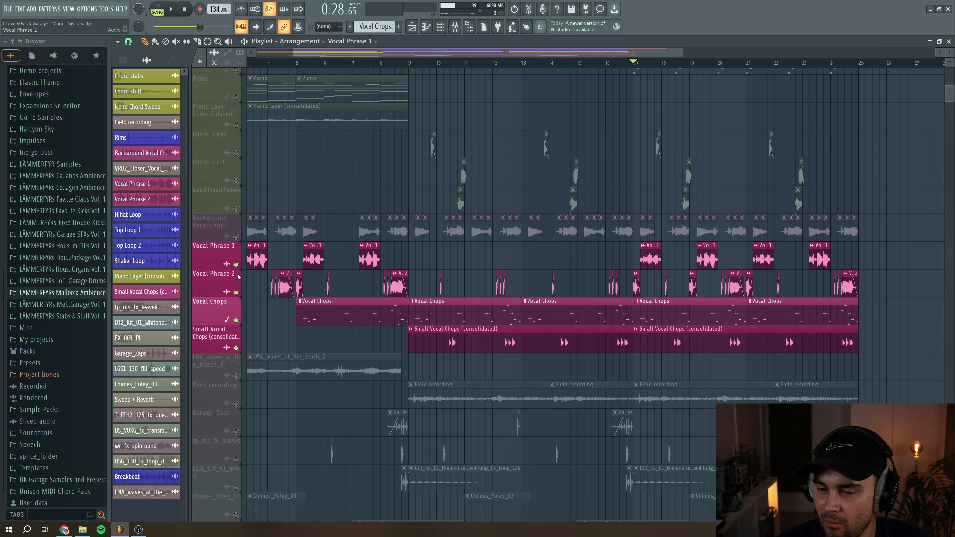
{"action": "left_click", "coordinate": [236, 236]}
{"action": "left_click_drag", "start_coordinate": [641, 55], "coordinate": [700, 55]}
{"action": "key", "text": "space"}
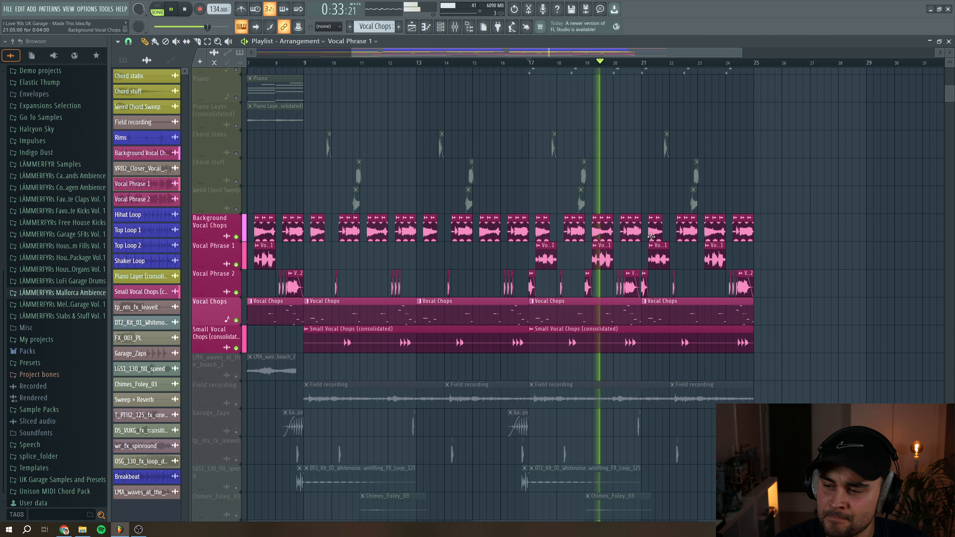
{"action": "key", "text": "space"}
- Unmute the effects tracks in the playlist from Field recording through OSG_130_fx_loop_dub_rise
{"action": "scroll", "coordinate": [564, 263], "scroll_direction": "down", "scroll_amount": 4}
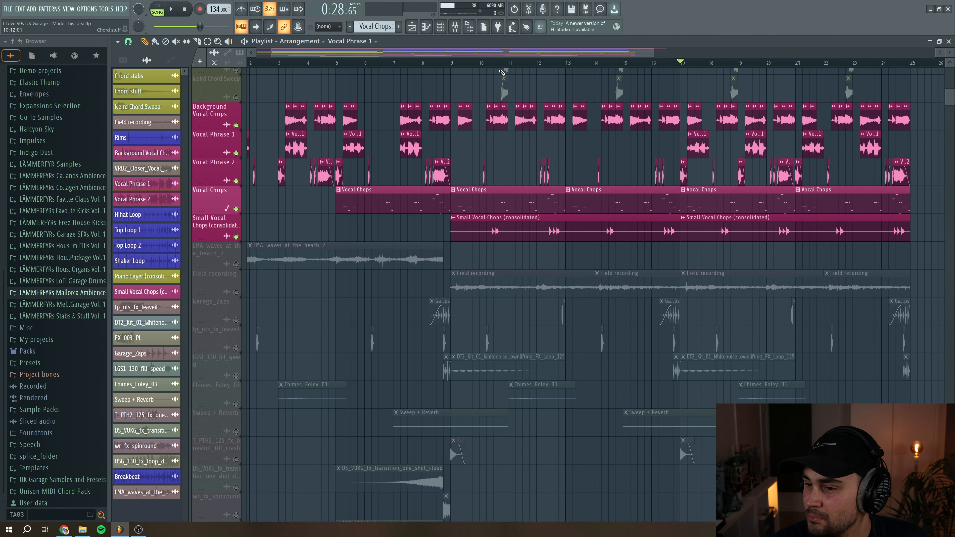
{"action": "scroll", "coordinate": [617, 295], "scroll_direction": "left", "scroll_amount": 2}
{"action": "scroll", "coordinate": [617, 296], "scroll_direction": "down", "scroll_amount": 2}
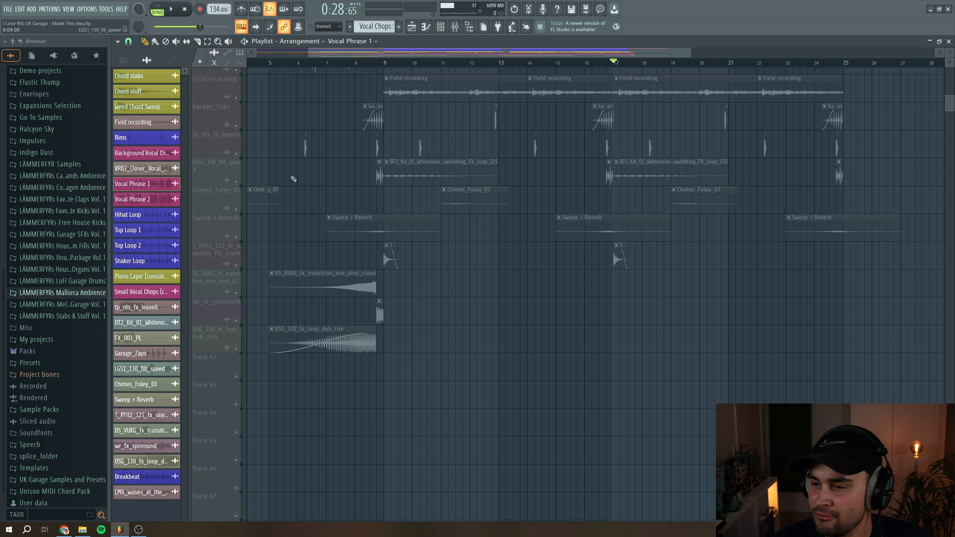
{"action": "scroll", "coordinate": [365, 252], "scroll_direction": "up", "scroll_amount": 4}
{"action": "left_click_drag", "start_coordinate": [235, 265], "coordinate": [238, 362]}
{"action": "scroll", "coordinate": [238, 277], "scroll_direction": "down", "scroll_amount": 2}
{"action": "left_click_drag", "start_coordinate": [236, 264], "coordinate": [241, 407]}
{"action": "scroll", "coordinate": [437, 362], "scroll_direction": "up", "scroll_amount": 1}
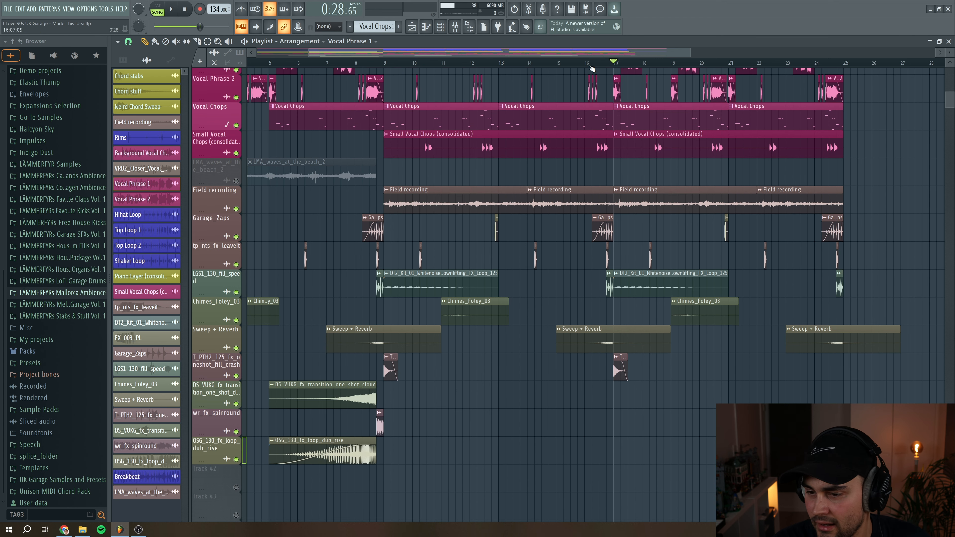
- Play the vocals and effects tracks together from around bar 16
{"action": "left_click", "coordinate": [589, 62]}
{"action": "key", "text": "space"}
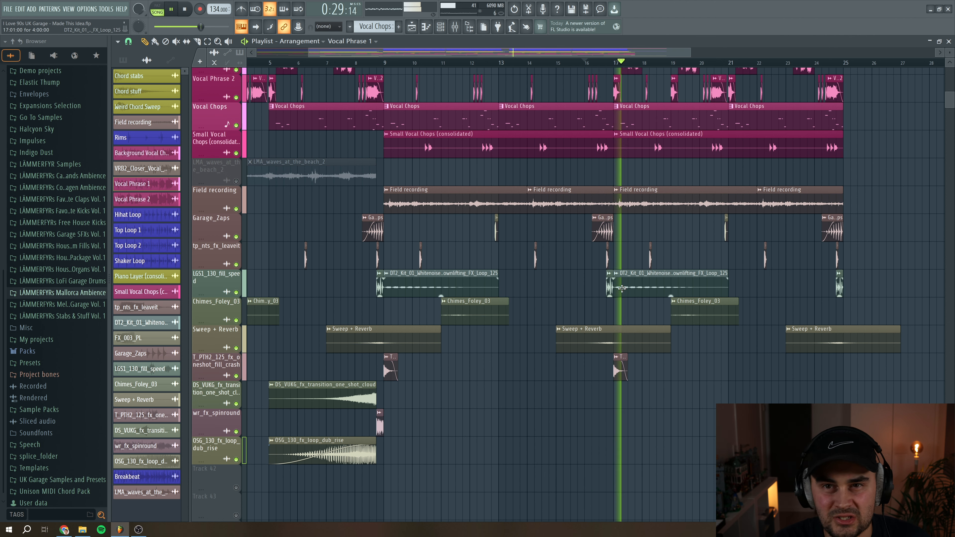
{"action": "key", "text": "space"}
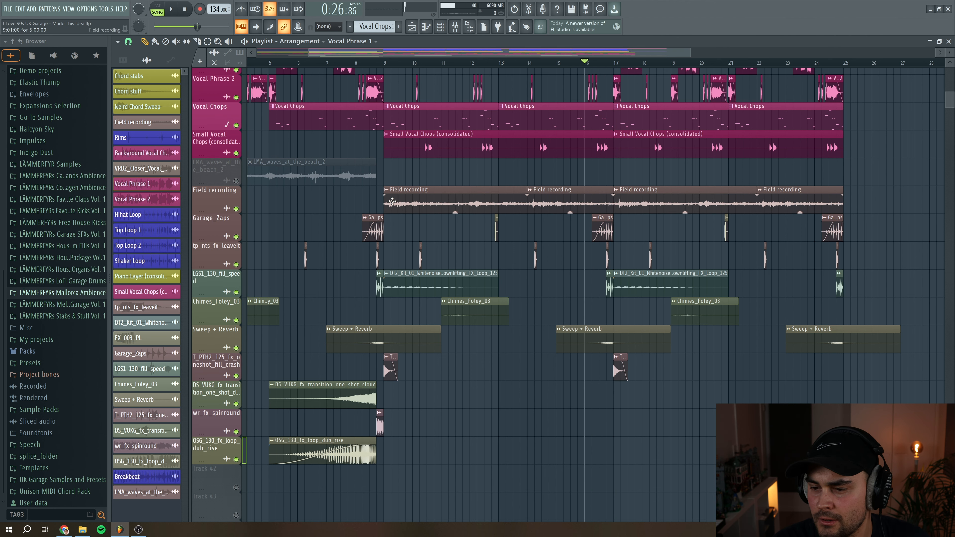
- Unmute and solo the LMA_waves_at_the_beach_2 track, and play it from bar 1 with its clip's sample settings open
{"action": "left_click", "coordinate": [236, 181]}
{"action": "left_click", "coordinate": [255, 50]}
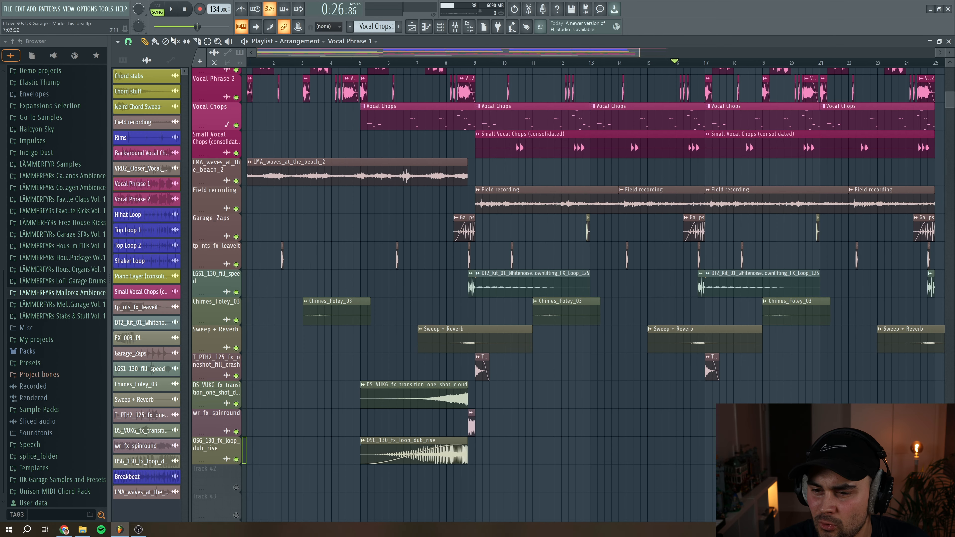
{"action": "left_click", "coordinate": [265, 62]}
{"action": "left_click", "coordinate": [236, 181], "text": "ctrl"}
{"action": "key", "text": "space"}
{"action": "double_click", "coordinate": [326, 169]}
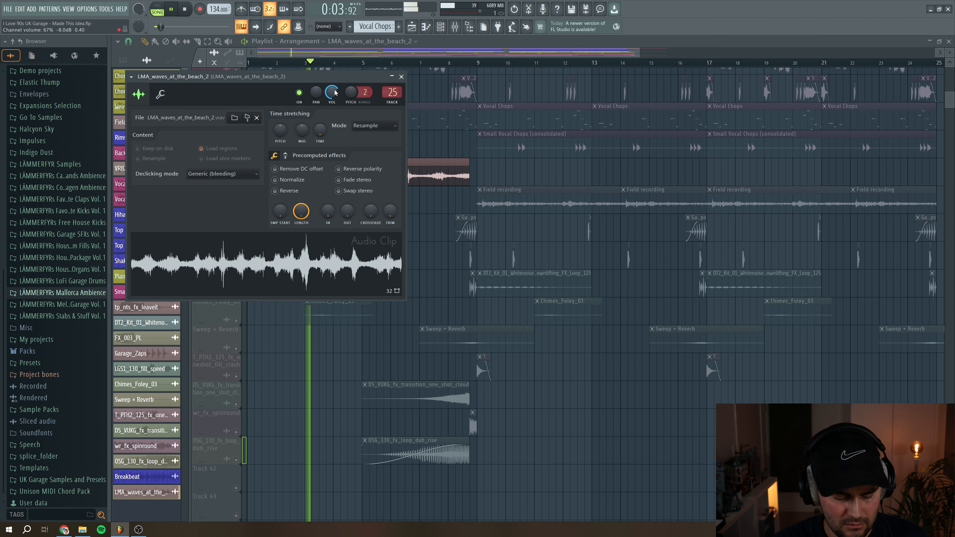
{"action": "key", "text": "space"}
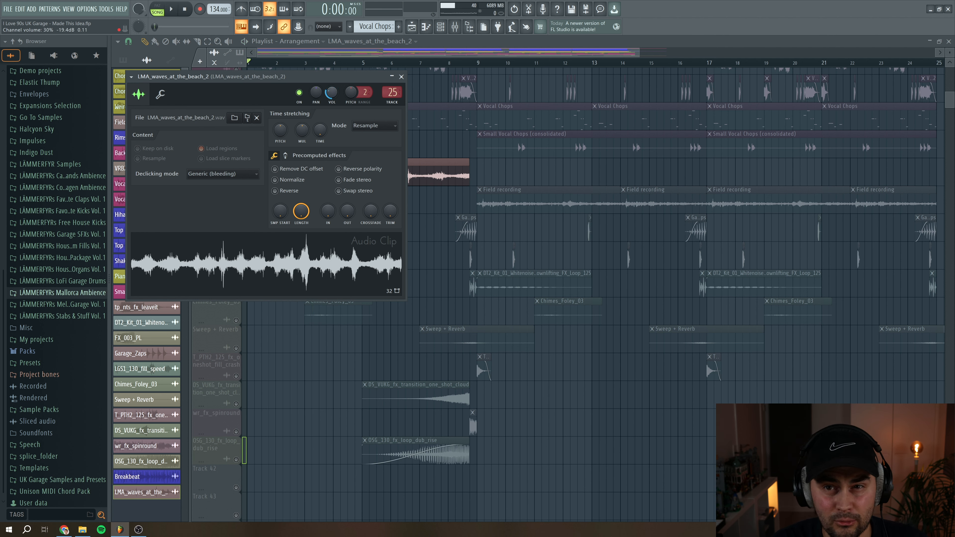
- Close the beach clip's sample settings, solo the Field recording track in the playlist, and play it from bar 9
{"action": "left_click_drag", "start_coordinate": [295, 262], "coordinate": [431, 301]}
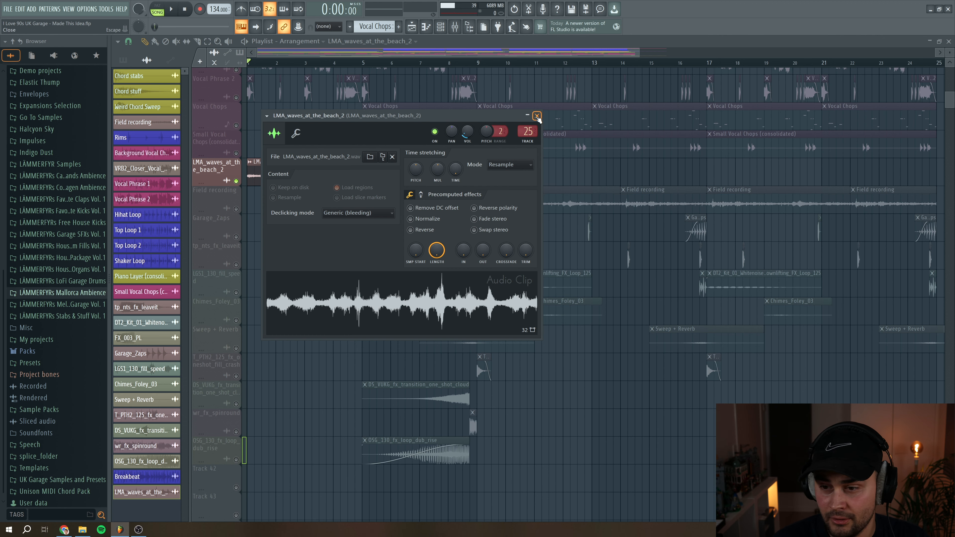
{"action": "left_click", "coordinate": [536, 116]}
{"action": "scroll", "coordinate": [242, 217], "scroll_direction": "right", "scroll_amount": 5}
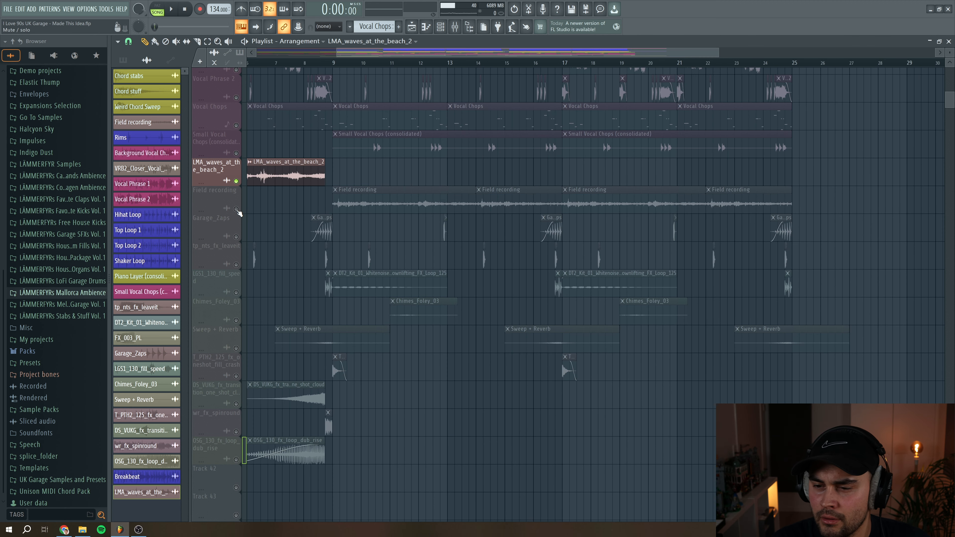
{"action": "left_click", "coordinate": [236, 209]}
{"action": "key", "text": "space"}
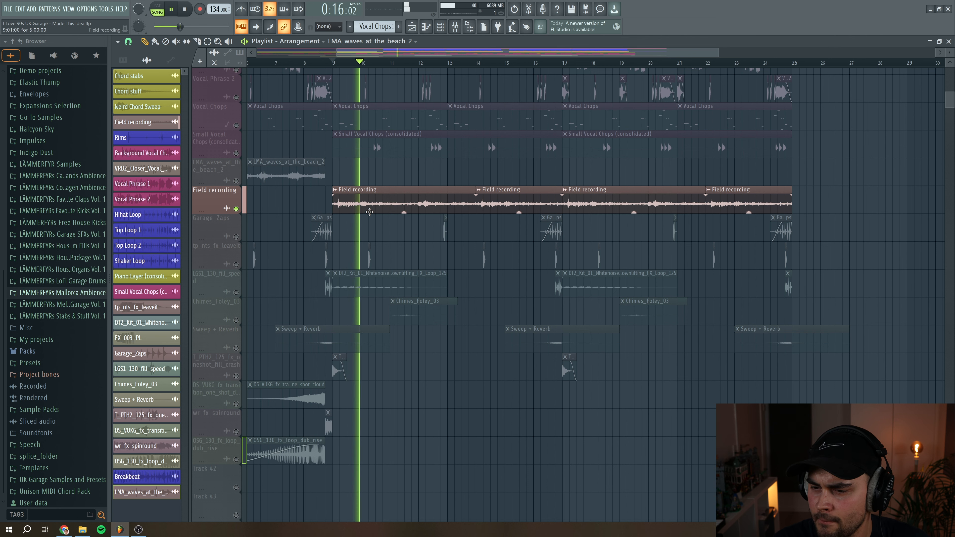
- Set the Field recording mixer channel's volume to -3.0 dB and play the soloed track from bar 9
{"action": "key", "text": "space"}
{"action": "key", "text": "F9"}
{"action": "left_click_drag", "start_coordinate": [612, 297], "coordinate": [610, 256]}
{"action": "key", "text": "space"}
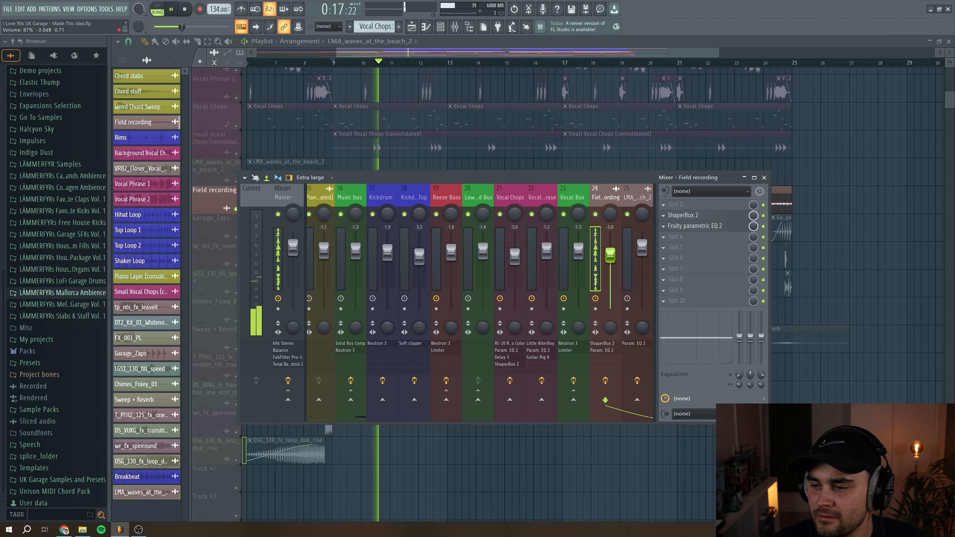
- Bypass ShaperBox 2 and Fruity parametric EQ 2 on the Field recording channel, and play the dry sound from bar 9
{"action": "key", "text": "space"}
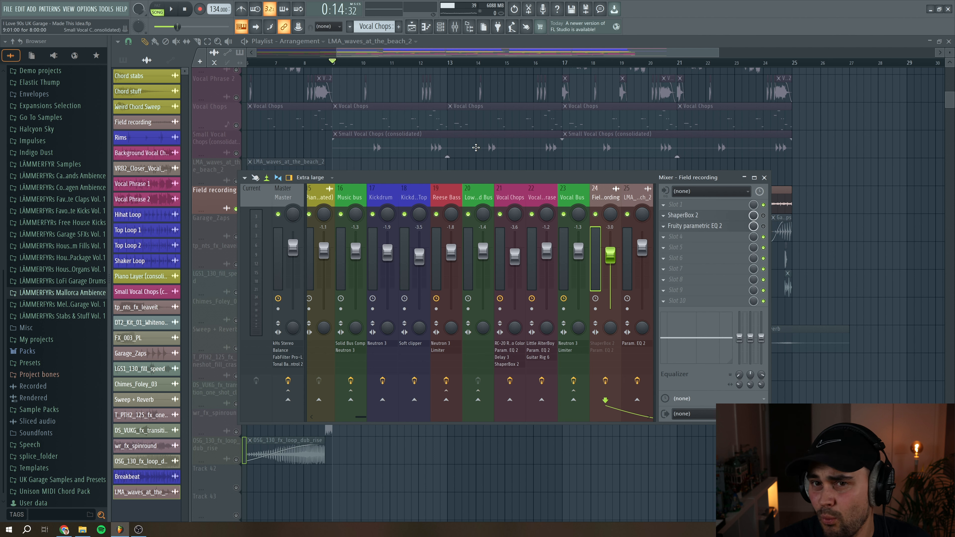
{"action": "key", "text": "space"}
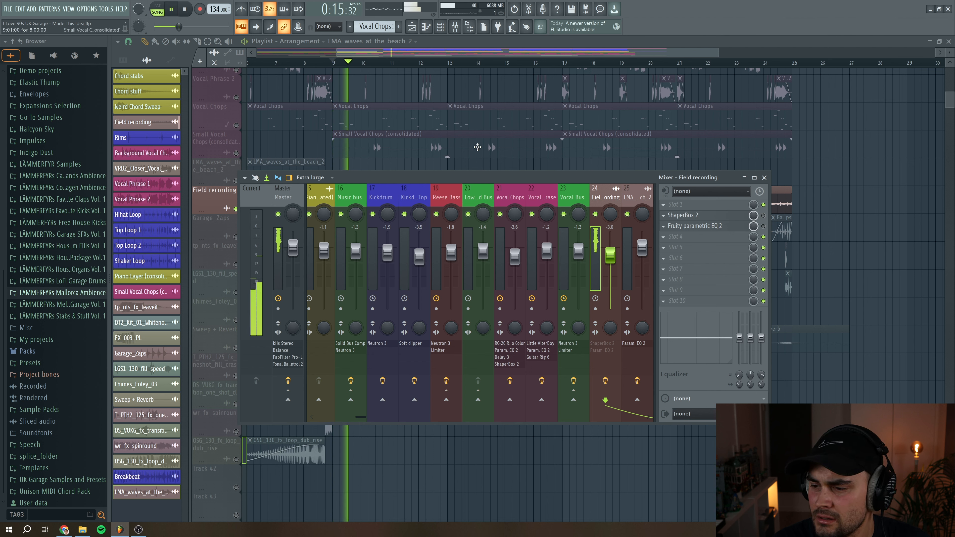
{"action": "key", "text": "space"}
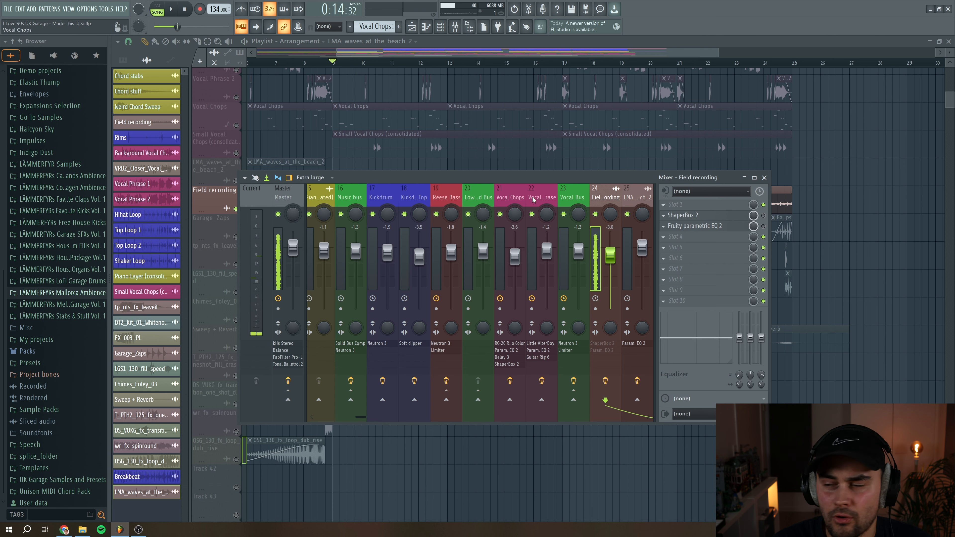
- Examine the Noise, Volume and Pan shapers in the Field recording channel's ShaperBox 2, and play the track with ShaperBox 2 enabled
{"action": "left_click", "coordinate": [683, 215]}
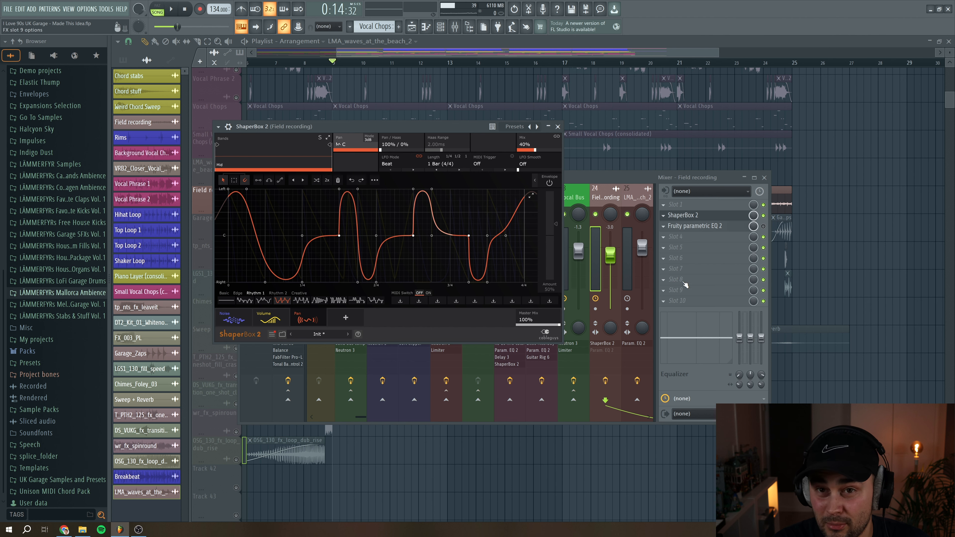
{"action": "left_click", "coordinate": [236, 319]}
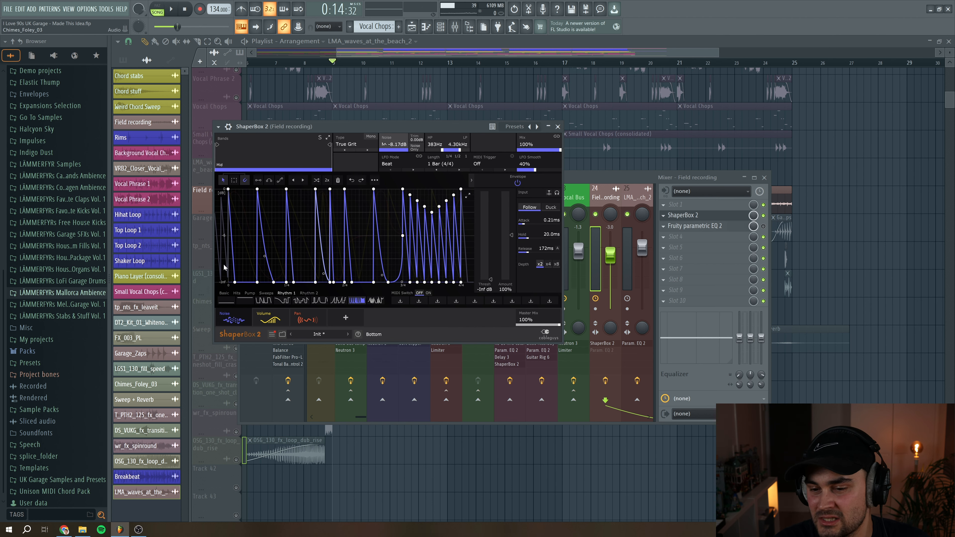
{"action": "left_click", "coordinate": [267, 316]}
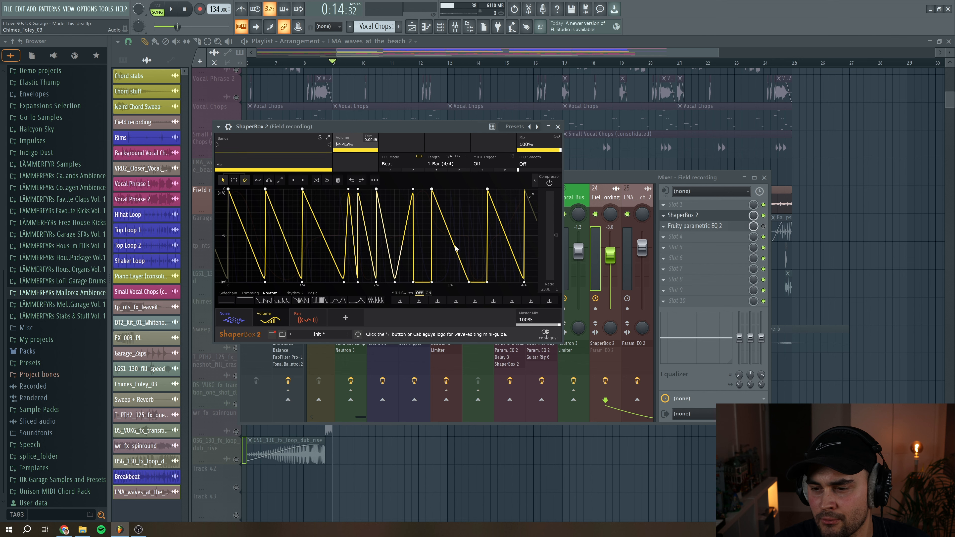
{"action": "left_click", "coordinate": [307, 318]}
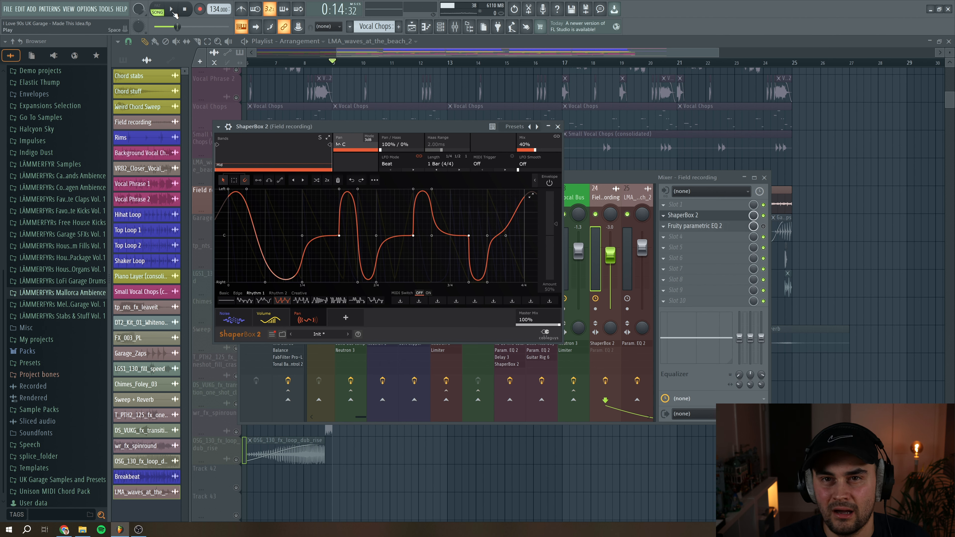
{"action": "left_click", "coordinate": [174, 10]}
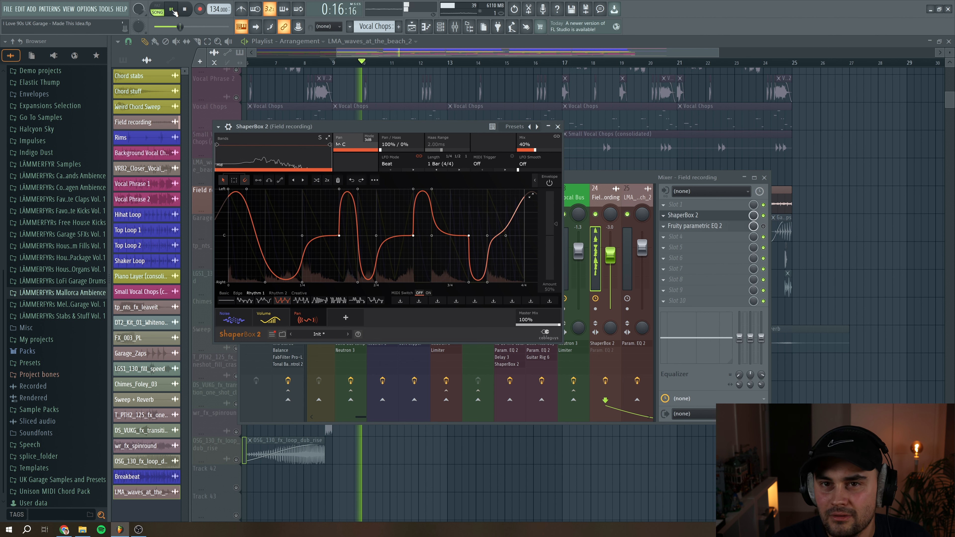
{"action": "key", "text": "space"}
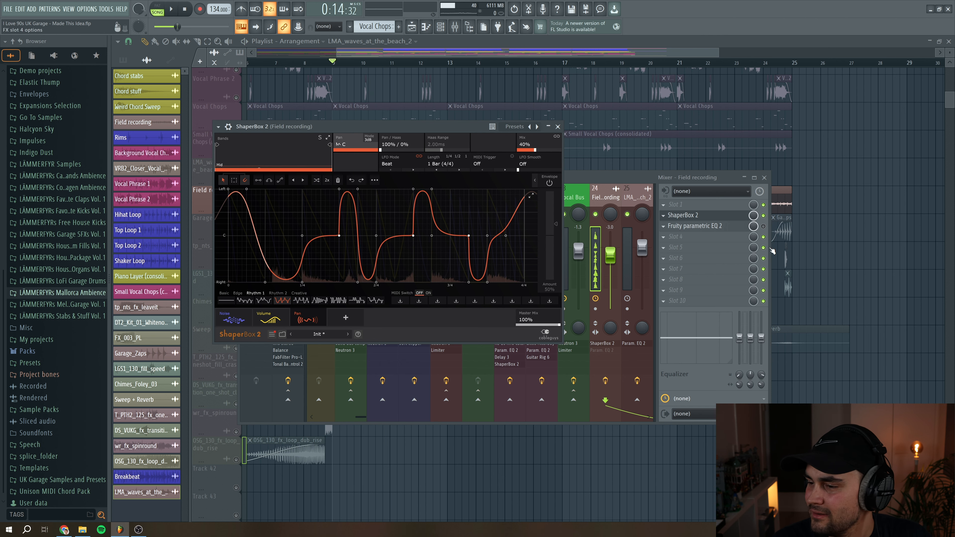
- Unmute all tracks, play the full mix from bar 9, and set the Field recording mixer channel's volume to -8.5 dB
{"action": "left_click", "coordinate": [602, 176]}
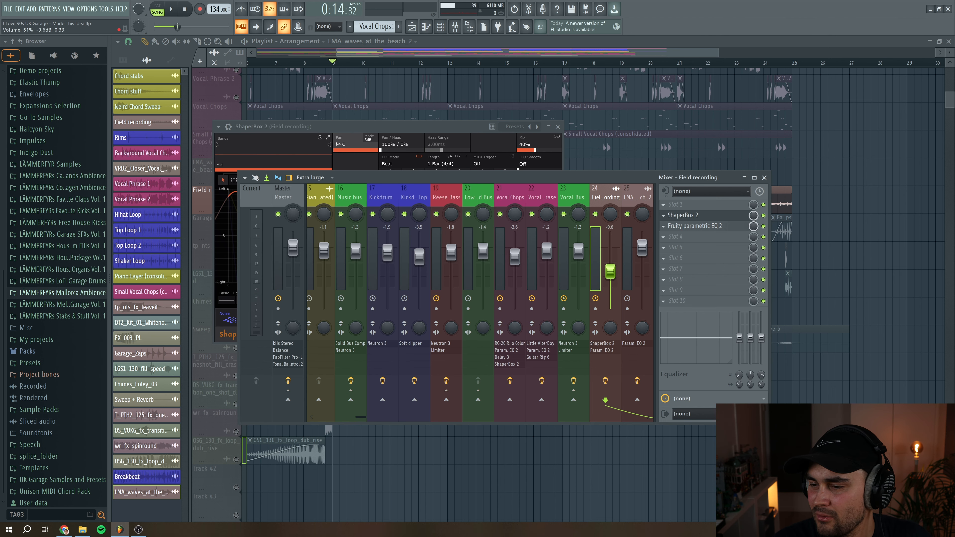
{"action": "key", "text": "F12"}
{"action": "key", "text": "space"}
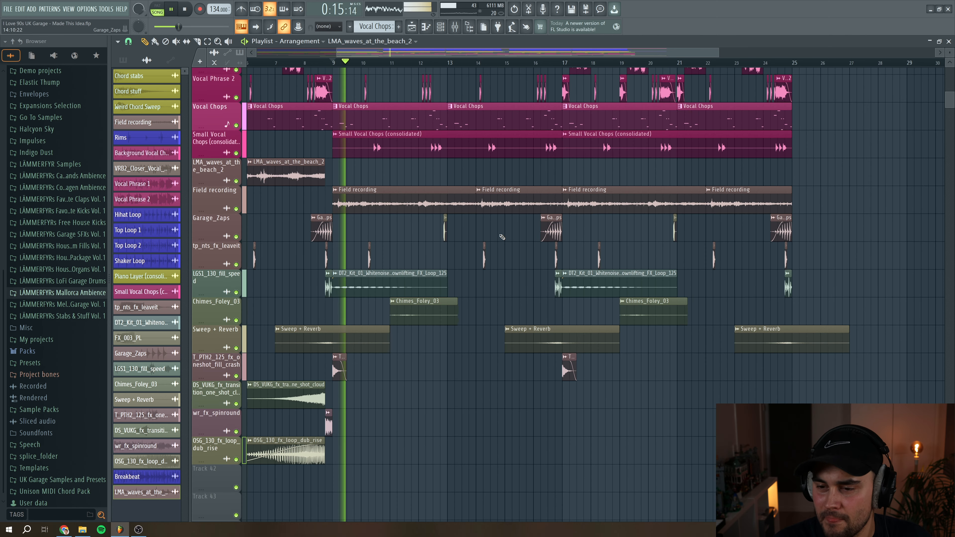
{"action": "key", "text": "F9"}
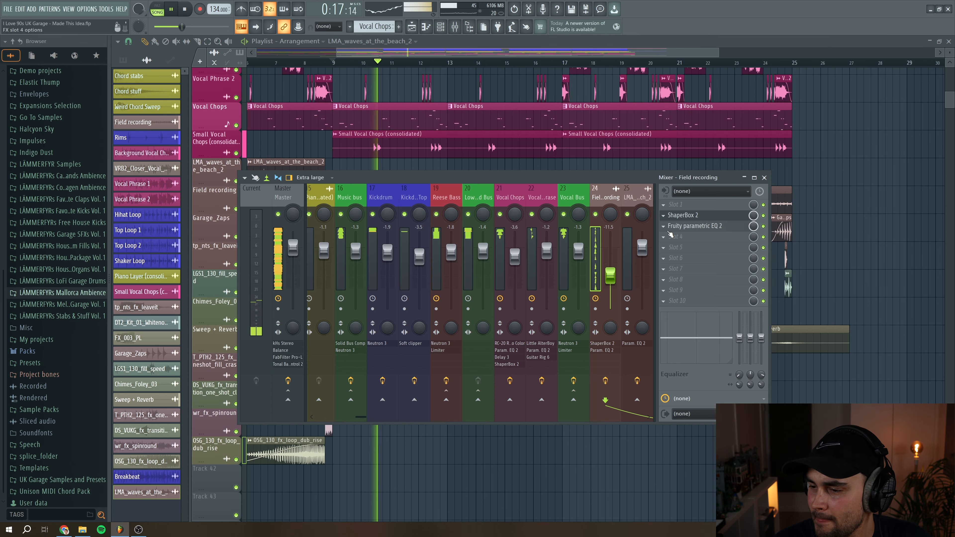
{"action": "mouse_move", "coordinate": [619, 289]}
{"action": "left_mouse_down"}
{"action": "mouse_move", "coordinate": [610, 258]}
{"action": "mouse_move", "coordinate": [616, 271]}
{"action": "left_mouse_up"}
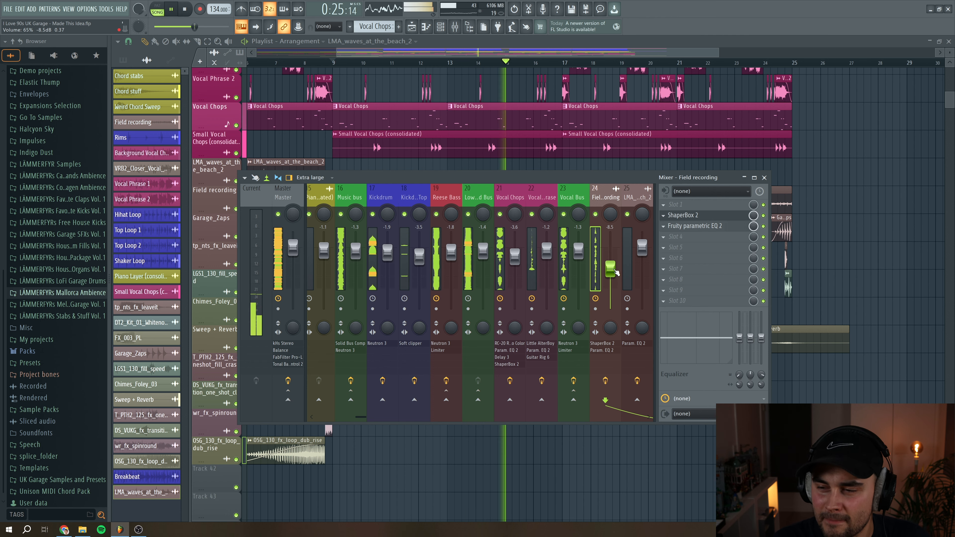
{"action": "key", "text": "space"}
{"action": "key", "text": "F9"}
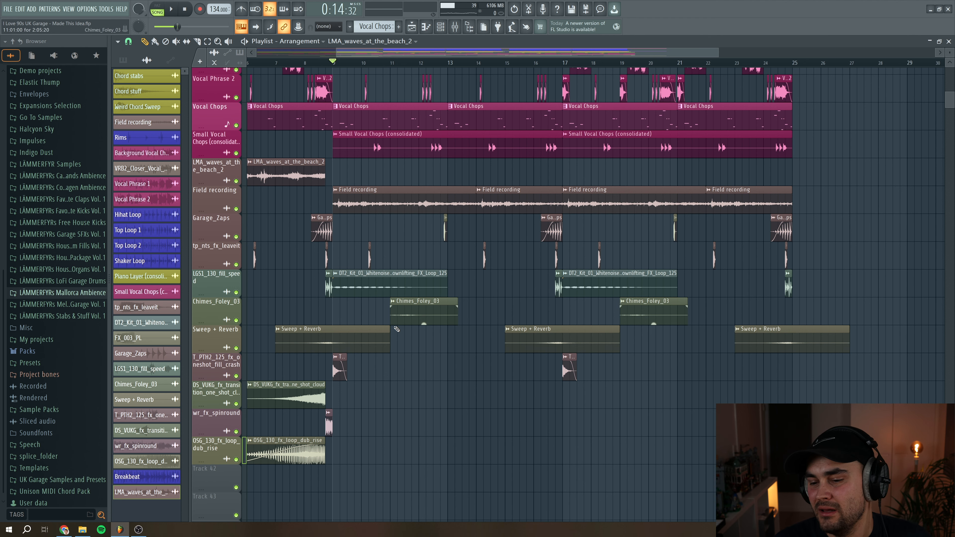
- Solo the Garage_Zaps and tp_nts_fx_leaveit tracks together, and play them from just after bar 16
{"action": "scroll", "coordinate": [396, 329], "scroll_direction": "down", "scroll_amount": 3}
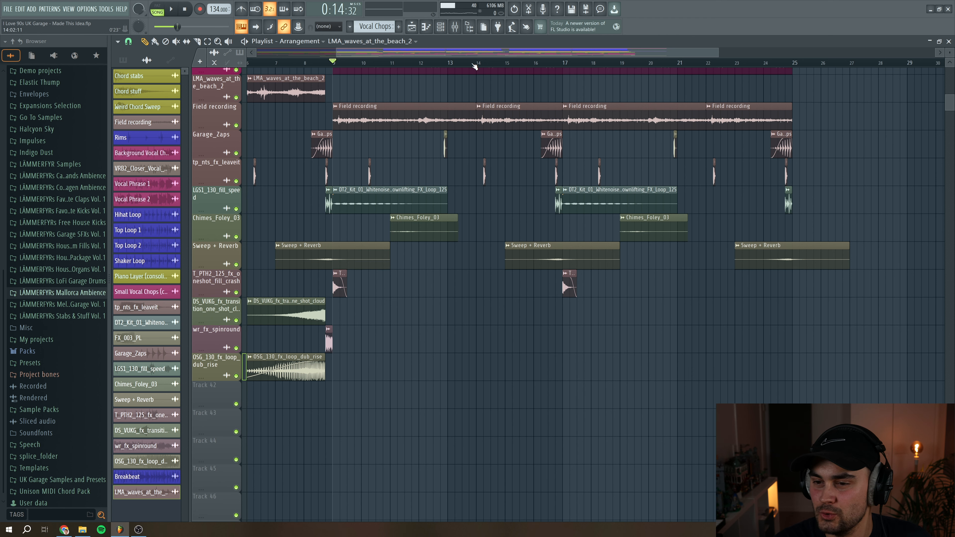
{"action": "left_click_drag", "start_coordinate": [412, 53], "coordinate": [406, 52]}
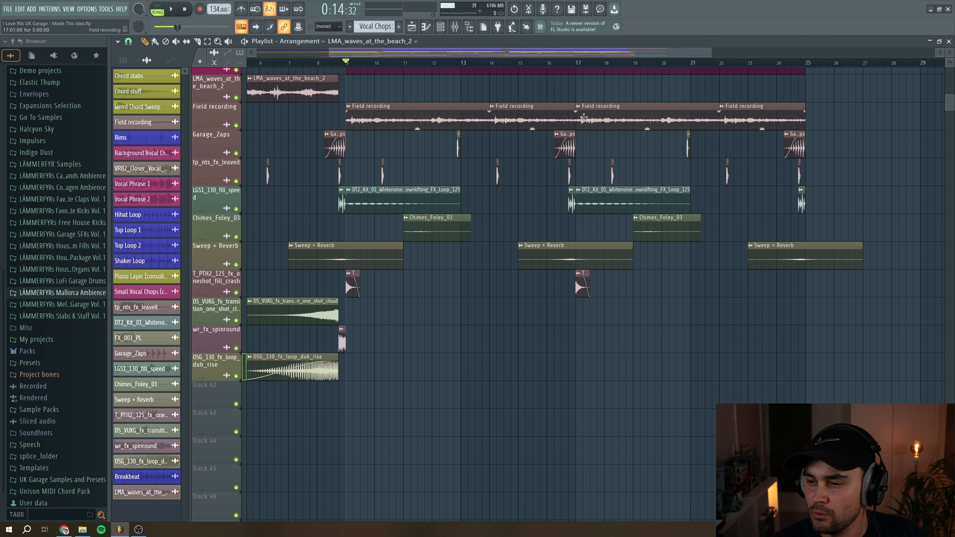
{"action": "left_click", "coordinate": [558, 64]}
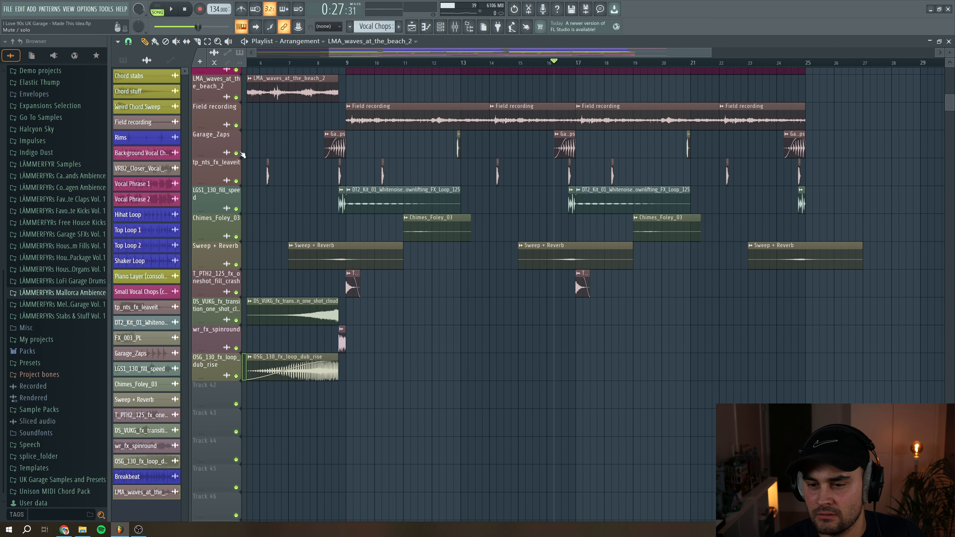
{"action": "left_click", "coordinate": [236, 153], "text": "ctrl"}
{"action": "left_click", "coordinate": [236, 181]}
{"action": "key", "text": "space"}
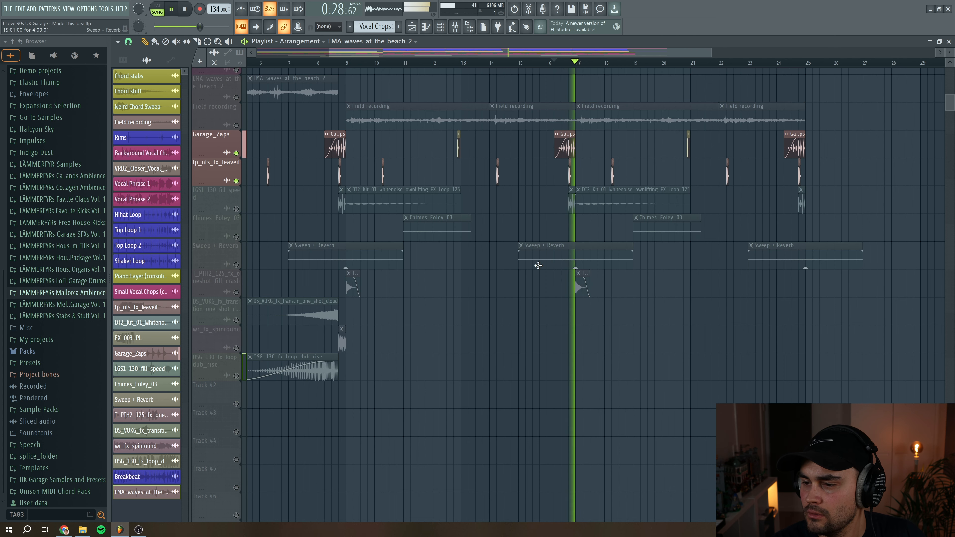
{"action": "key", "text": "space"}
- Unmute all playlist tracks and play the whole arrangement from bar 1
{"action": "left_click_drag", "start_coordinate": [406, 54], "coordinate": [282, 50]}
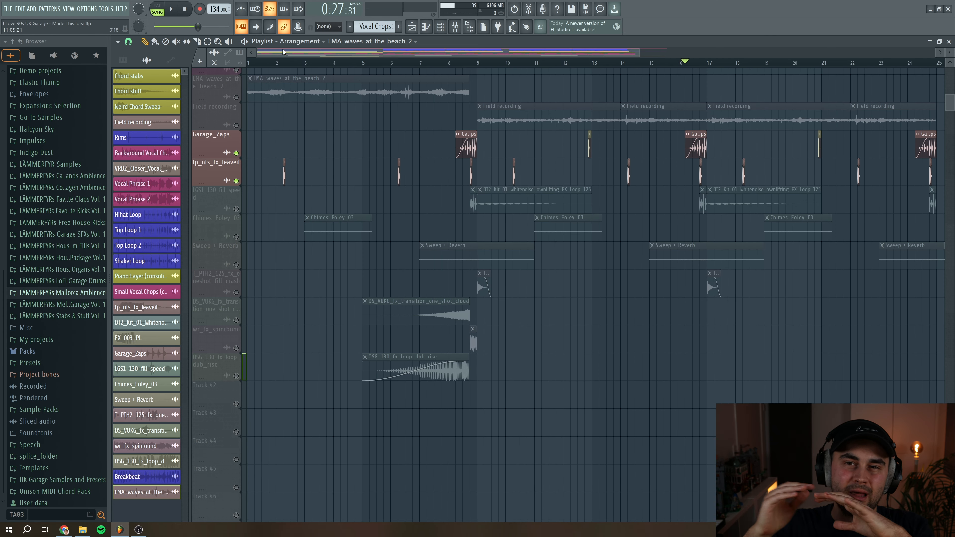
{"action": "scroll", "coordinate": [321, 184], "scroll_direction": "up", "scroll_amount": 10}
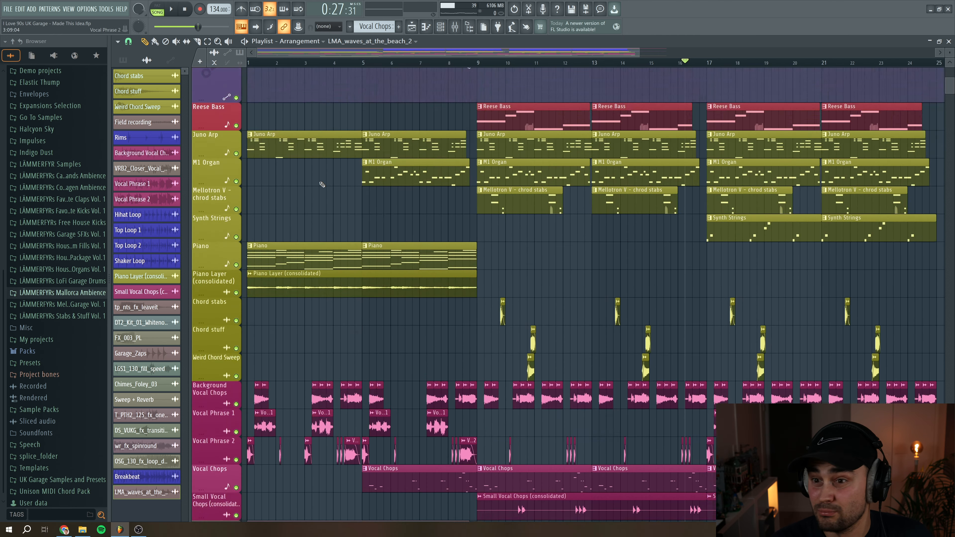
{"action": "scroll", "coordinate": [323, 185], "scroll_direction": "up", "scroll_amount": 6}
{"action": "left_click_drag", "start_coordinate": [337, 63], "coordinate": [303, 64]}
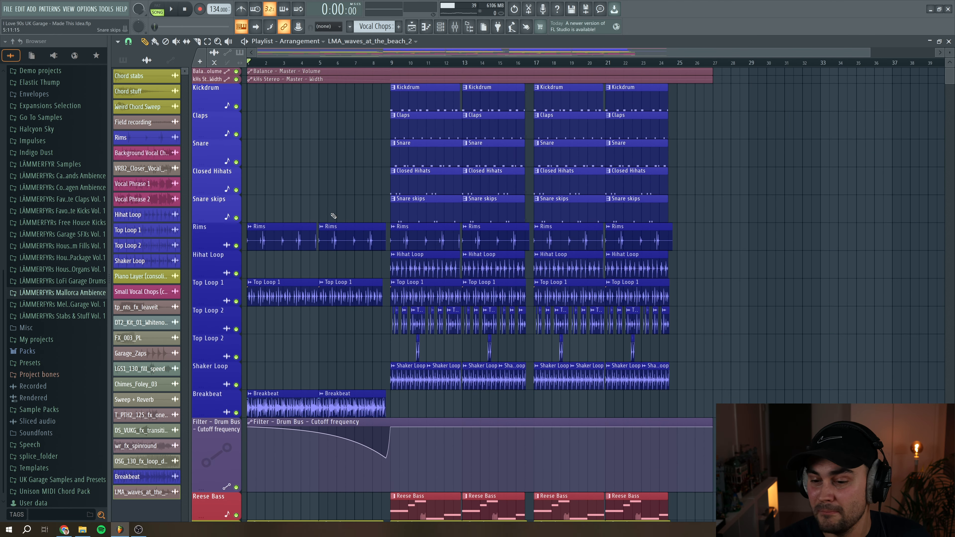
{"action": "key", "text": "space"}
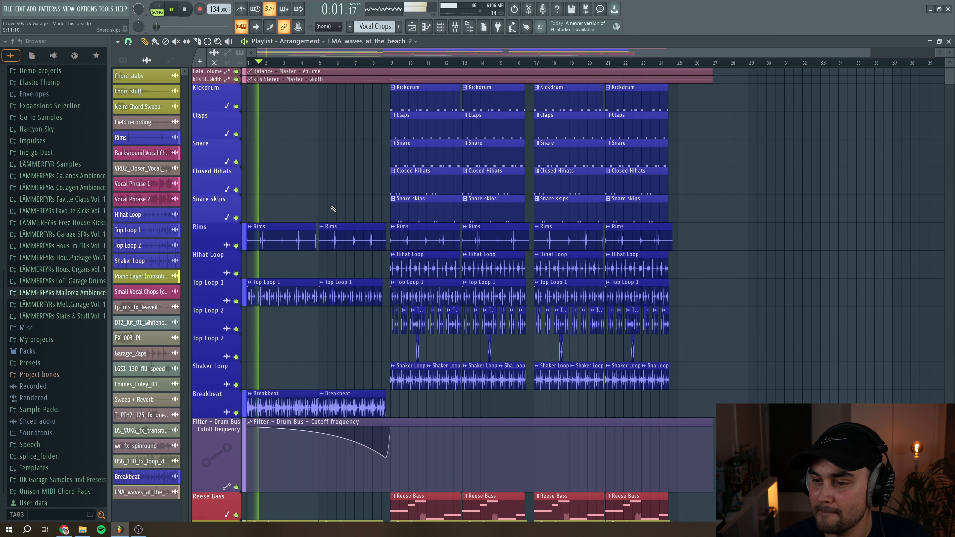
- Look through the drum, bass, keys, vocal and effects tracks across the full arrangement while it plays
{"action": "scroll", "coordinate": [333, 210], "scroll_direction": "down", "scroll_amount": 9}
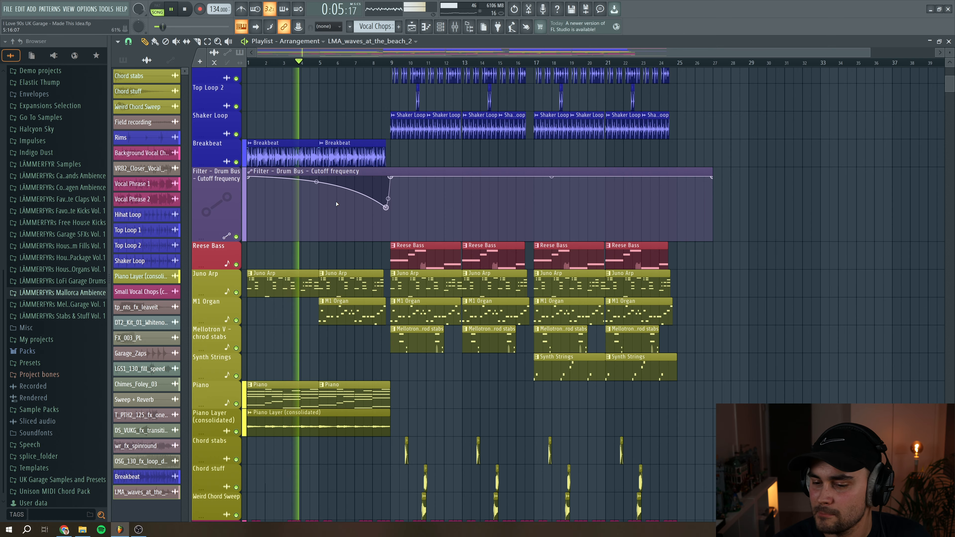
{"action": "scroll", "coordinate": [334, 206], "scroll_direction": "down", "scroll_amount": 5}
{"action": "scroll", "coordinate": [337, 204], "scroll_direction": "down", "scroll_amount": 8}
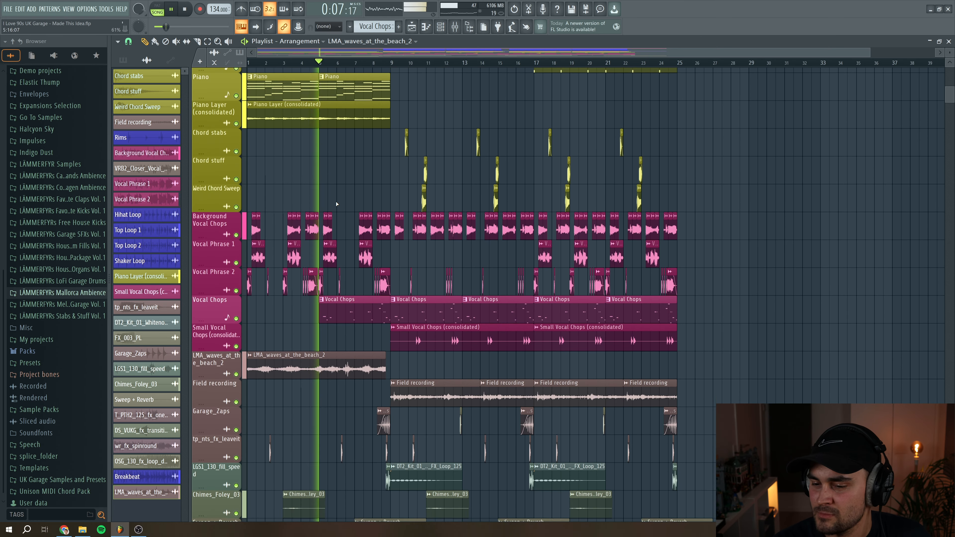
{"action": "scroll", "coordinate": [337, 204], "scroll_direction": "down", "scroll_amount": 8}
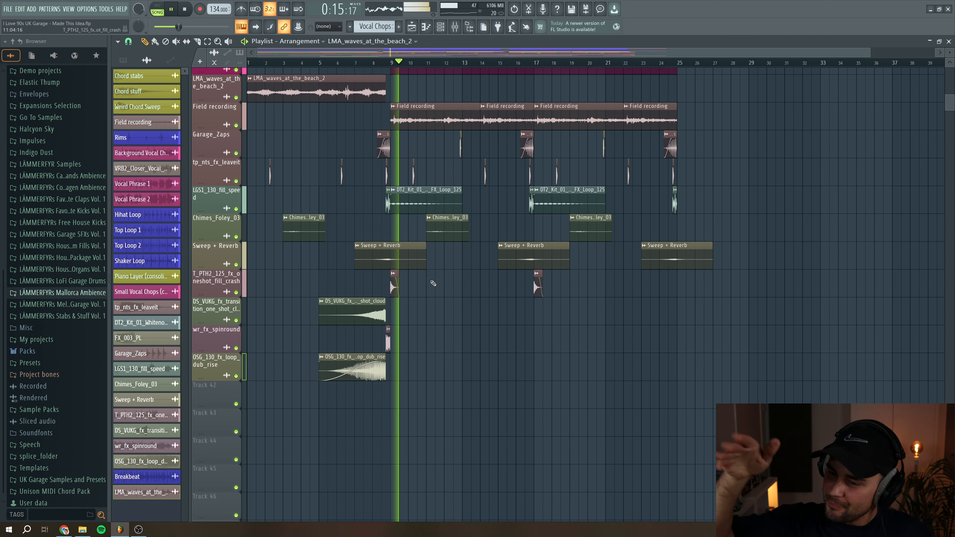
{"action": "scroll", "coordinate": [438, 280], "scroll_direction": "up", "scroll_amount": 6}
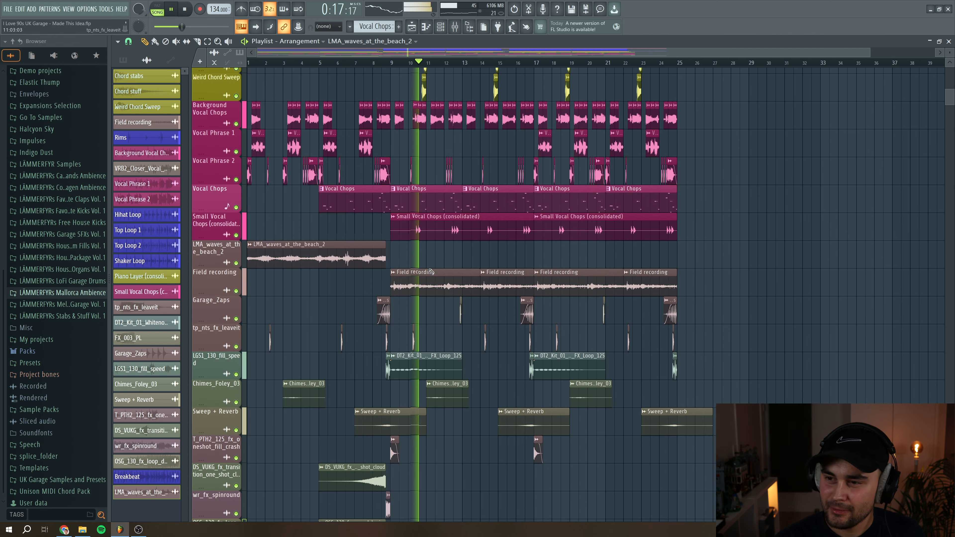
{"action": "scroll", "coordinate": [446, 263], "scroll_direction": "up", "scroll_amount": 8}
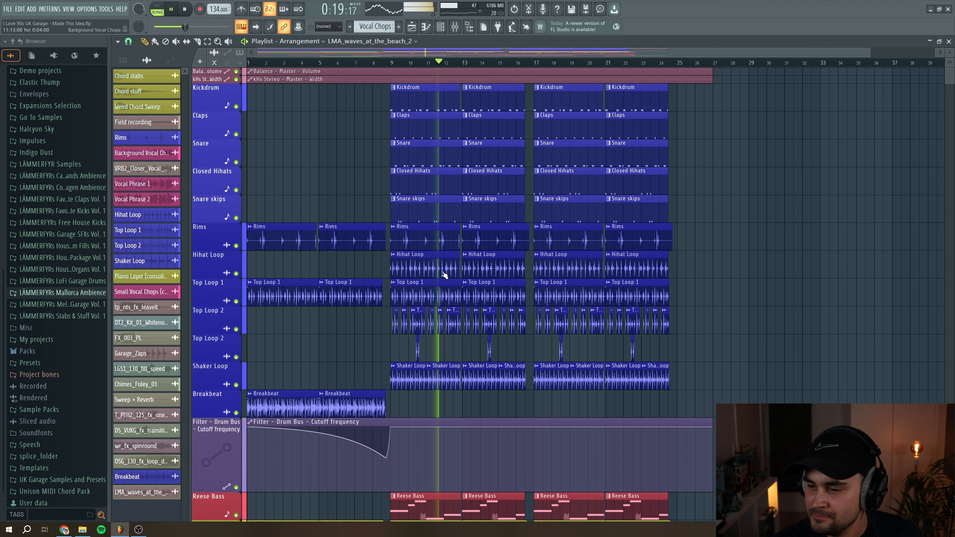
{"action": "left_click_drag", "start_coordinate": [384, 52], "coordinate": [515, 53]}
{"action": "scroll", "coordinate": [518, 285], "scroll_direction": "down", "scroll_amount": 1}
{"action": "scroll", "coordinate": [518, 286], "scroll_direction": "down", "scroll_amount": 5}
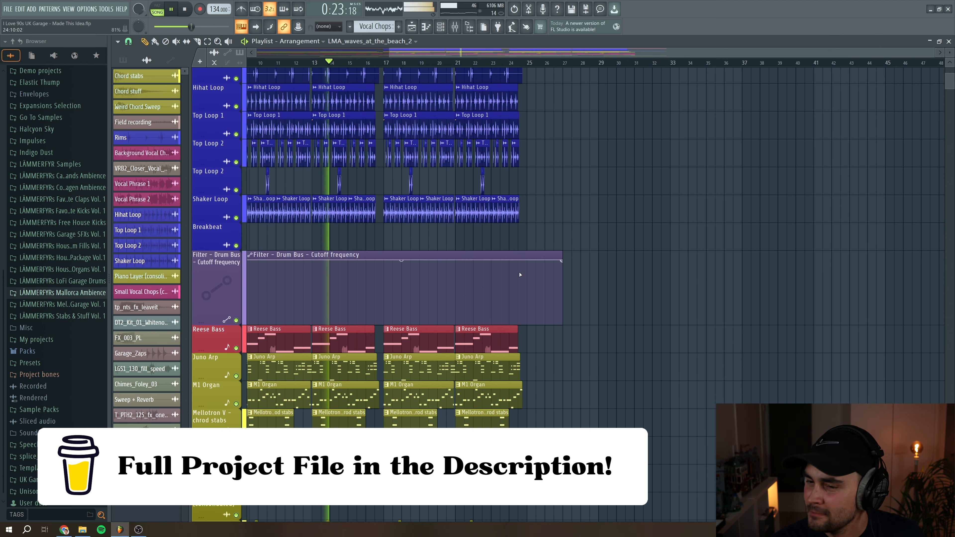
{"action": "scroll", "coordinate": [520, 275], "scroll_direction": "down", "scroll_amount": 3}
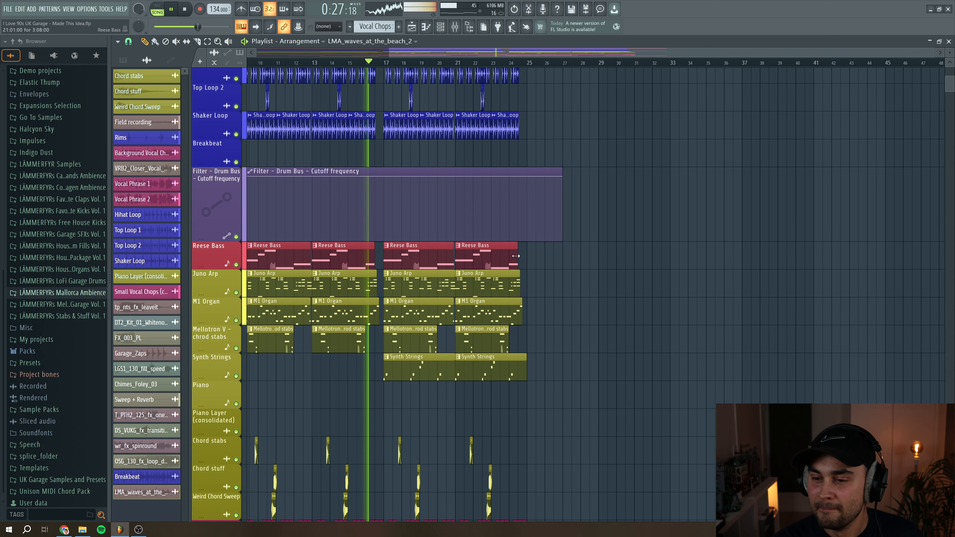
{"action": "left_click_drag", "start_coordinate": [291, 349], "coordinate": [436, 344]}
{"action": "scroll", "coordinate": [437, 344], "scroll_direction": "down", "scroll_amount": 4}
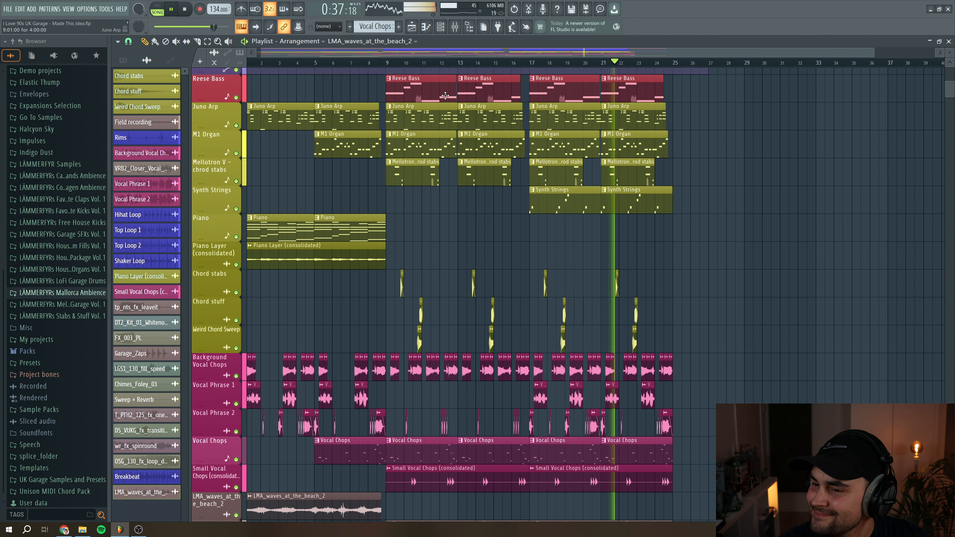
{"action": "scroll", "coordinate": [408, 156], "scroll_direction": "left", "scroll_amount": 1}
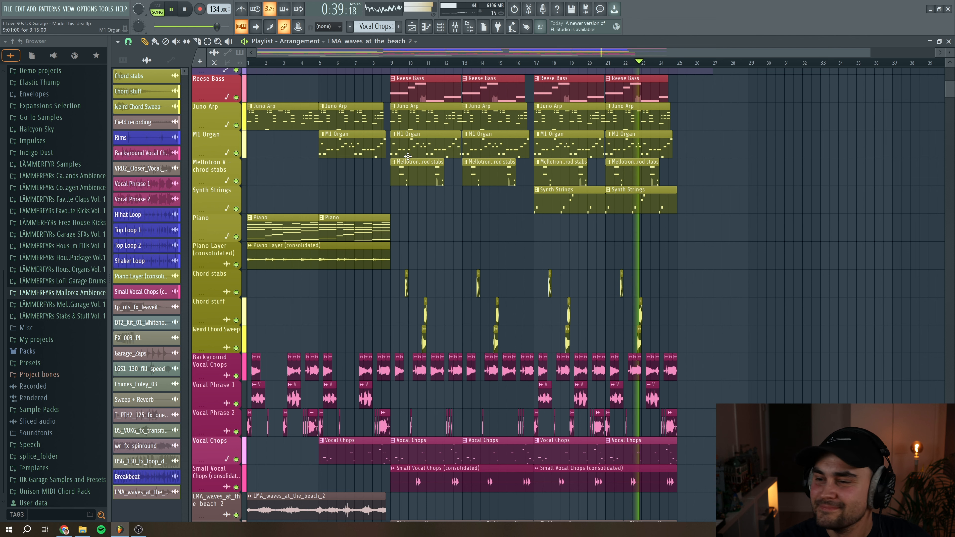